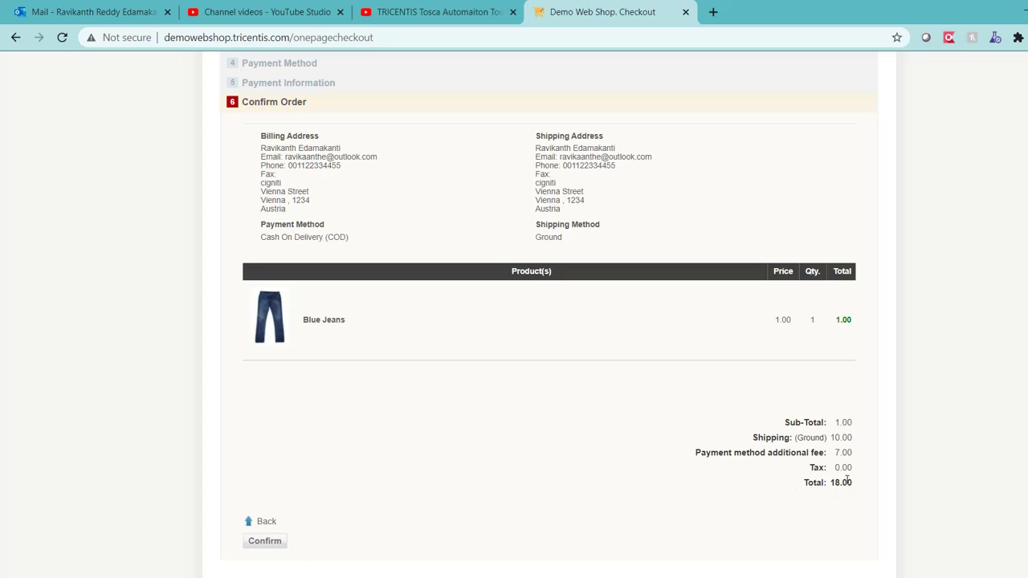
Confirm the 18.00 Blue Jeans order, check the success message, and reload the shop home page
double_click(841, 482)
click(273, 543)
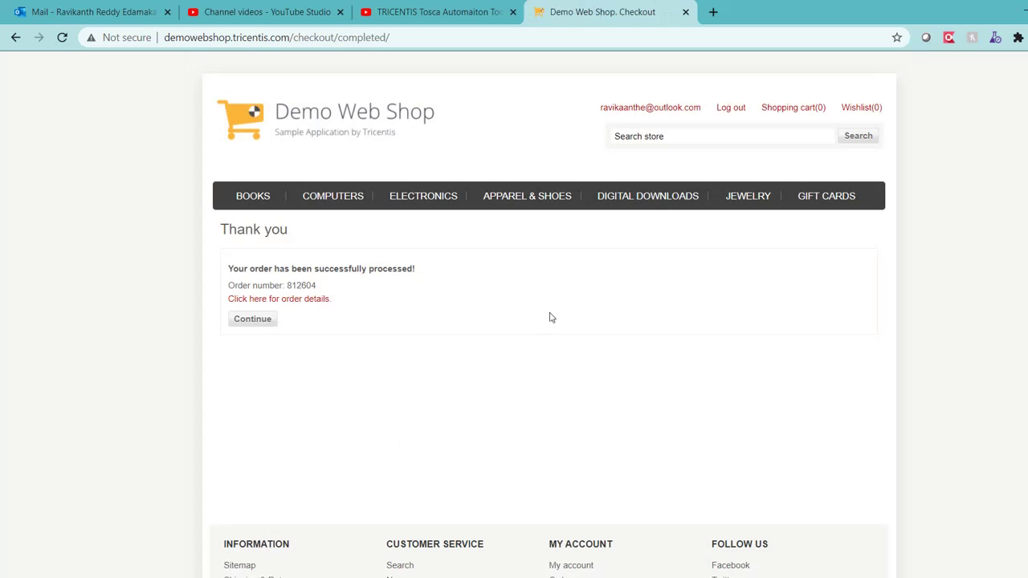
triple_click(345, 268)
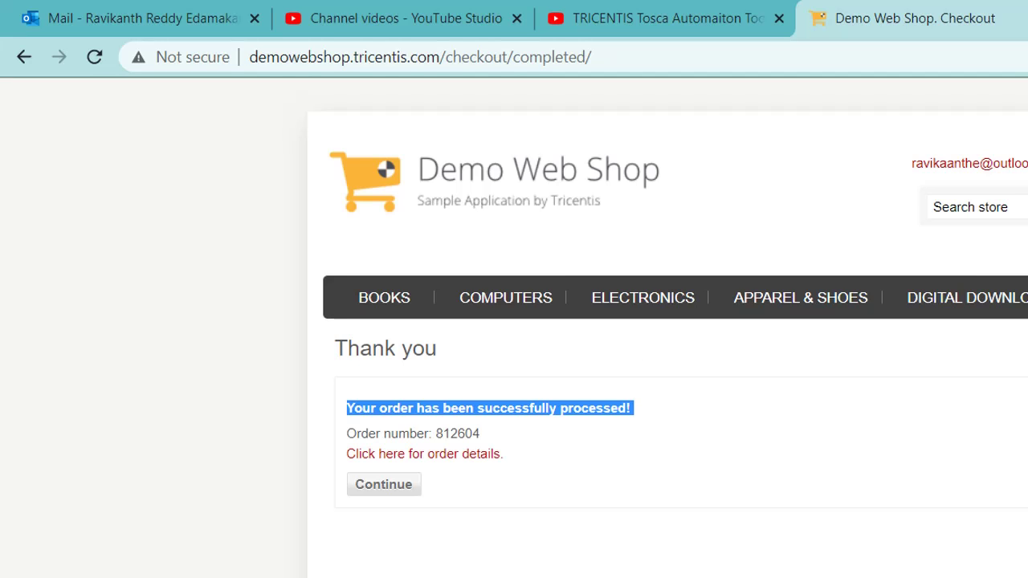
key(F5)
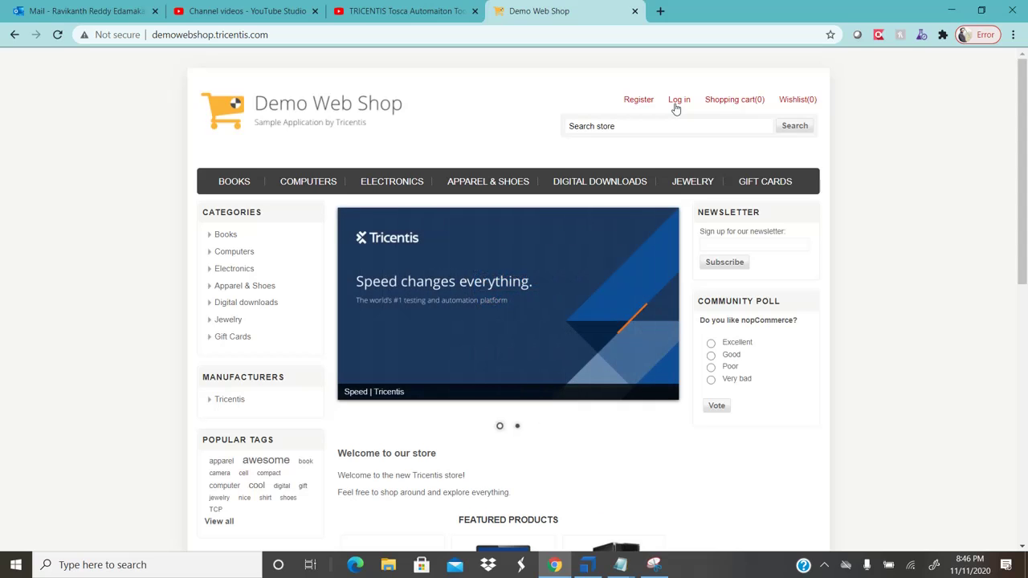
In Tosca, collapse Order Product and show the Lesson 10 Shopping Price test case ordering 25 Blue Jeans
click(595, 561)
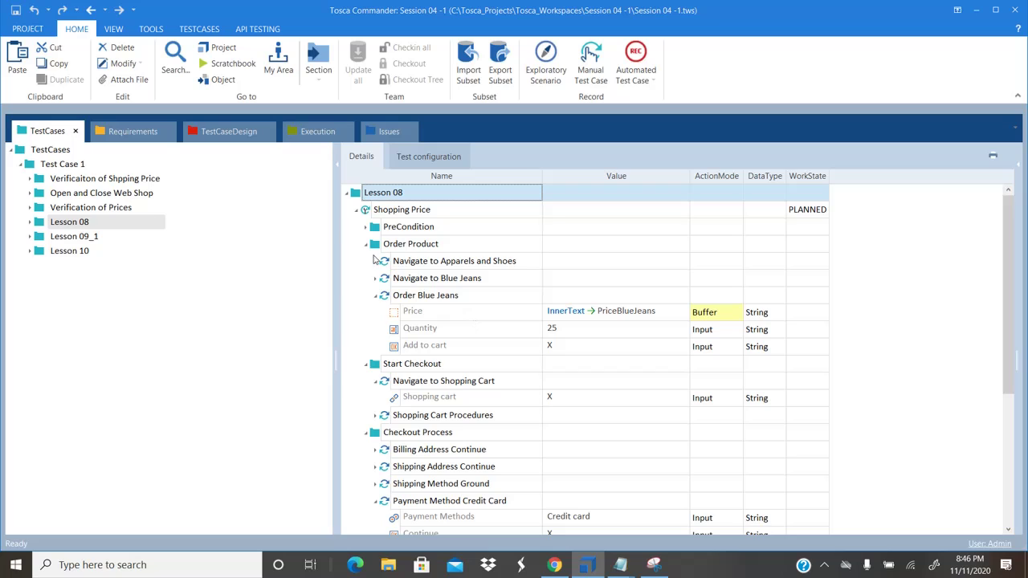
click(366, 245)
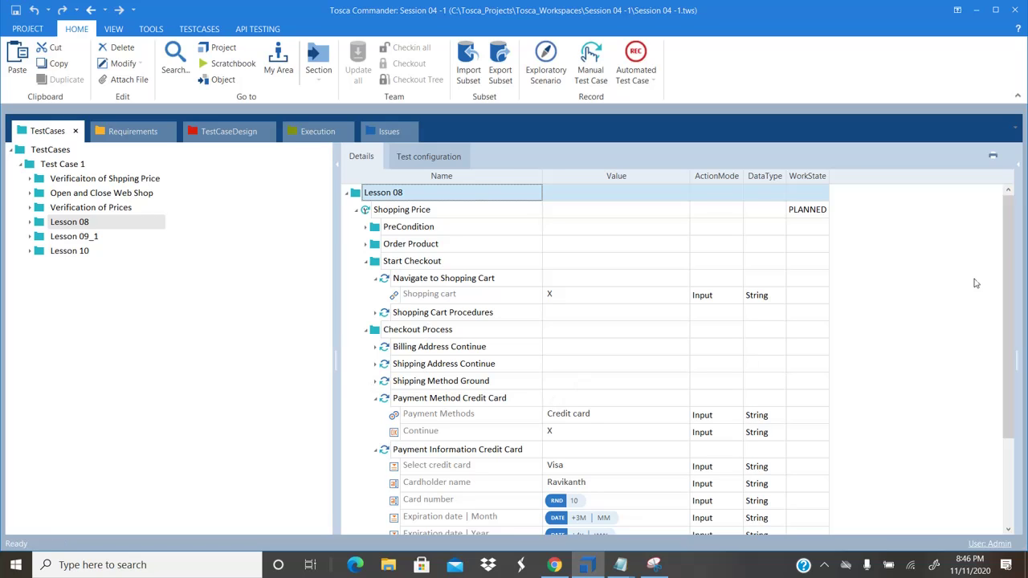
drag(1006, 249, 1000, 339)
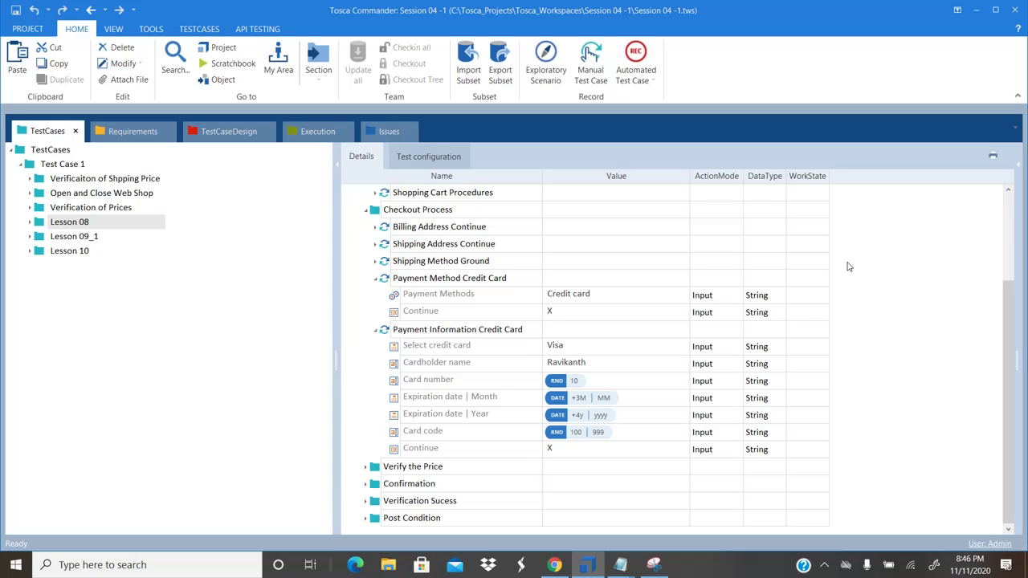
click(70, 252)
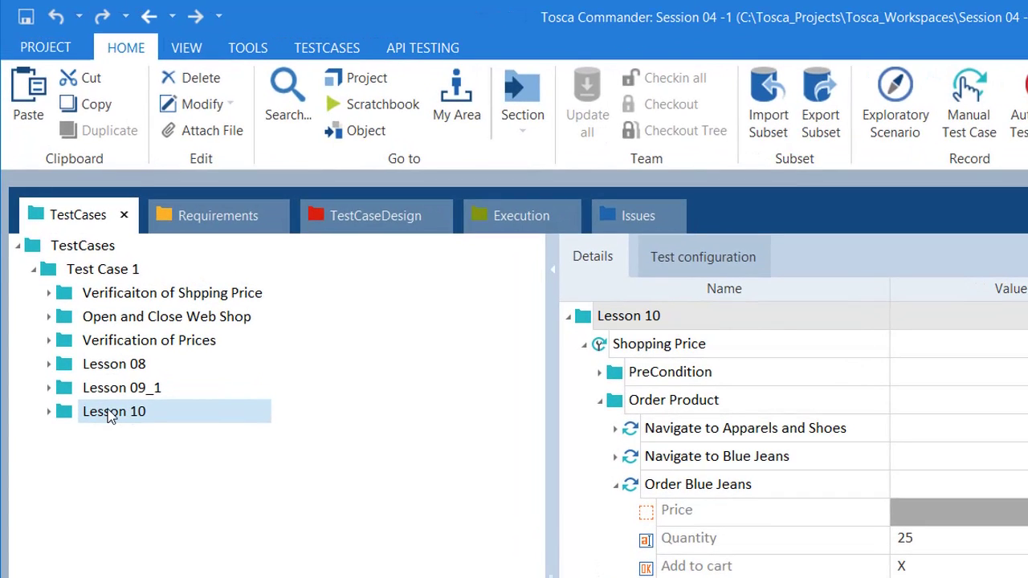
Copy the Lesson 10 folder into Test Case 1 and rename the copy Lesson 09
right_click(110, 415)
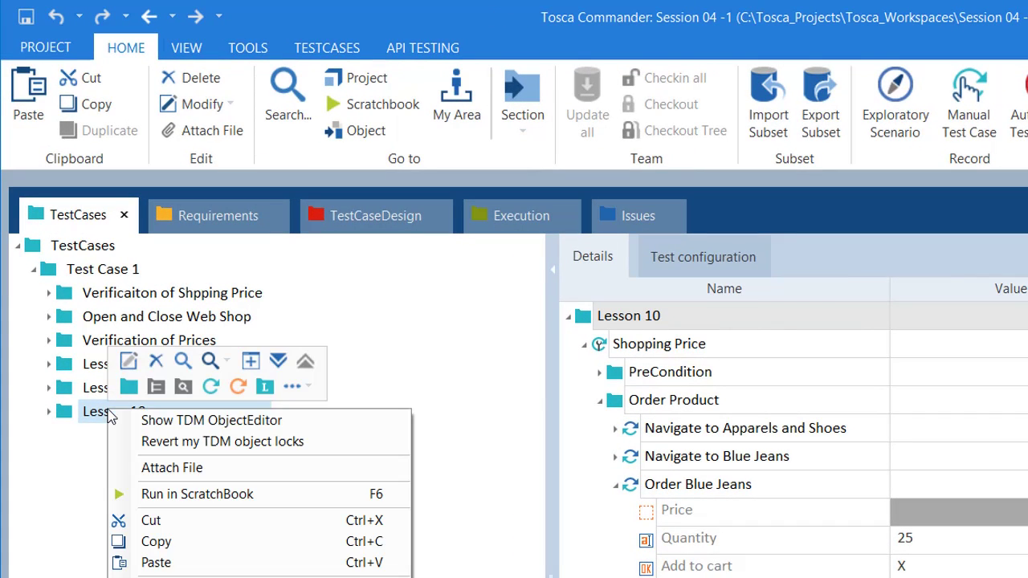
click(175, 543)
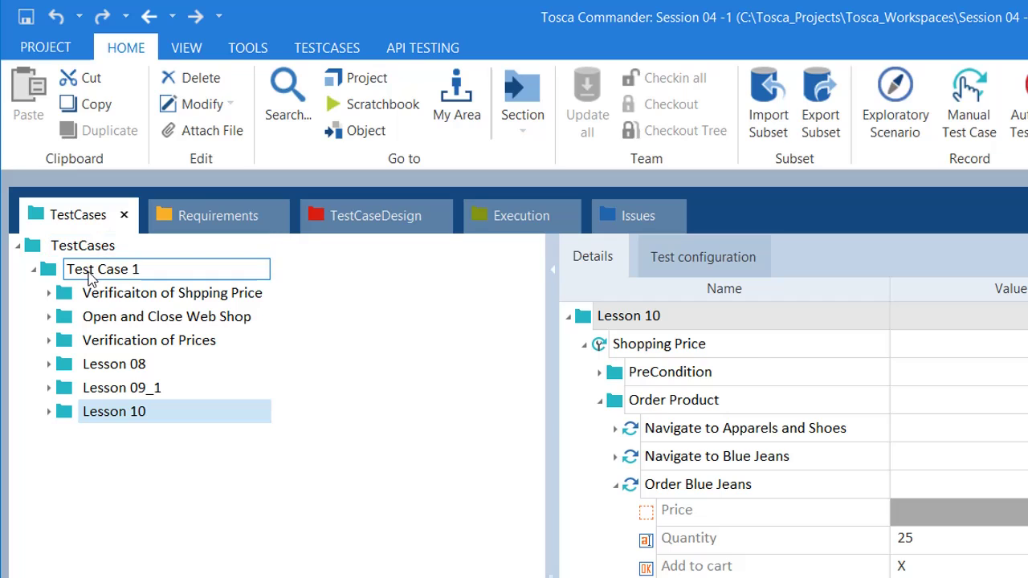
click(90, 276)
right_click(90, 275)
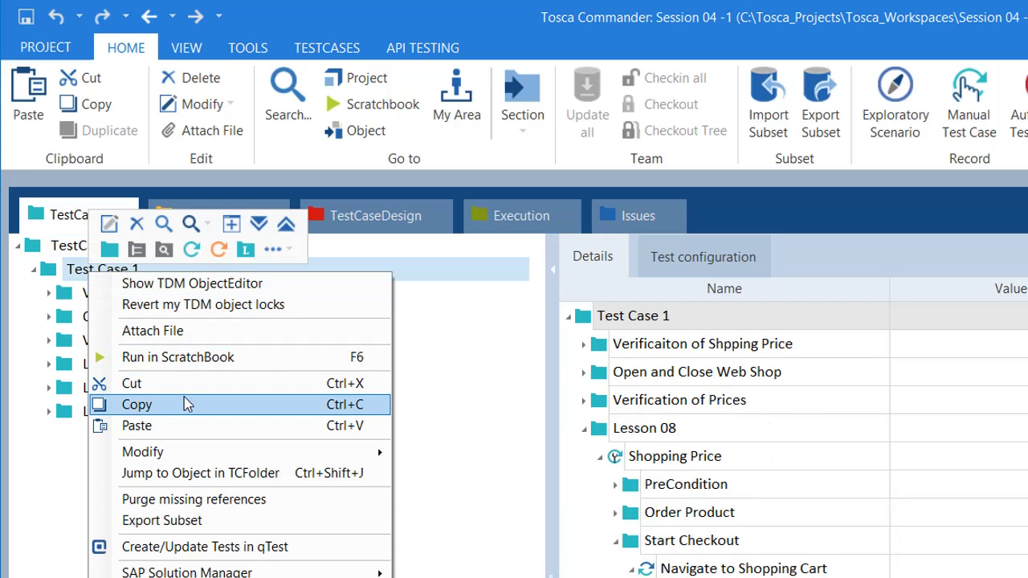
click(137, 425)
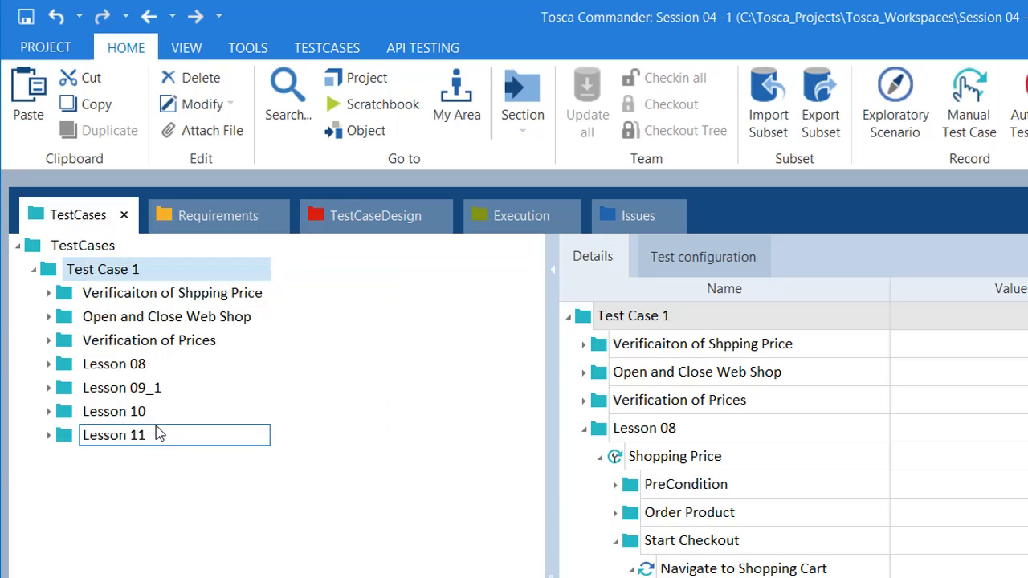
click(172, 443)
click(177, 446)
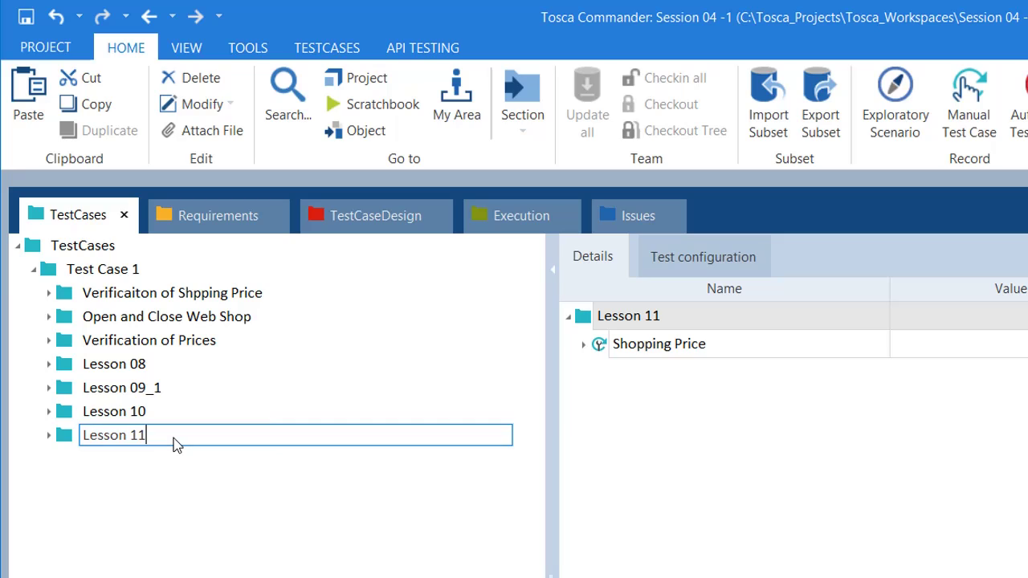
key(BackSpace)
key(BackSpace)
key(BackSpace)
text(09)
key(Return)
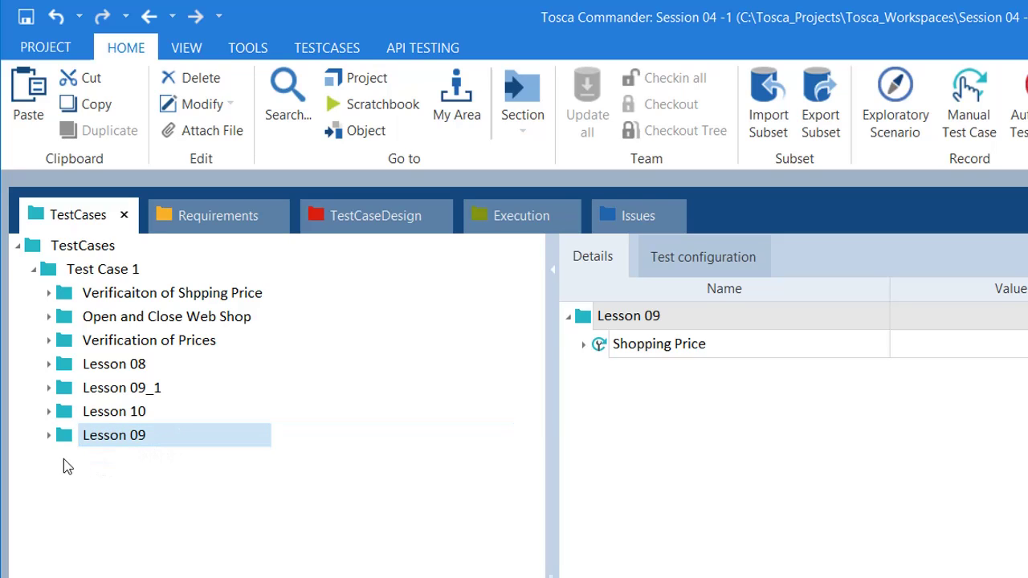
Expand Lesson 09 through Shopping Price and Order Product down to Order Blue Jeans' fields
click(53, 438)
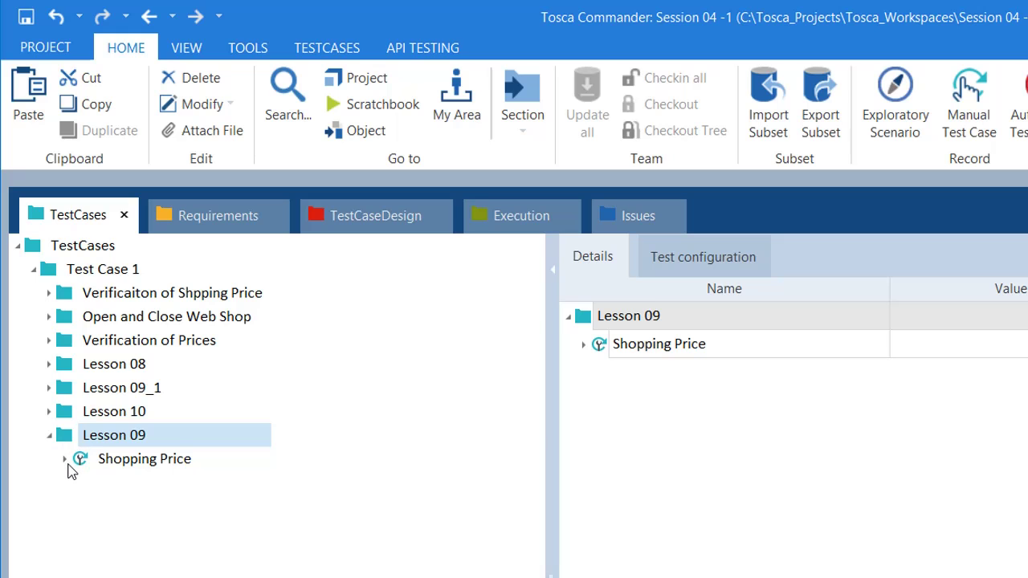
click(64, 460)
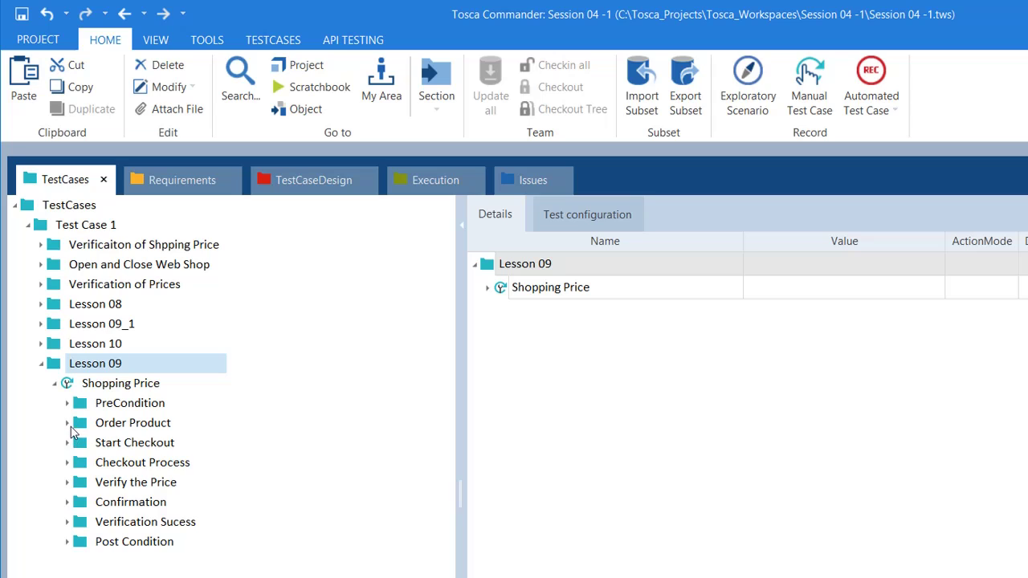
click(67, 422)
click(119, 482)
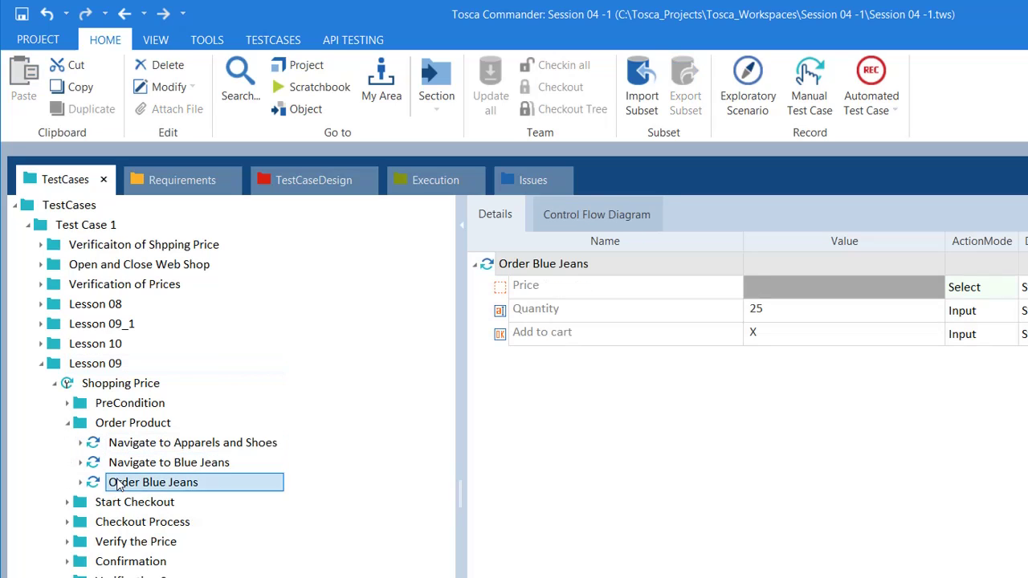
click(82, 483)
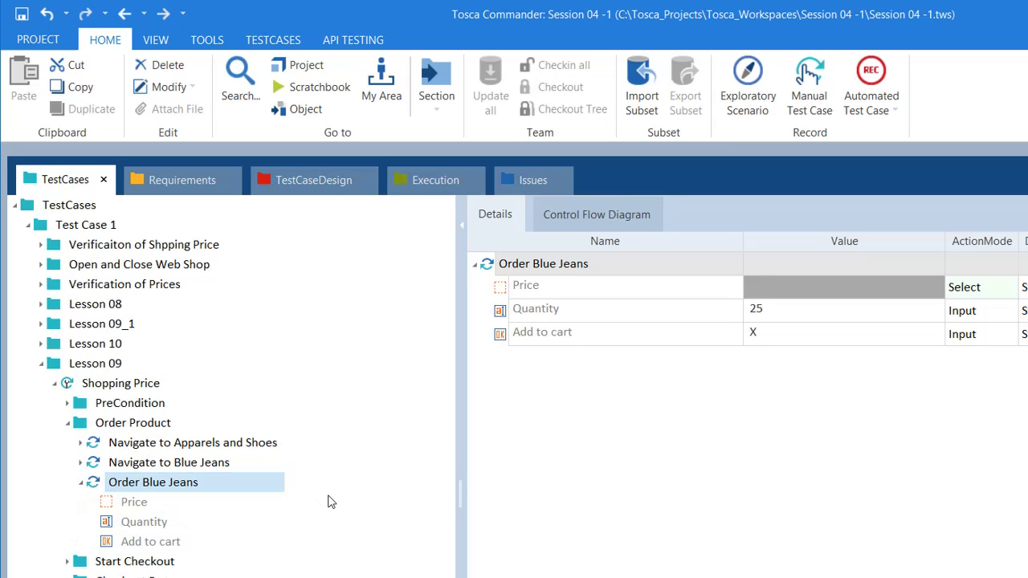
key(alt+Tab)
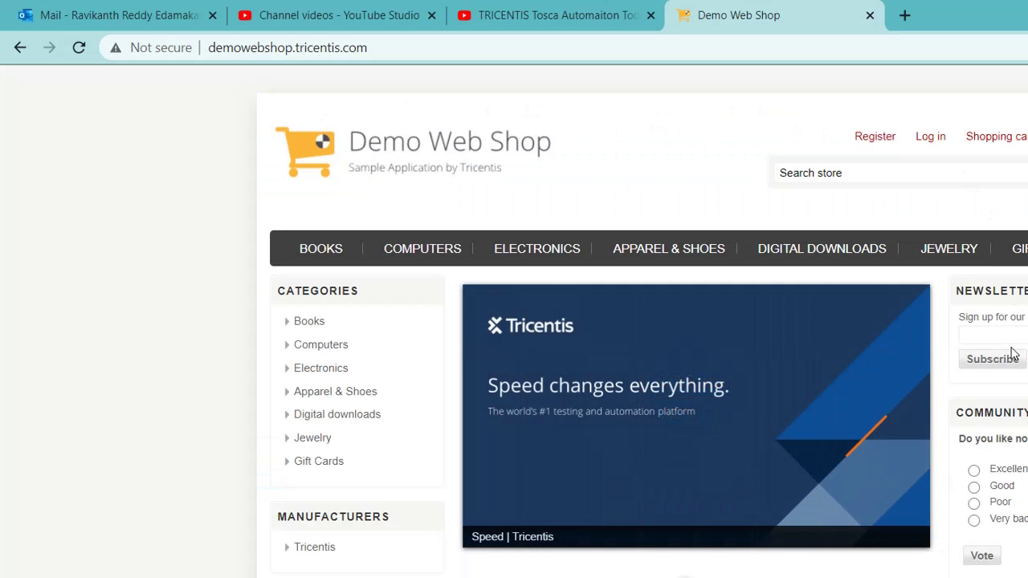
Log in to Demo Web Shop with the saved account e-mail and the account password
click(935, 138)
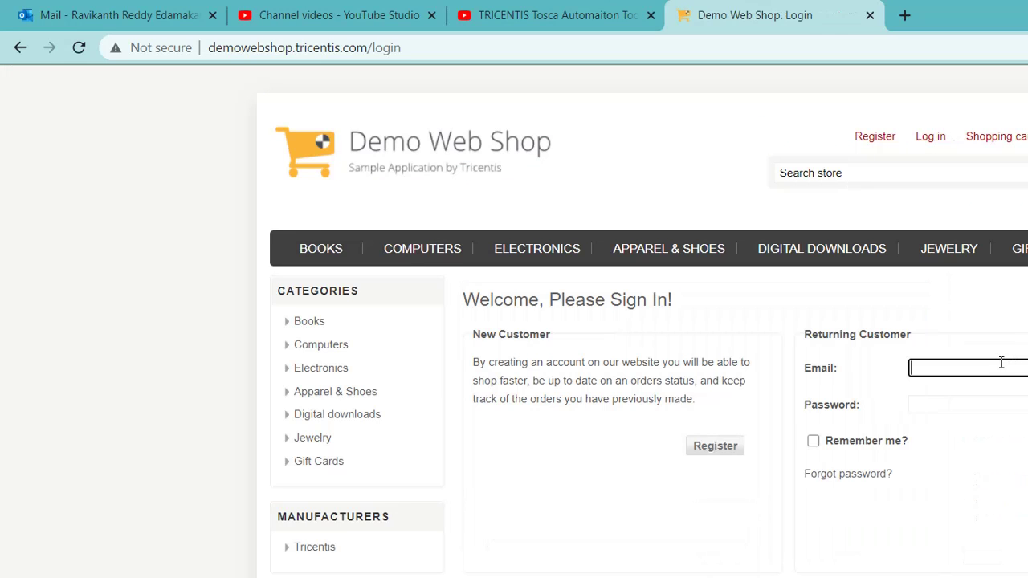
click(1001, 362)
click(971, 401)
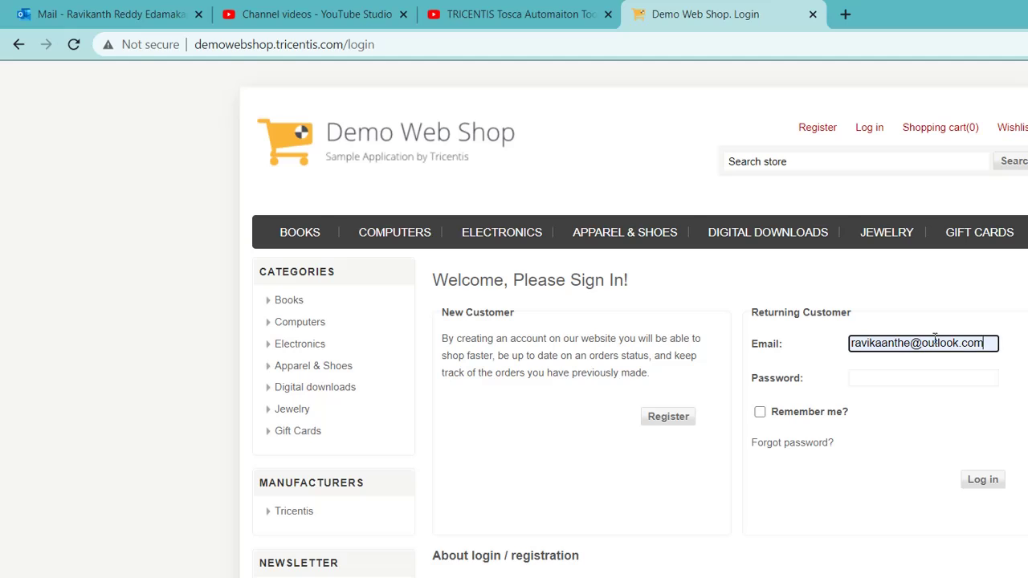
click(908, 380)
text(•••••)
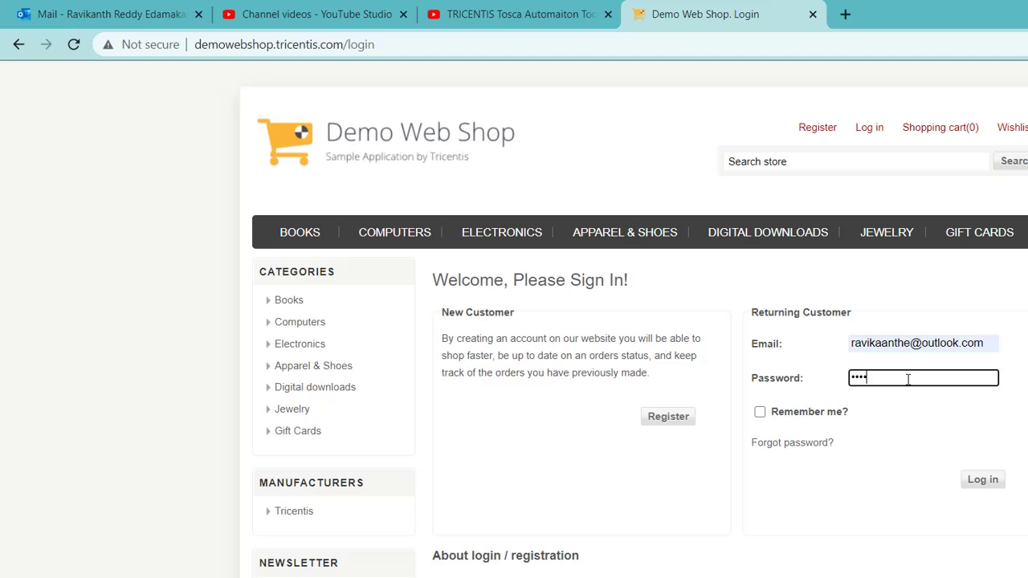
text(••••)
key(Return)
Add Blue Jeans from Apparel & Shoes to the cart and check its 1.00 cart price
click(647, 243)
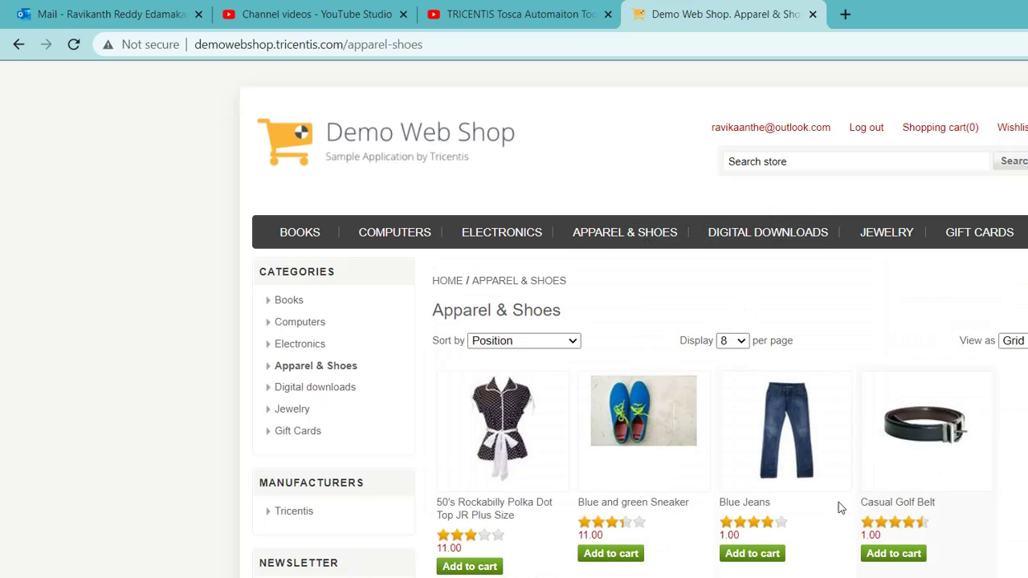
click(731, 556)
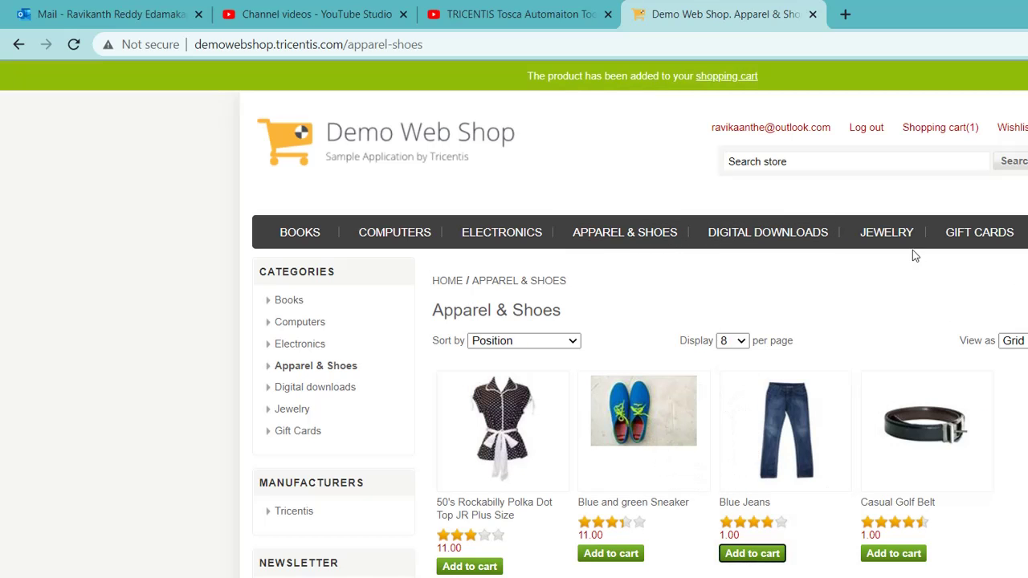
click(922, 129)
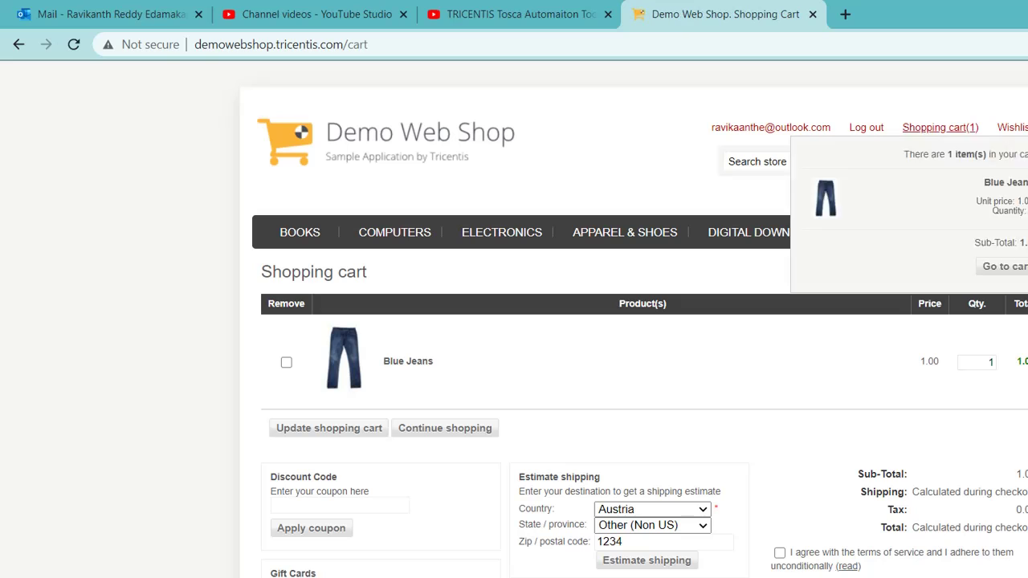
scroll(634, 322, down, 1)
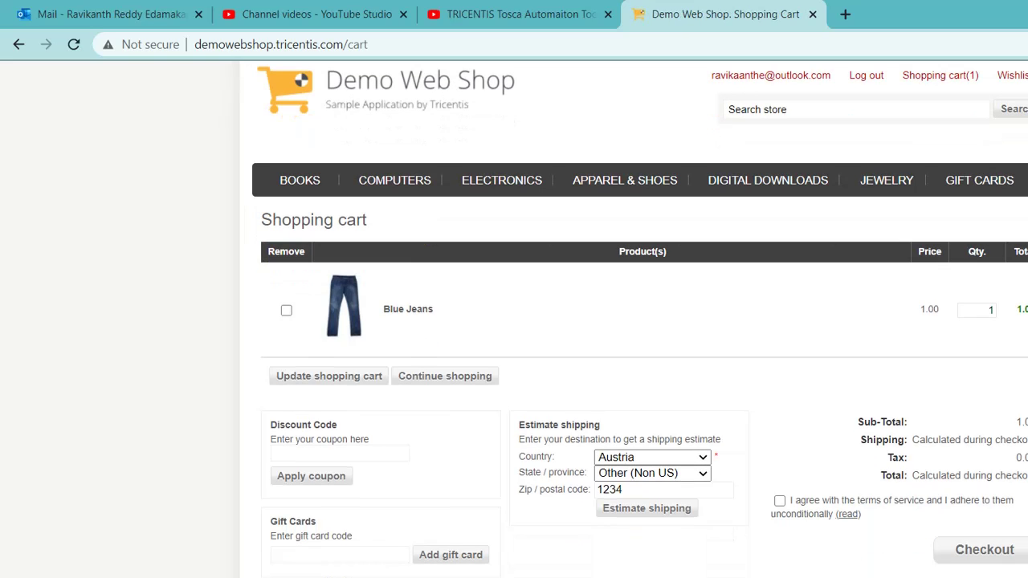
double_click(929, 309)
key(alt+Tab)
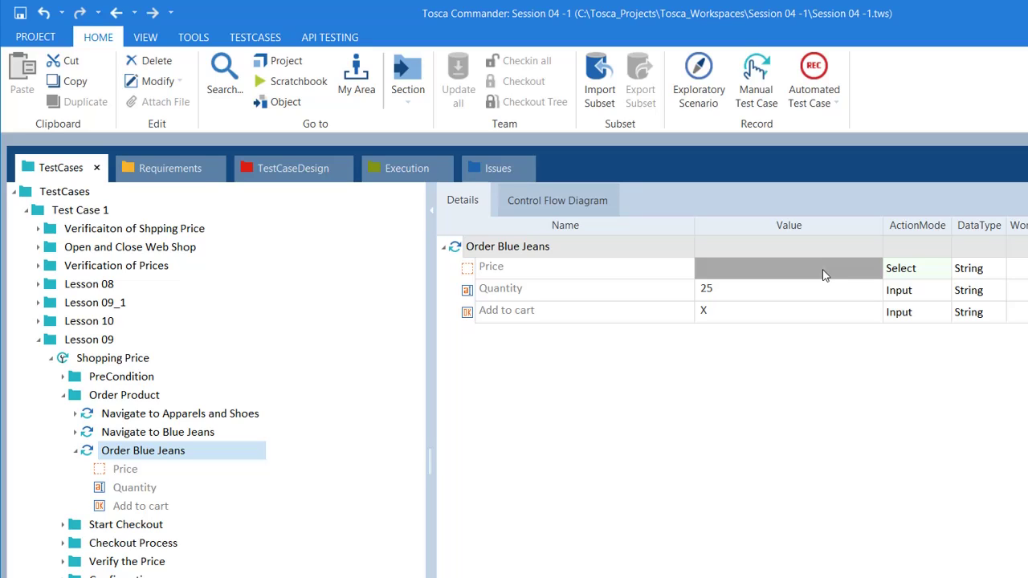
Set the Price step's ActionMode to Buffer, capturing its InnerText property
click(812, 273)
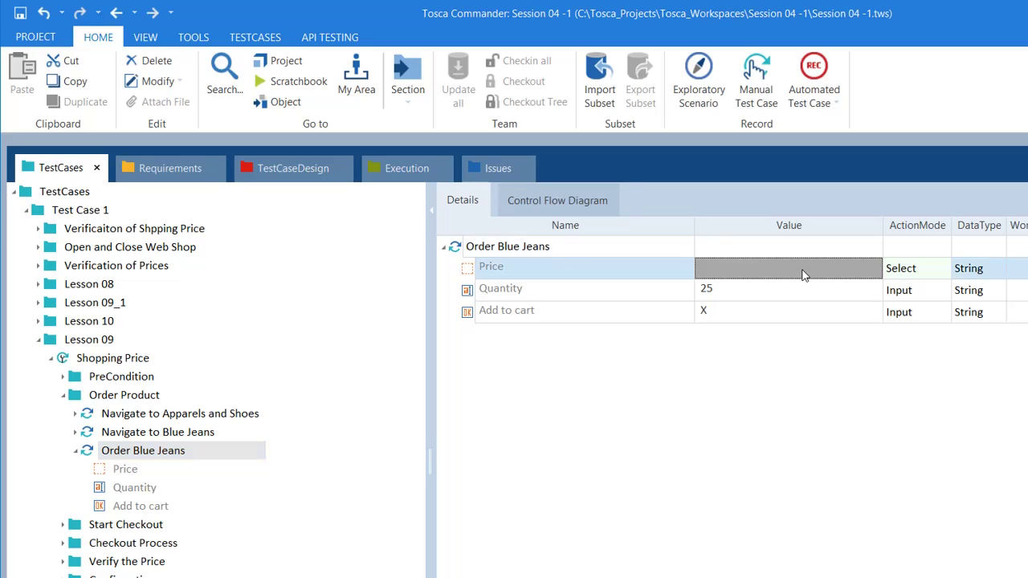
click(932, 273)
click(938, 268)
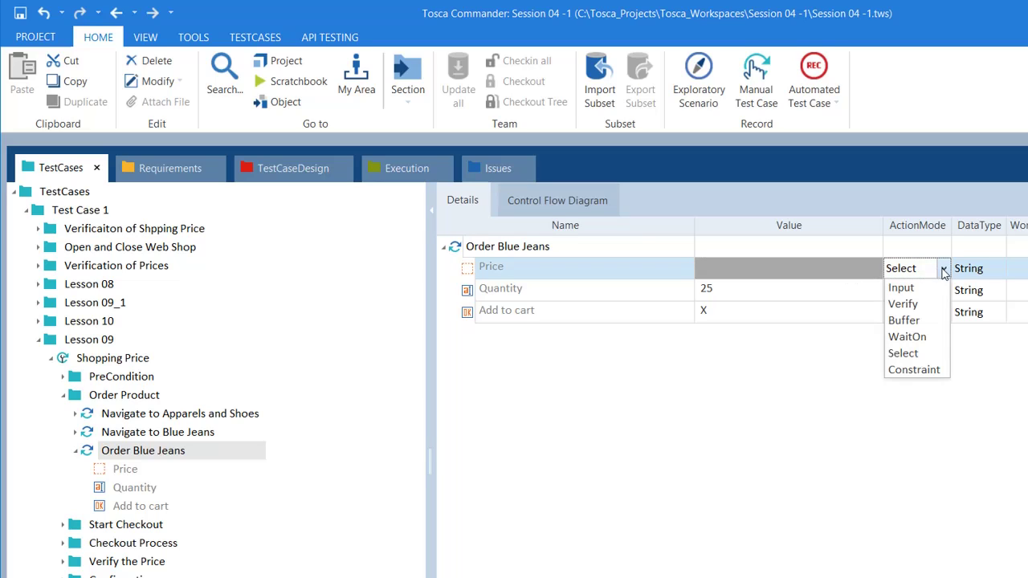
click(912, 321)
click(853, 271)
click(850, 276)
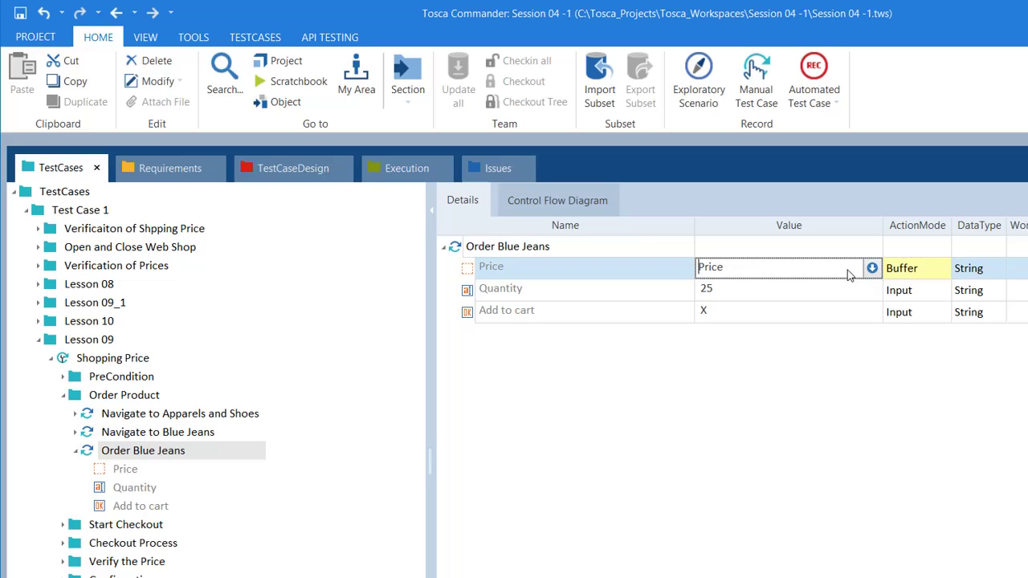
click(873, 267)
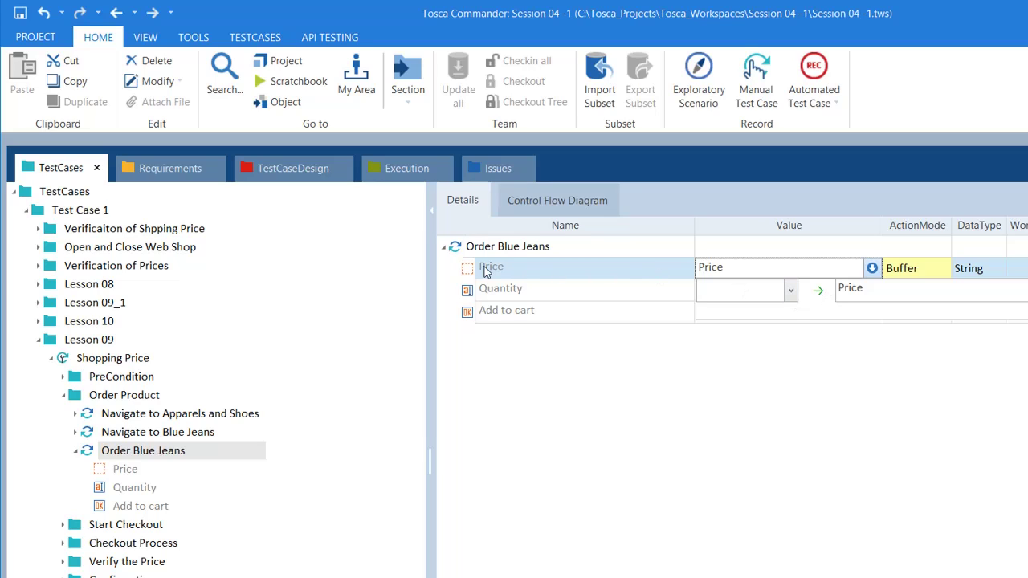
click(791, 291)
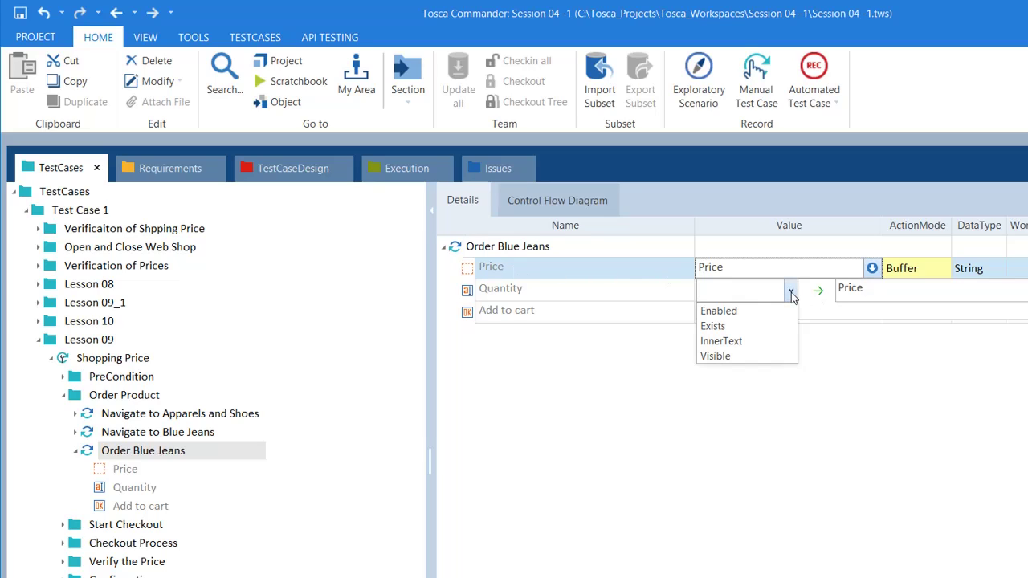
click(746, 340)
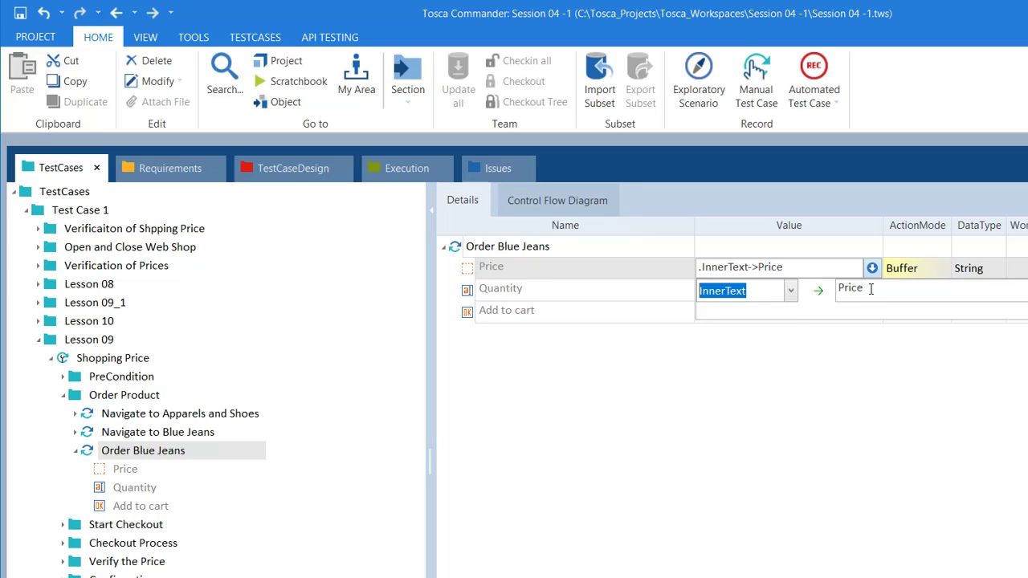
Name the Price buffer PriceBlueJeans and commit the value
click(863, 295)
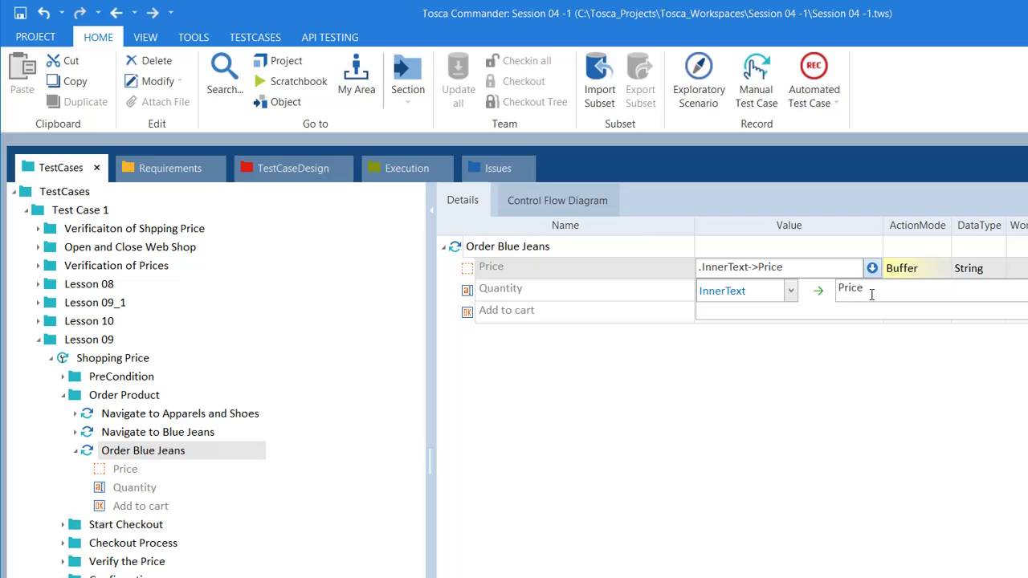
drag(864, 294, 834, 290)
text(Blue)
key(BackSpace)
key(BackSpace)
key(BackSpace)
key(BackSpace)
text(PriceBlueJEa)
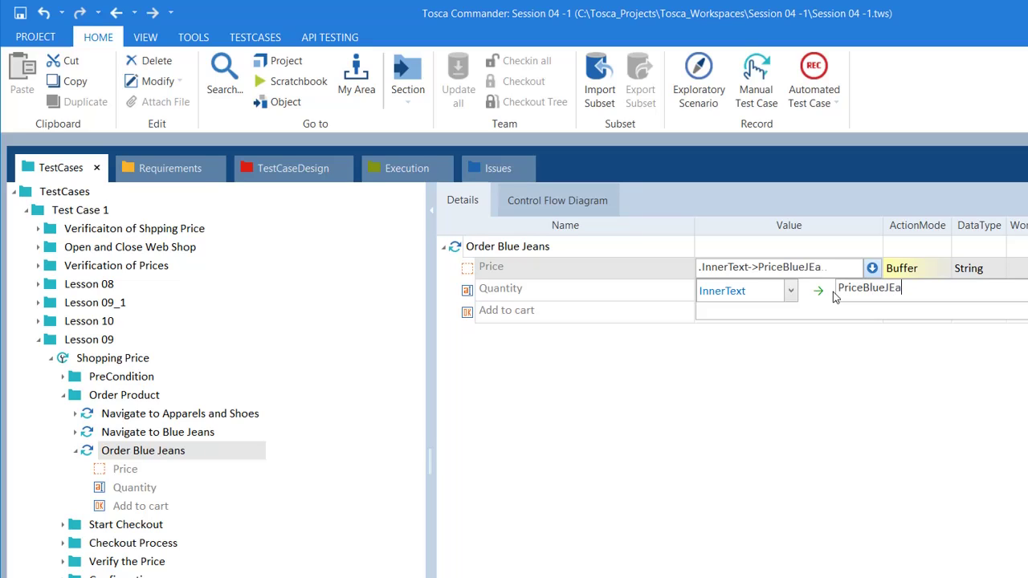
text(ns)
key(BackSpace)
key(BackSpace)
key(BackSpace)
key(BackSpace)
text(eans)
key(Return)
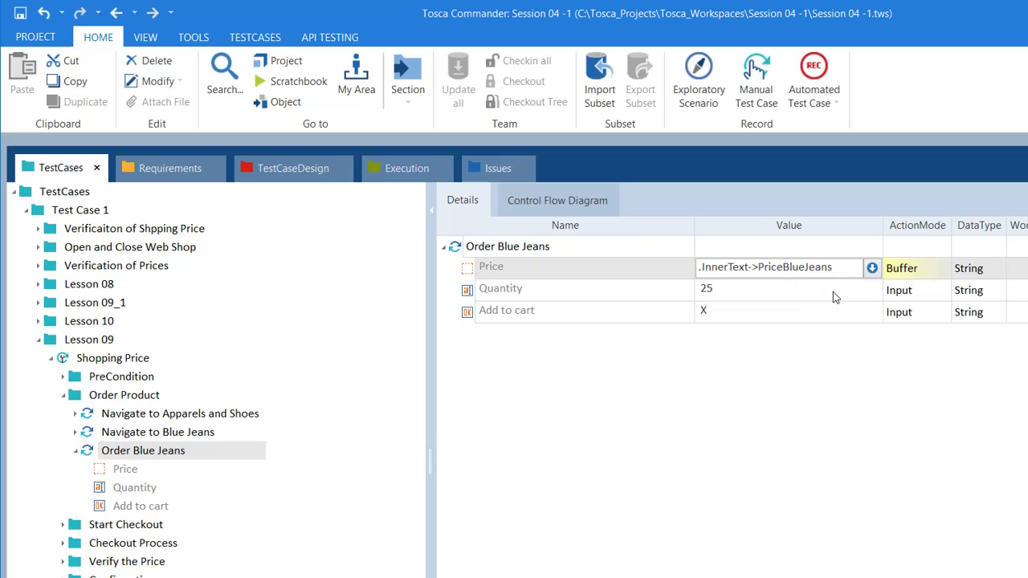
click(689, 408)
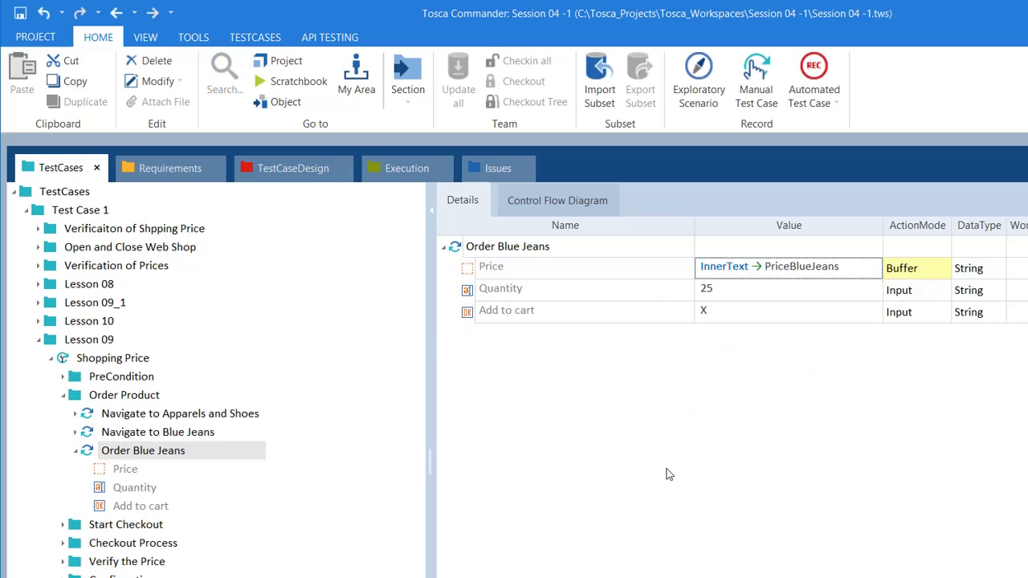
key(alt+Tab)
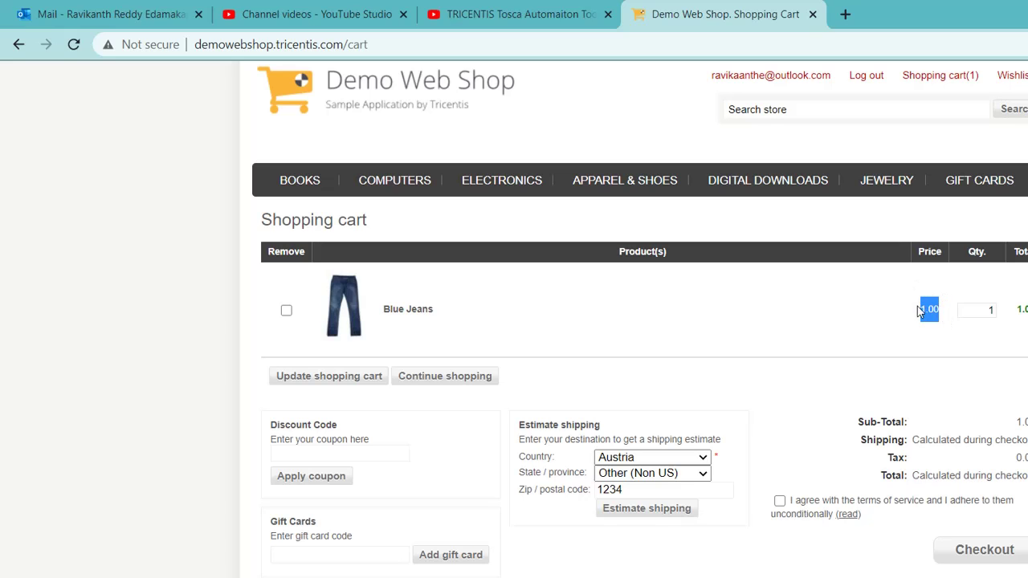
key(alt+Tab)
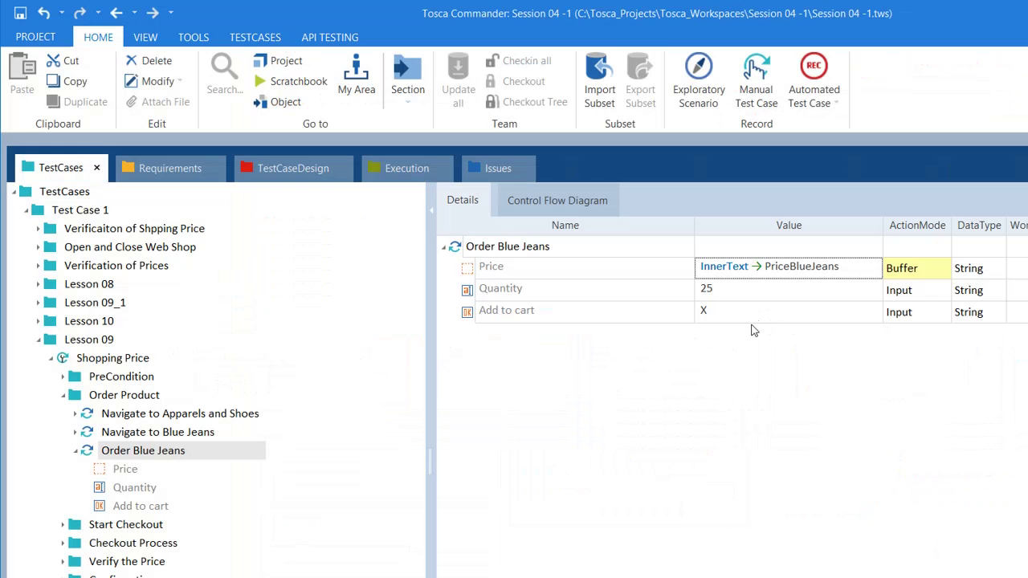
click(811, 294)
click(856, 269)
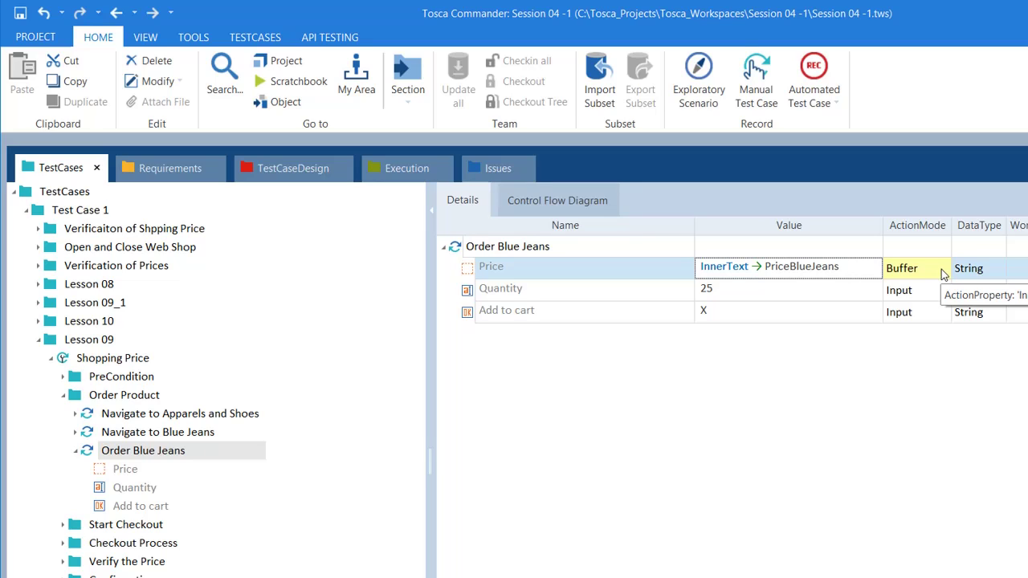
click(816, 363)
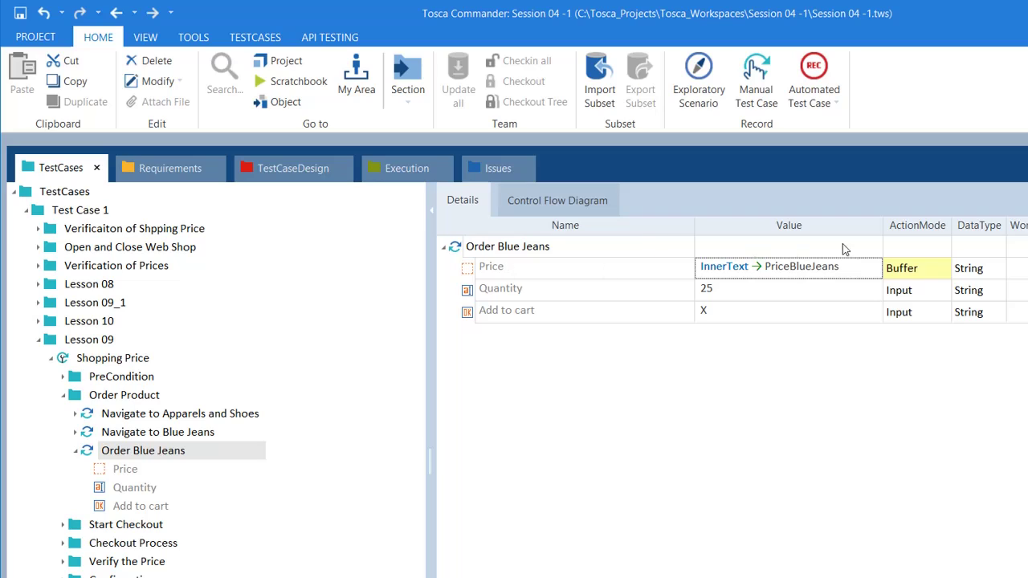
Expand Verify the Price and Verification of Prices down to the four cells of Cart total's #2 row
click(105, 568)
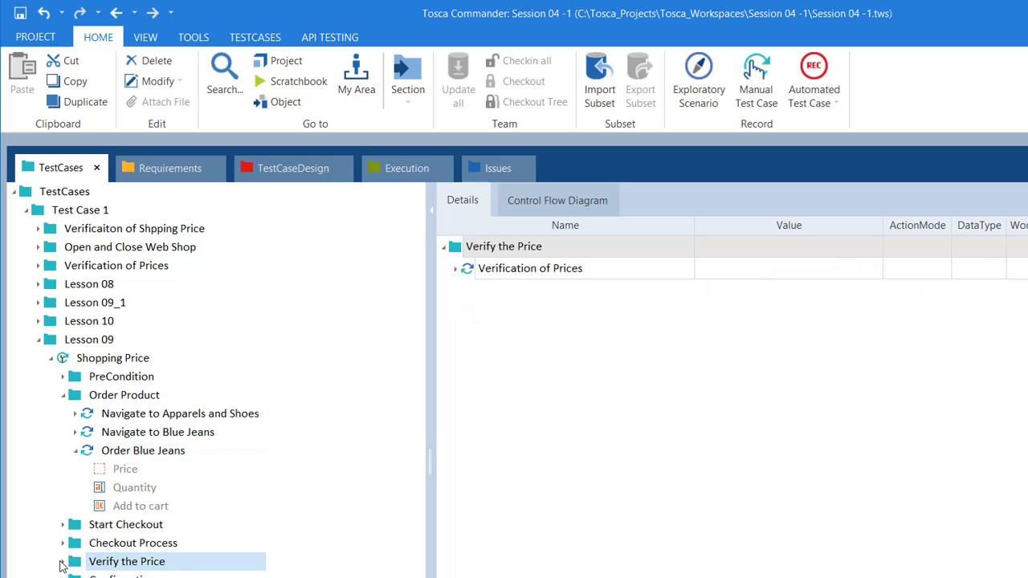
click(63, 561)
double_click(137, 555)
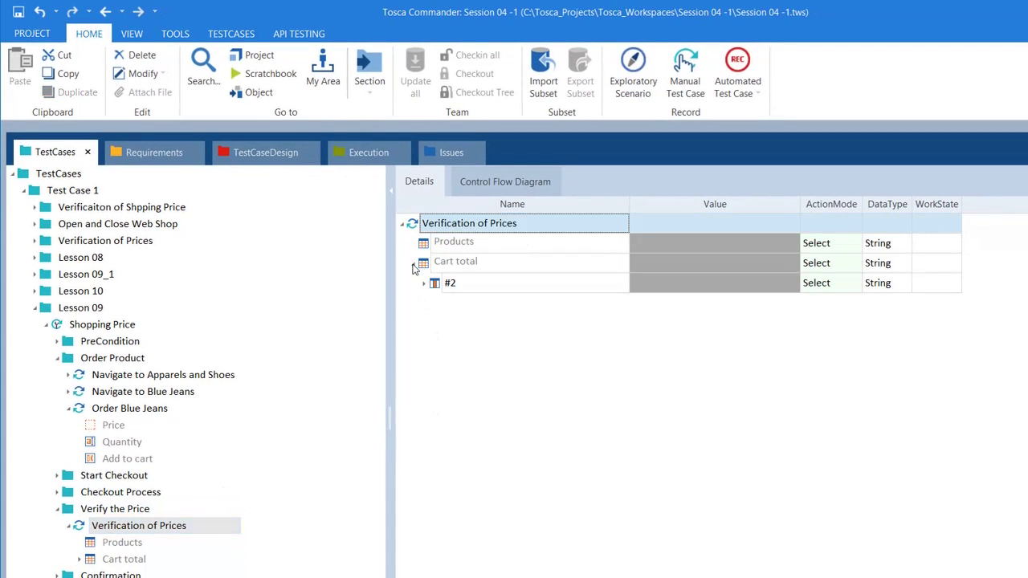
click(413, 263)
click(425, 283)
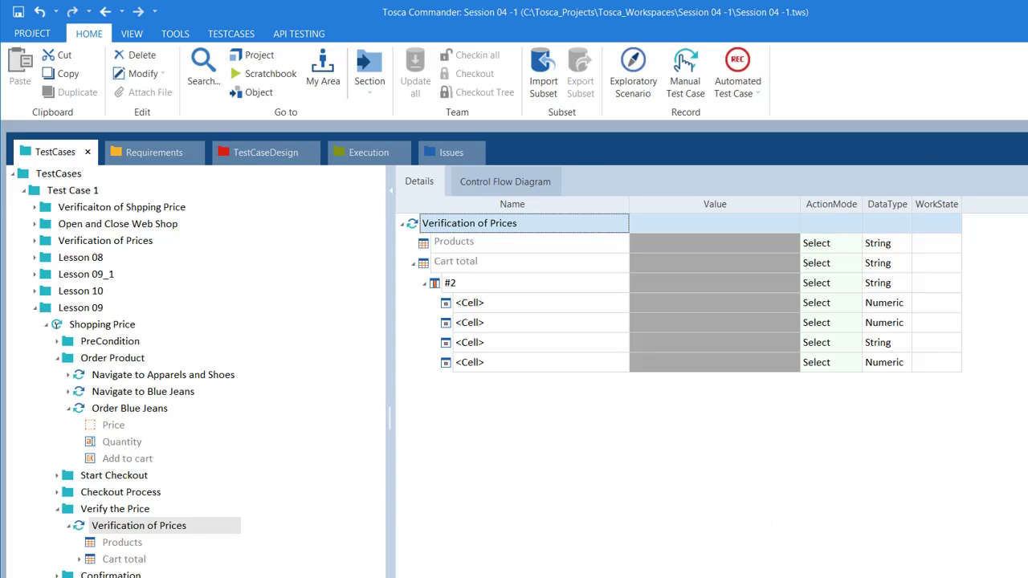
click(727, 574)
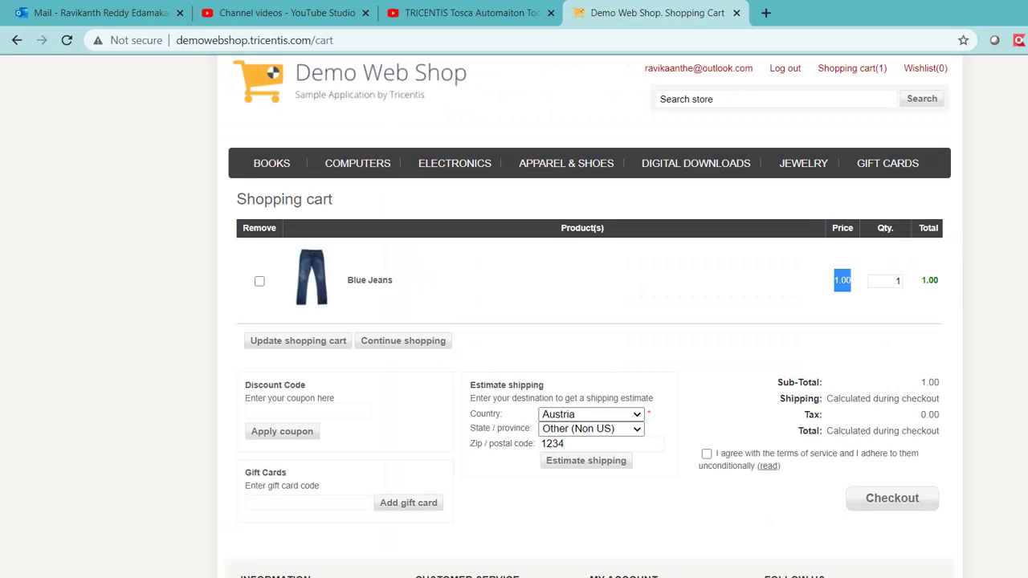
Accept the terms and continue past billing, shipping and Ground shipping to the 18.00 Confirm Order step
click(706, 454)
click(868, 494)
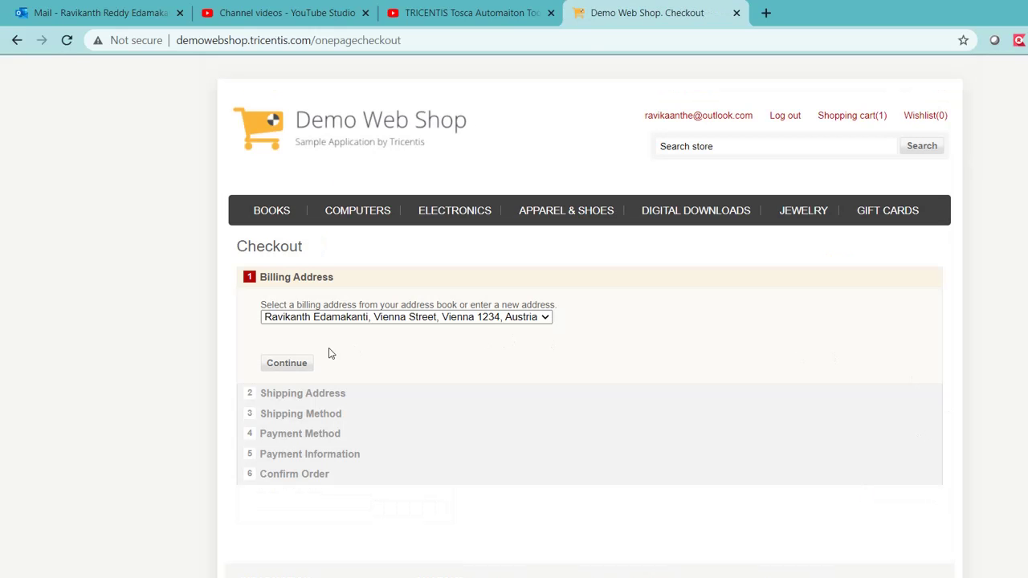
click(287, 364)
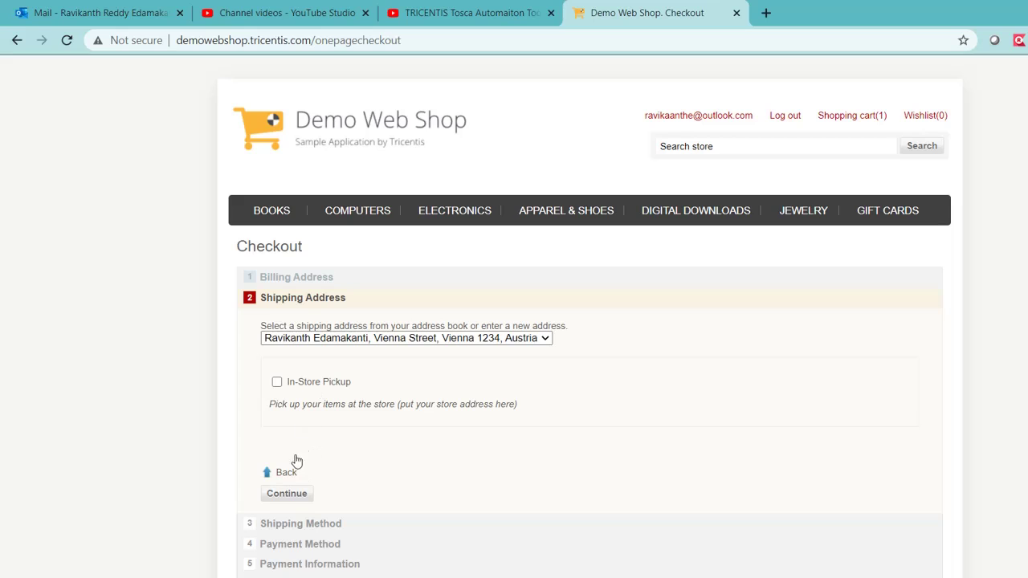
click(301, 494)
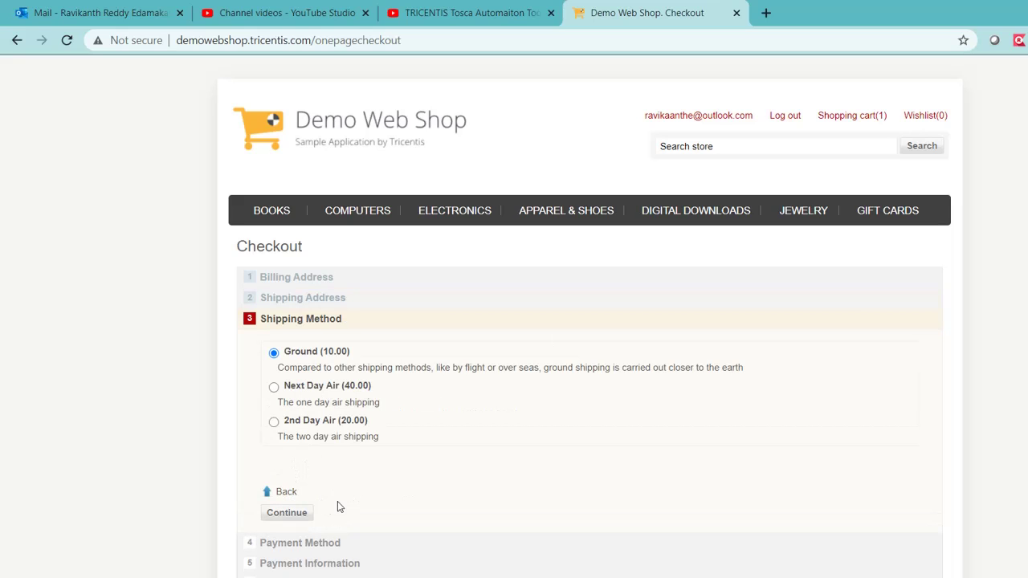
click(291, 514)
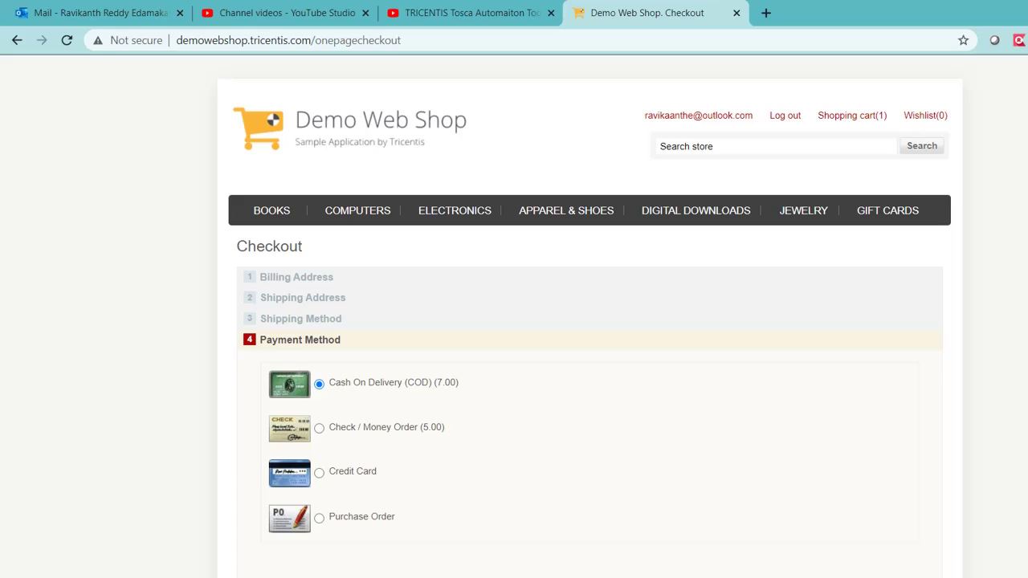
click(292, 506)
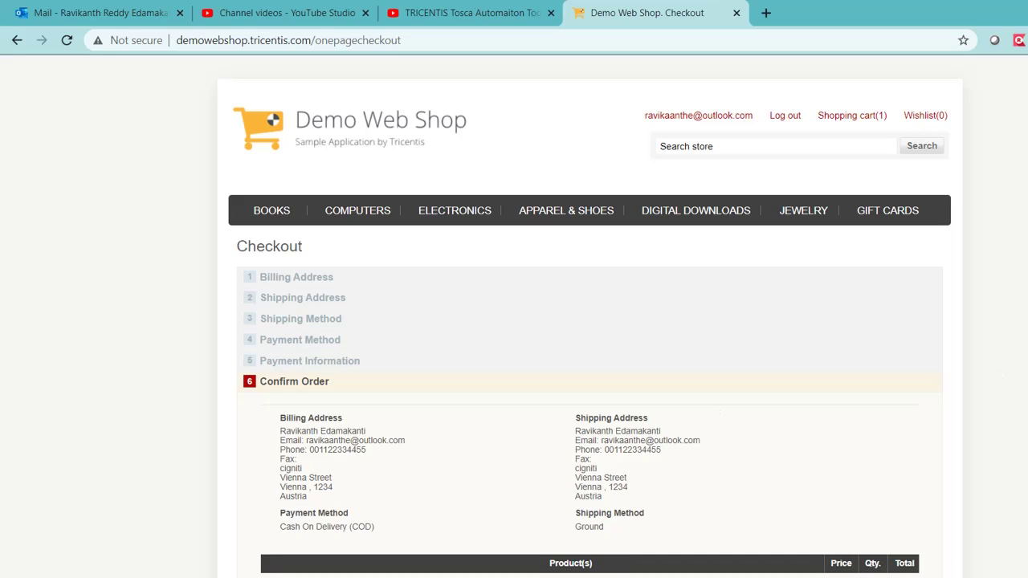
scroll(582, 321, down, 3)
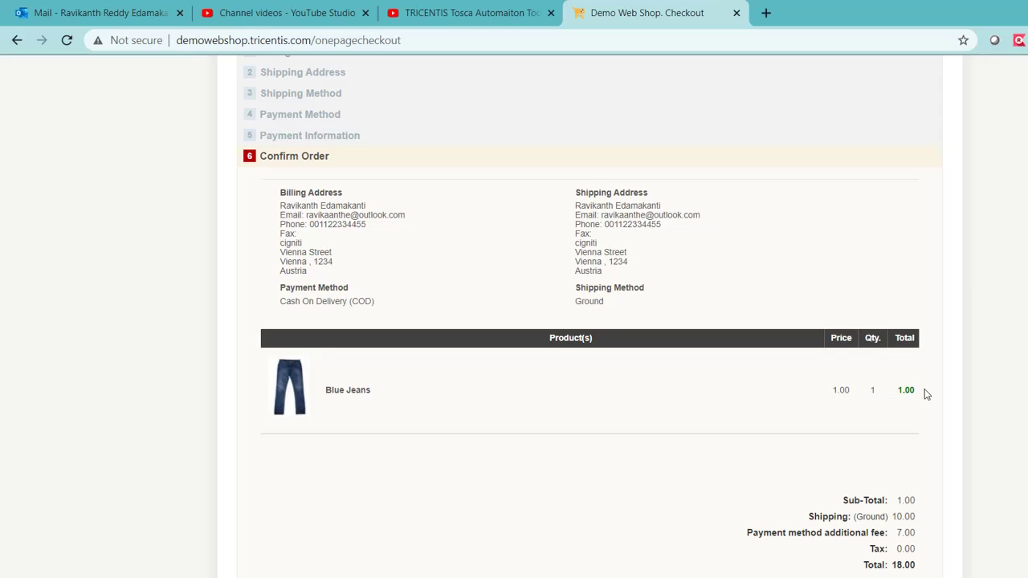
drag(927, 500, 840, 500)
click(922, 508)
key(alt+Tab)
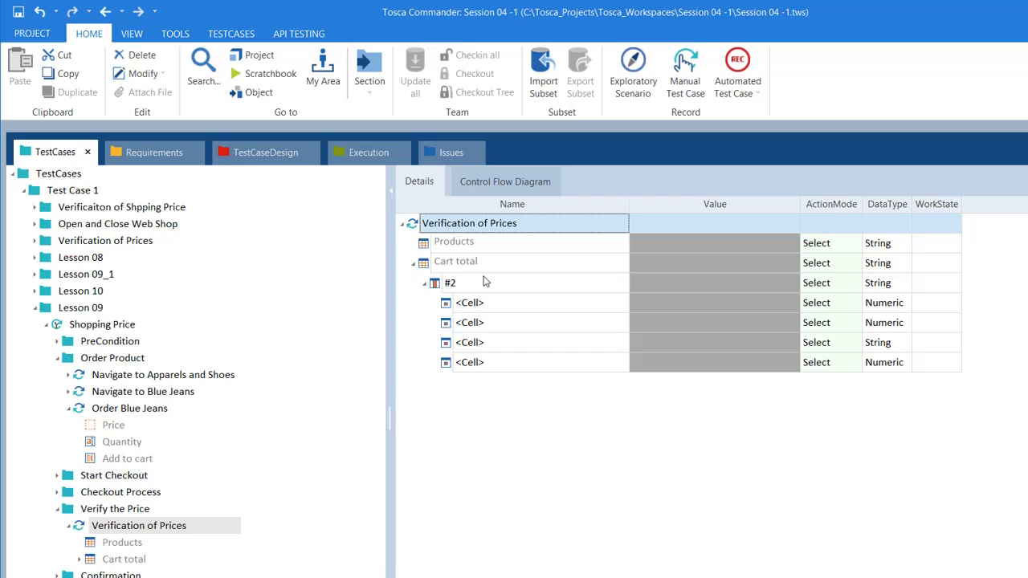
Name the first #2 cell Shipping:*, after checking the totals labels on the checkout page
click(545, 309)
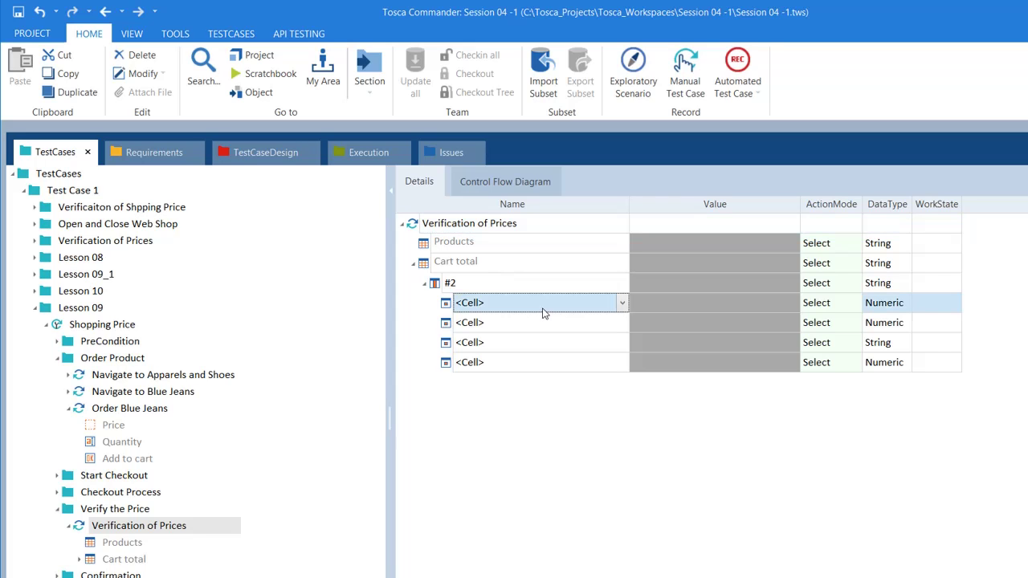
click(623, 303)
key(alt+Tab)
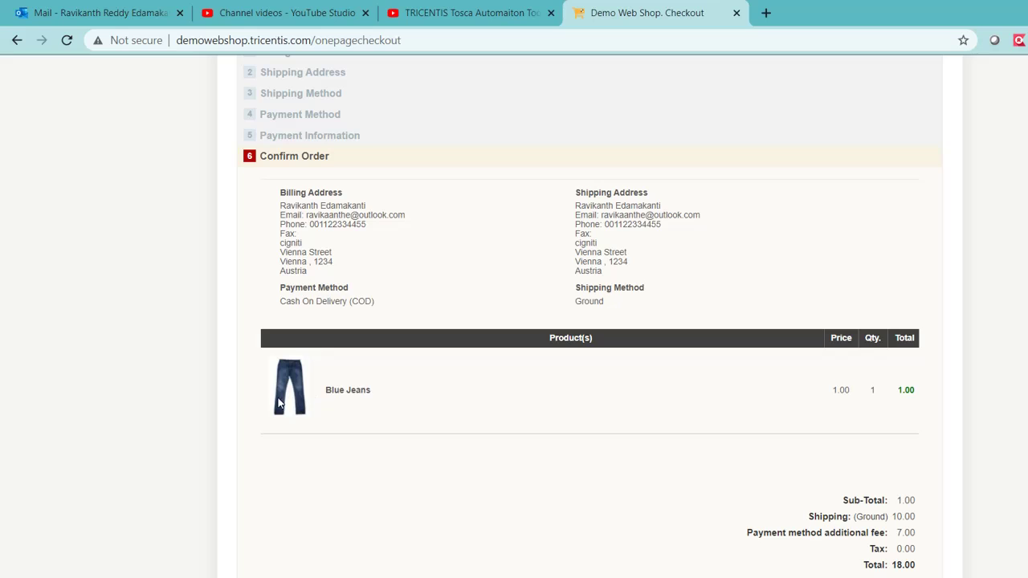
drag(282, 404, 758, 412)
drag(840, 500, 948, 551)
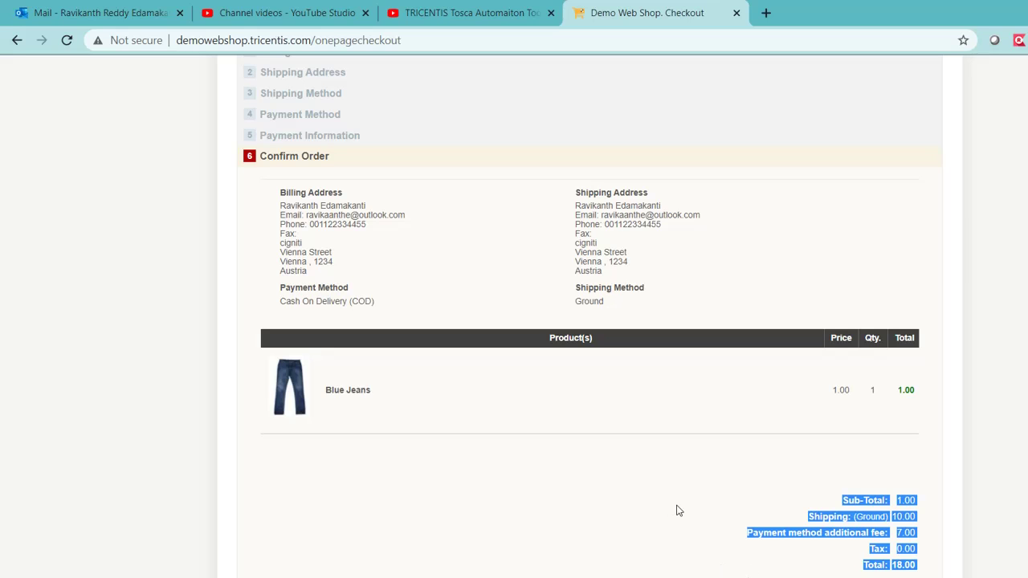
key(alt+Tab)
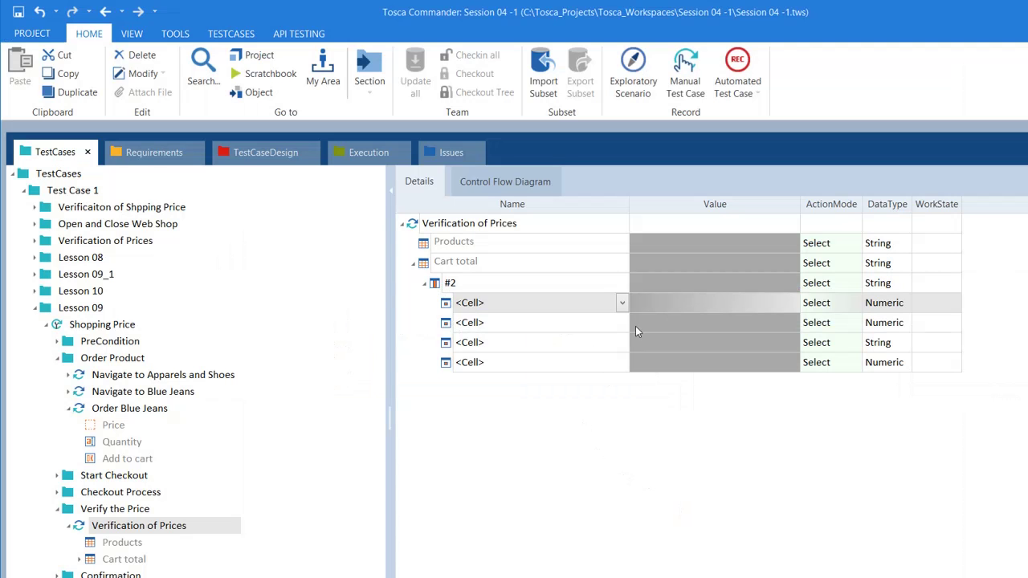
click(621, 303)
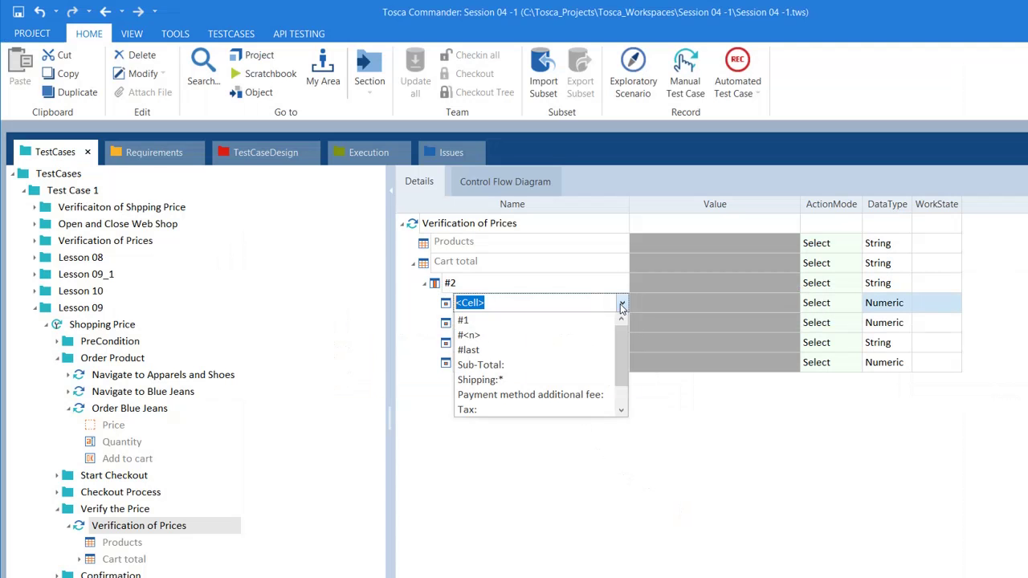
click(515, 383)
click(723, 303)
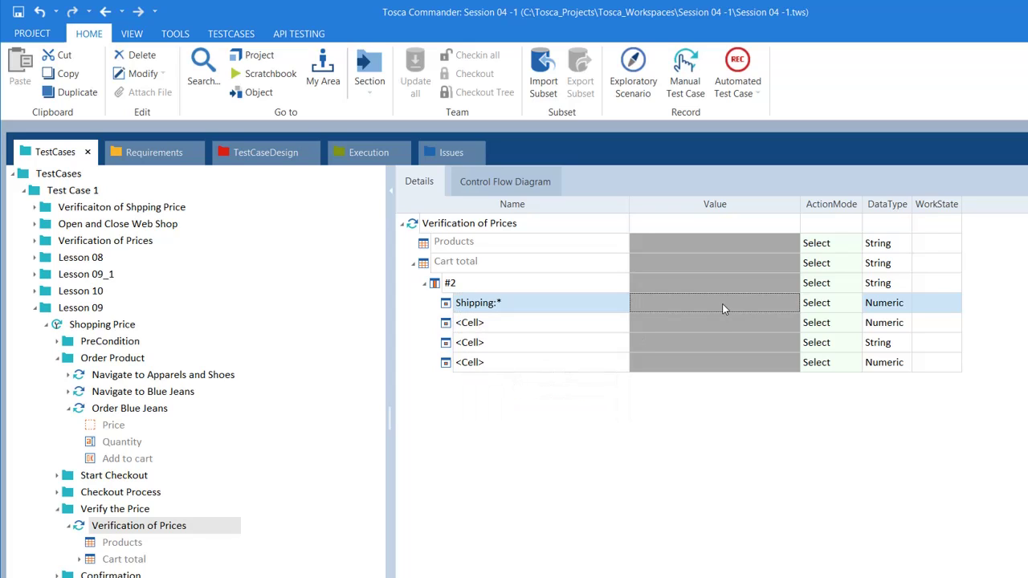
click(734, 304)
Set Shipping:* to Verify the value 10.00, the checkout page's shipping cost
click(844, 307)
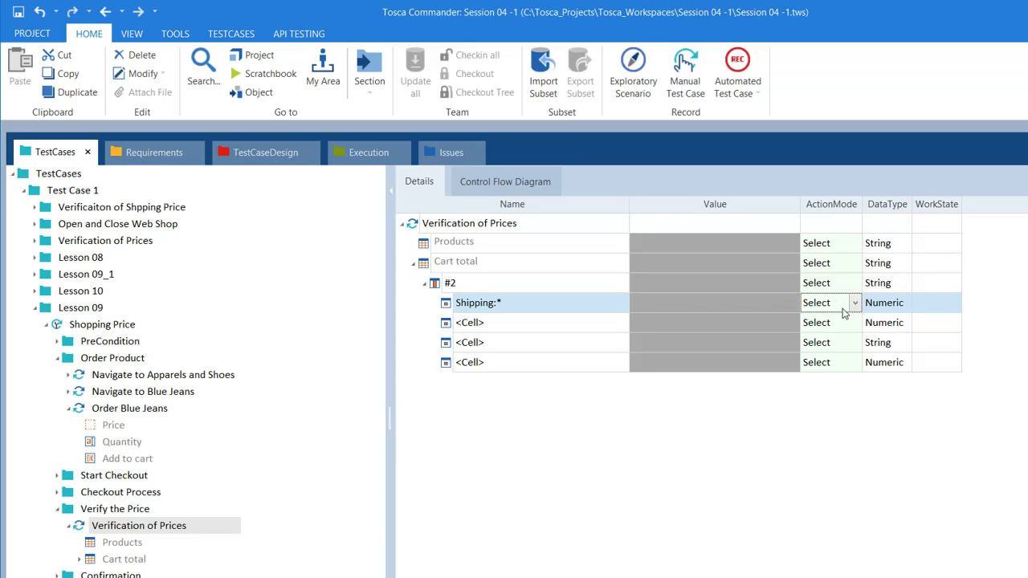
click(856, 303)
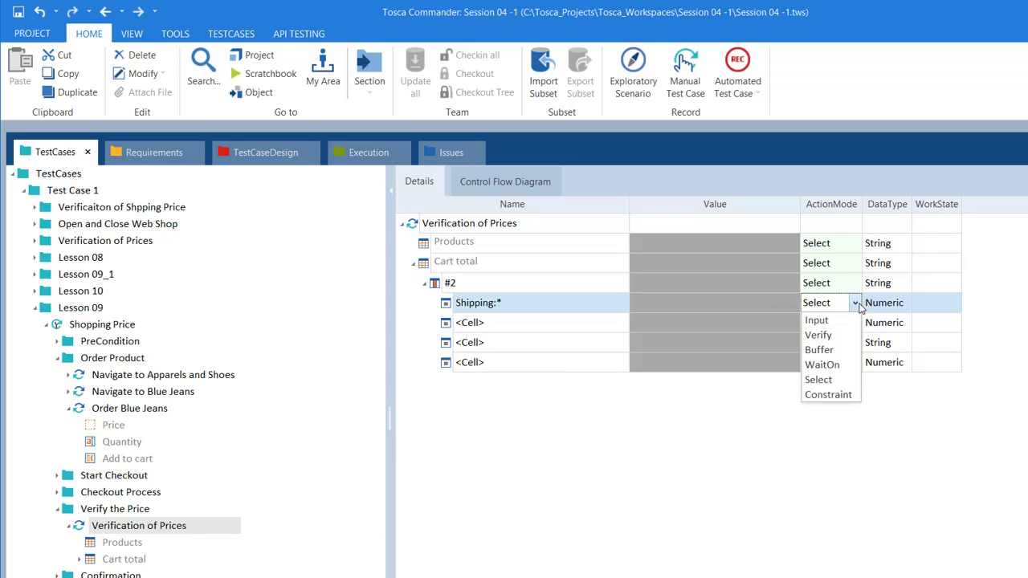
click(818, 335)
click(765, 312)
click(749, 303)
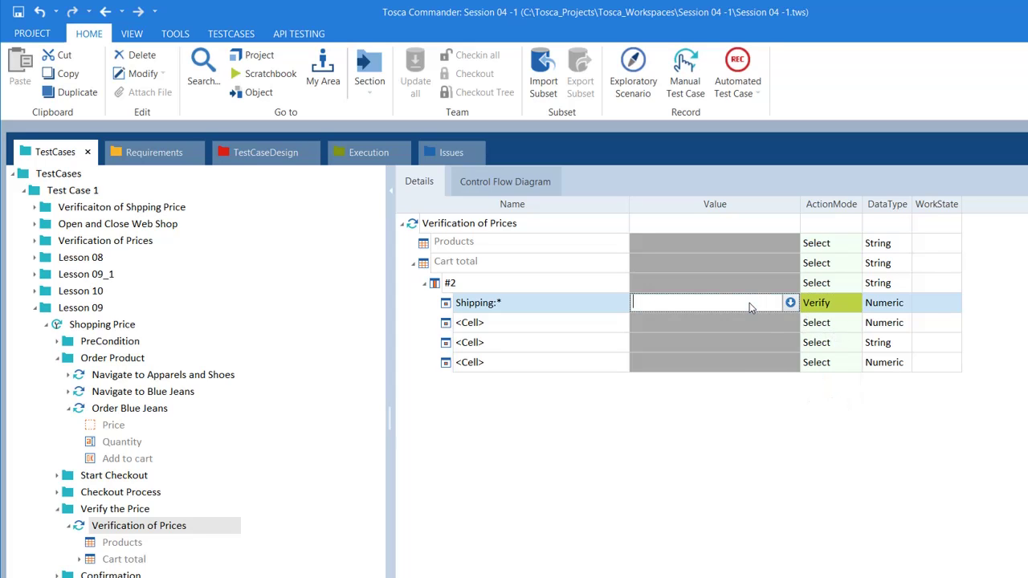
key(alt+Tab)
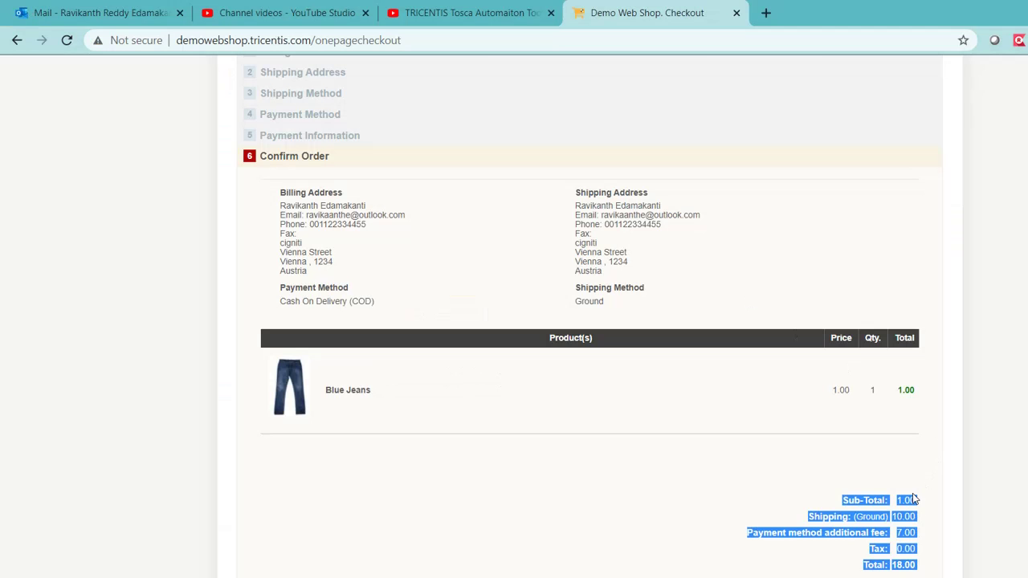
click(905, 501)
double_click(912, 518)
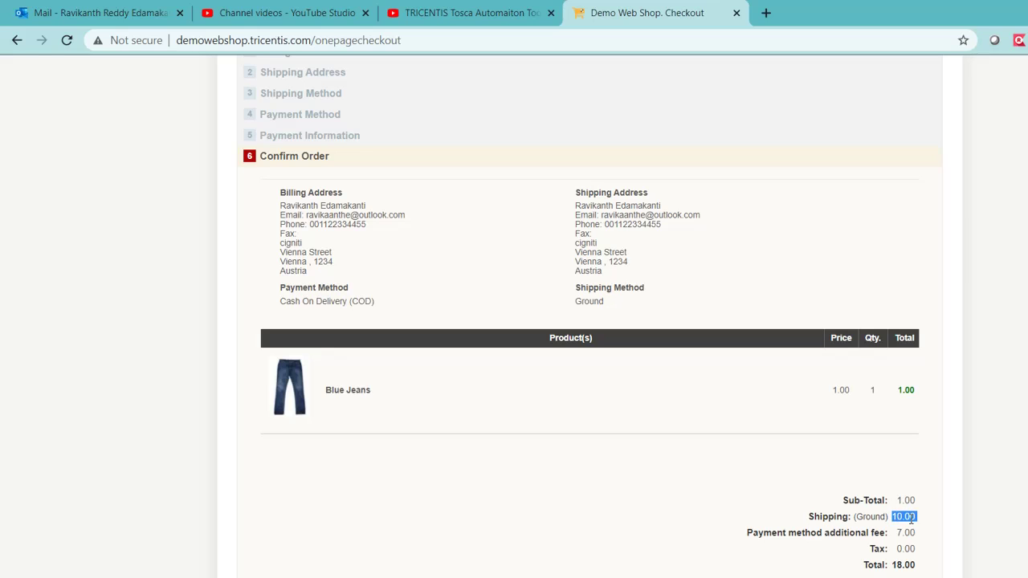
key(alt+Tab)
text(10)
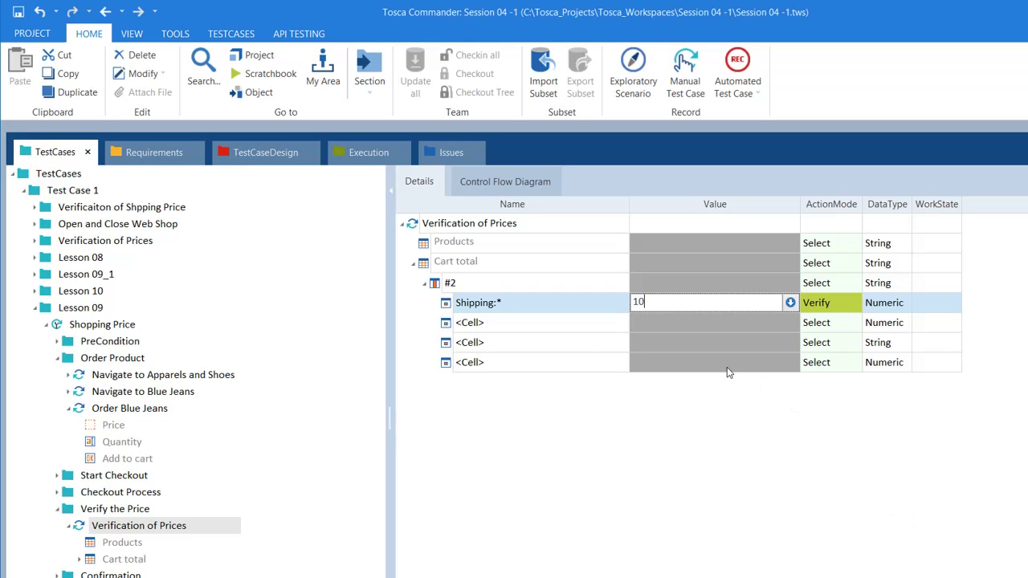
text(.00)
click(588, 302)
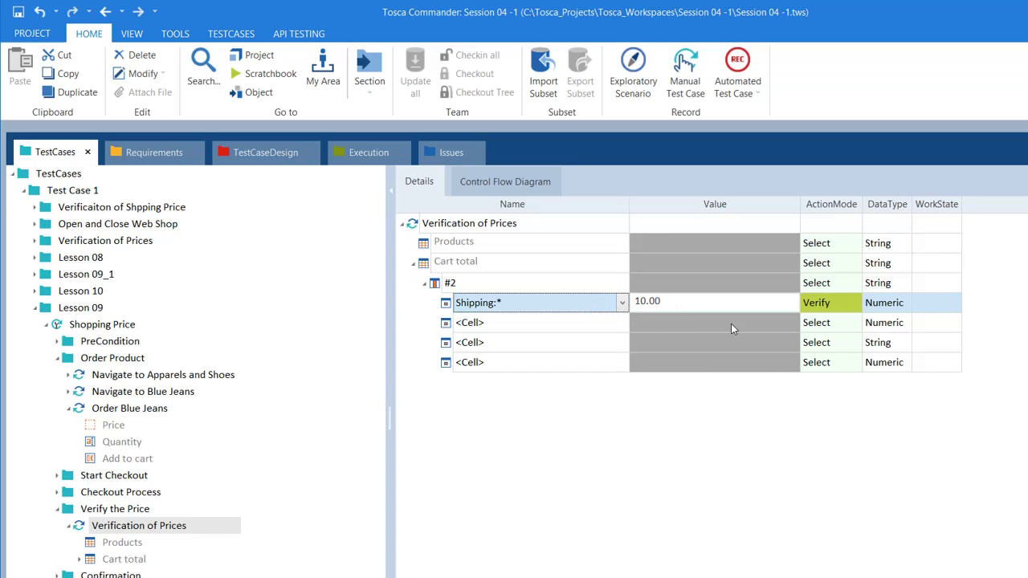
click(700, 325)
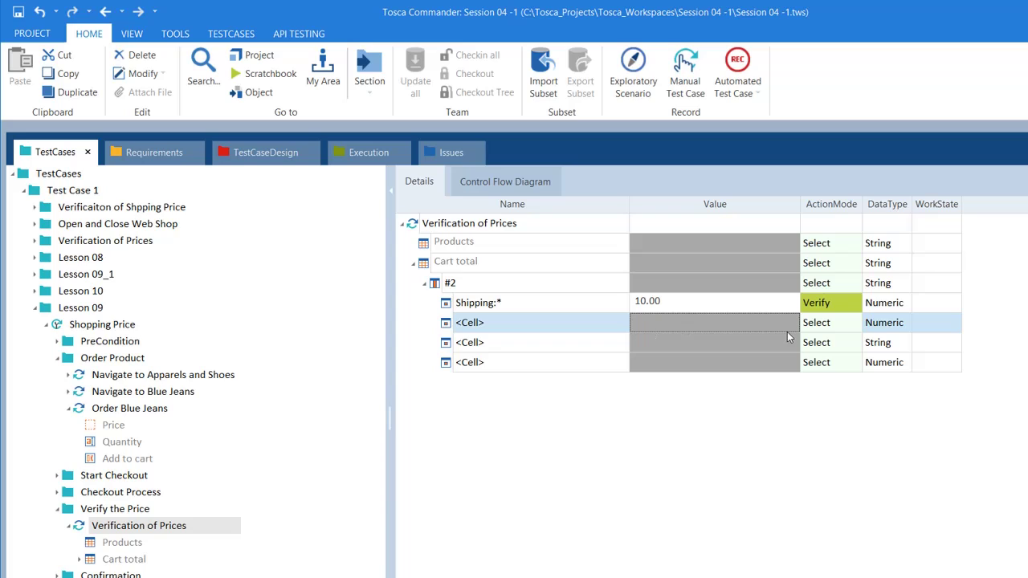
Name the second #2 cell Sub-Total: and set its ActionMode to Verify
click(838, 302)
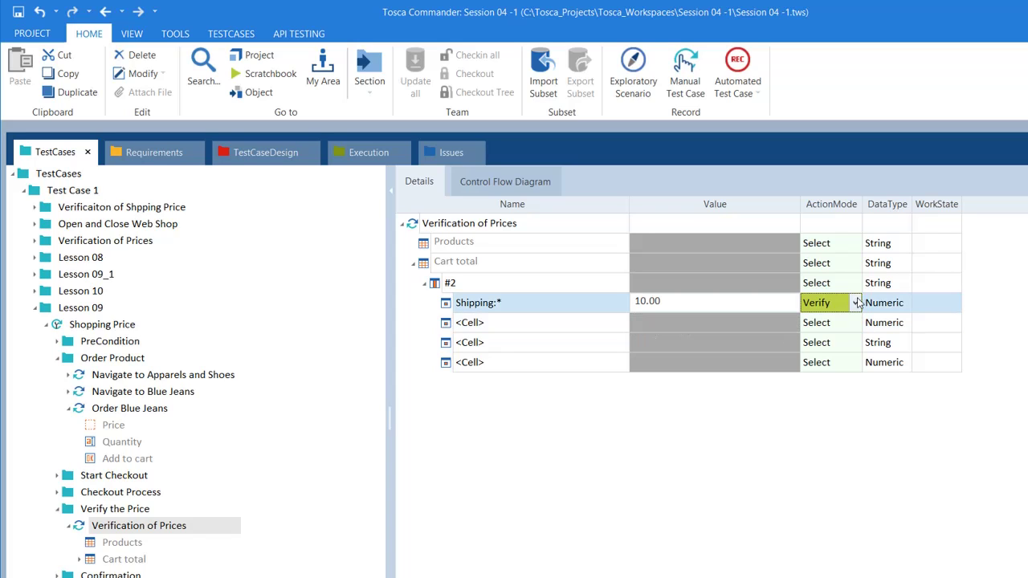
click(563, 323)
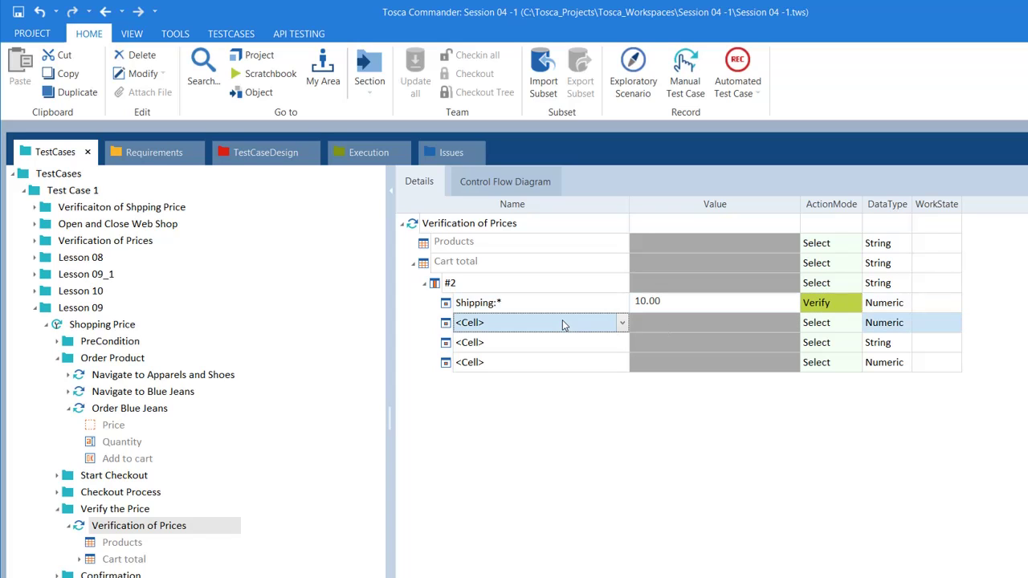
click(624, 322)
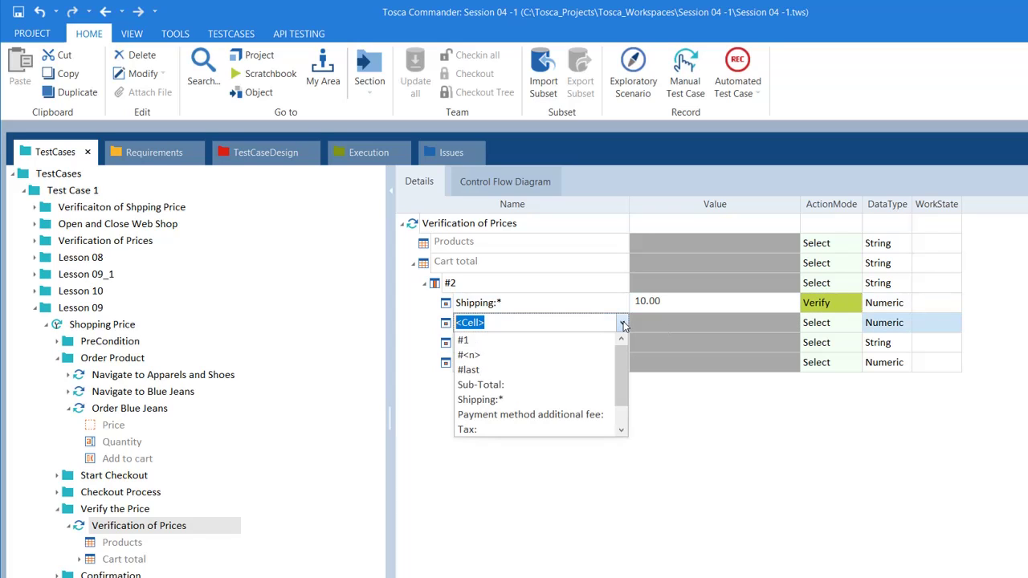
click(509, 386)
click(683, 325)
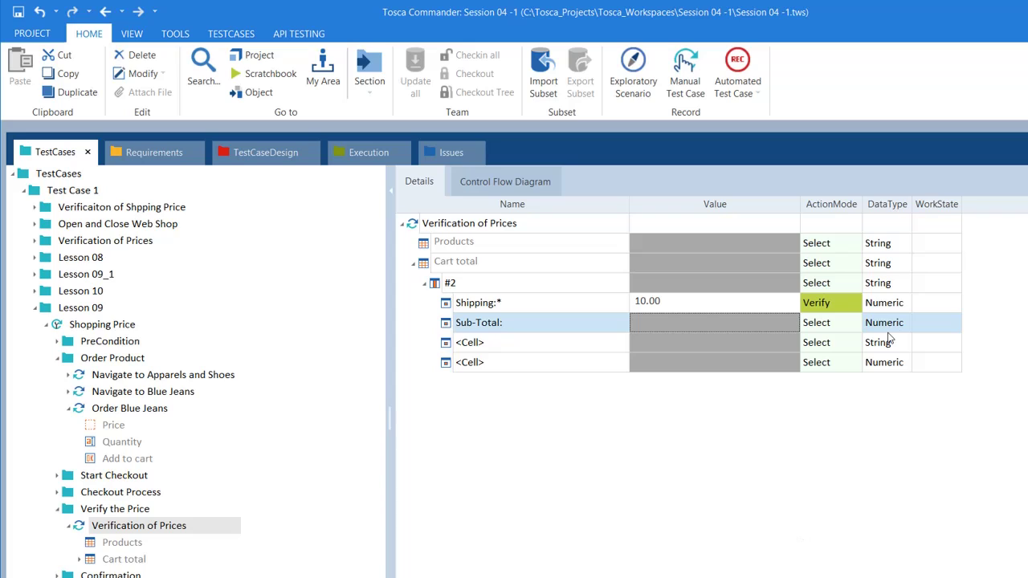
click(850, 332)
click(856, 325)
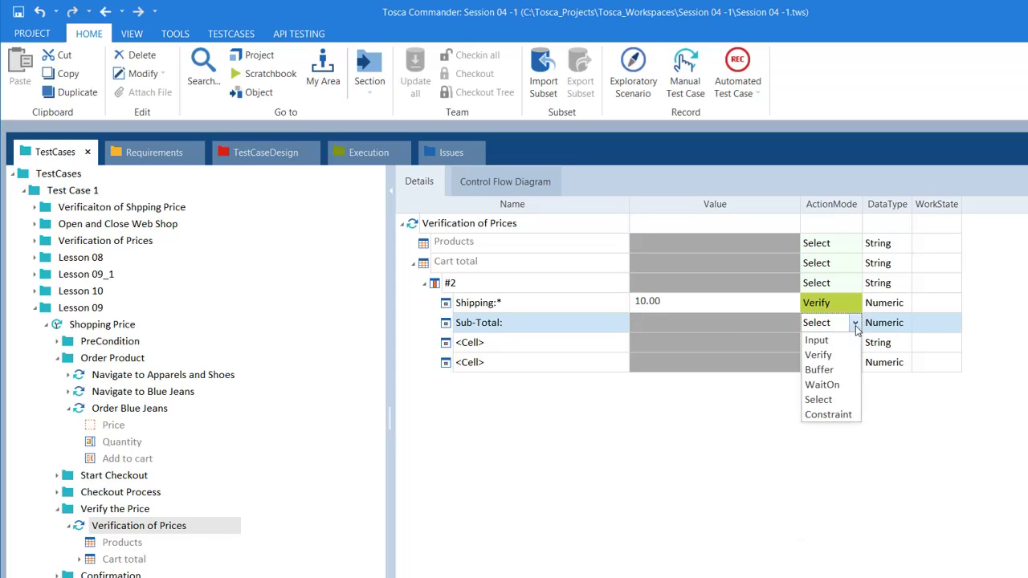
click(819, 358)
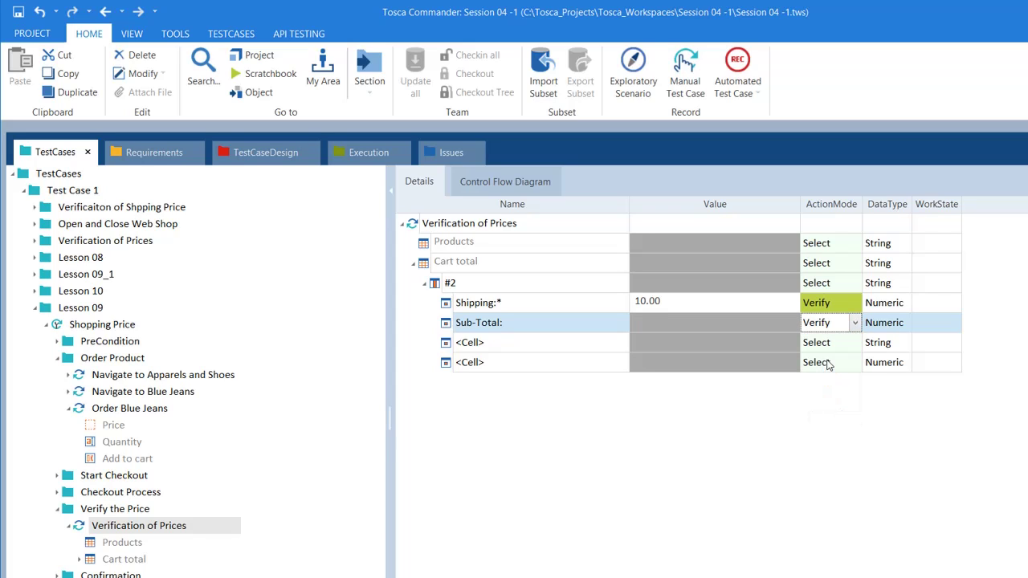
click(755, 323)
click(733, 325)
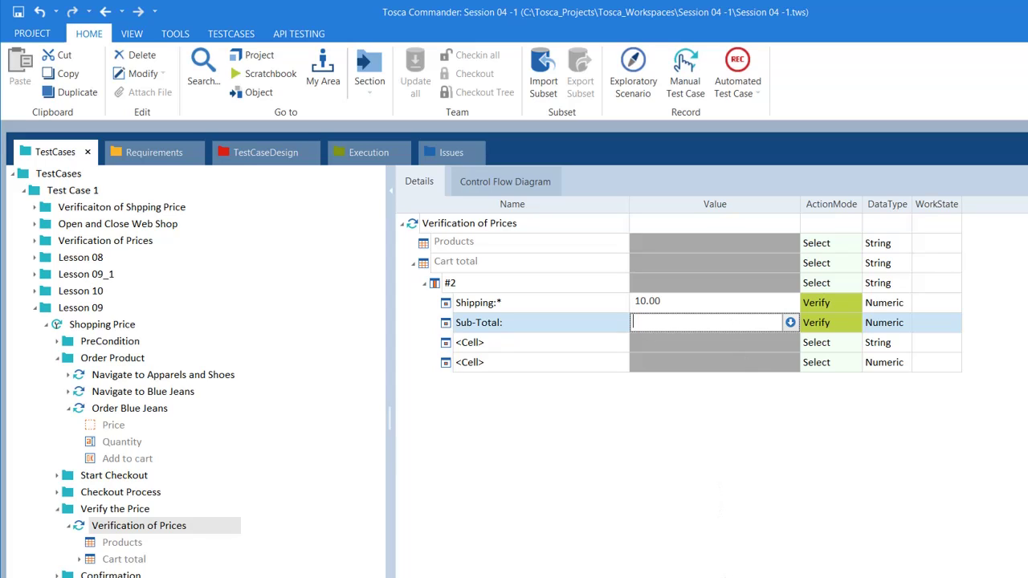
click(649, 551)
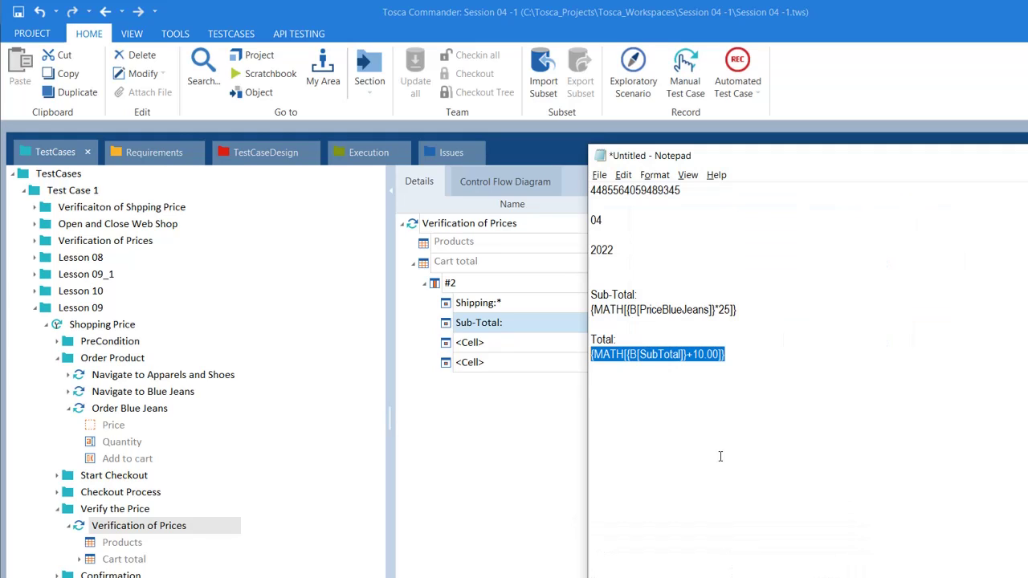
Copy {MATH[{B[PriceBlueJeans]}*25]} from Notepad into the Sub-Total: Value cell
click(749, 311)
drag(749, 311, 590, 310)
key(ctrl+c)
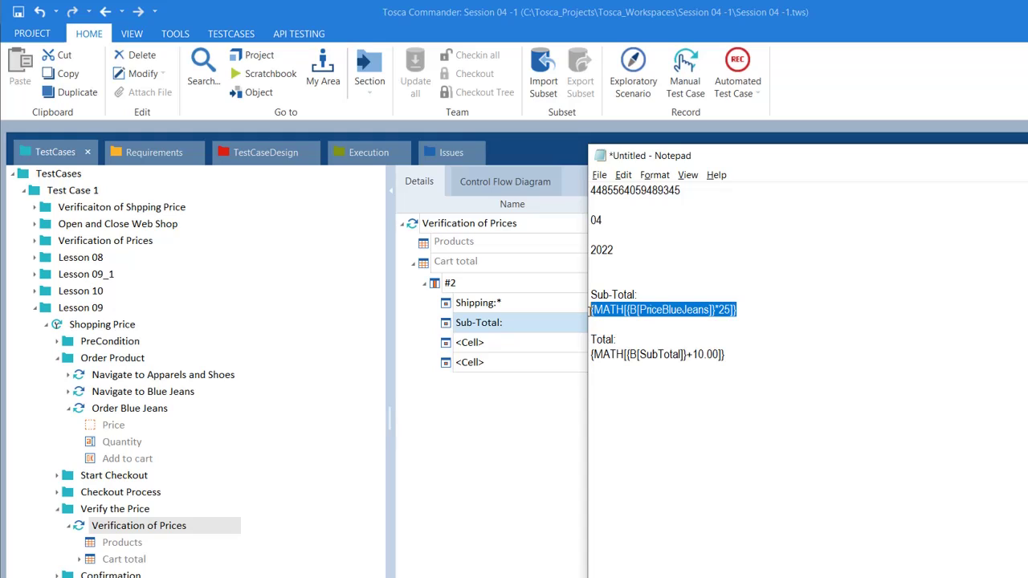
click(532, 323)
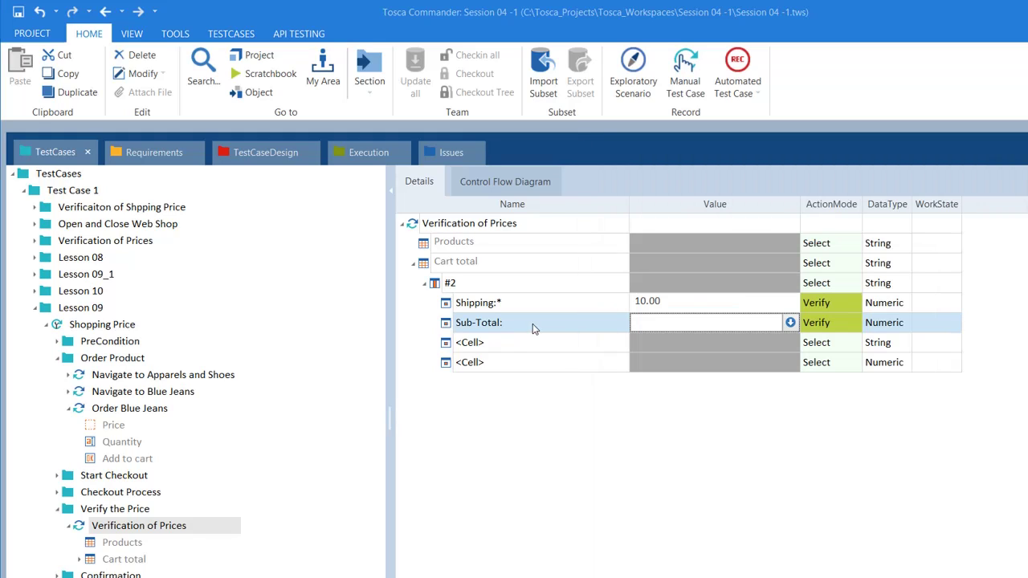
click(655, 320)
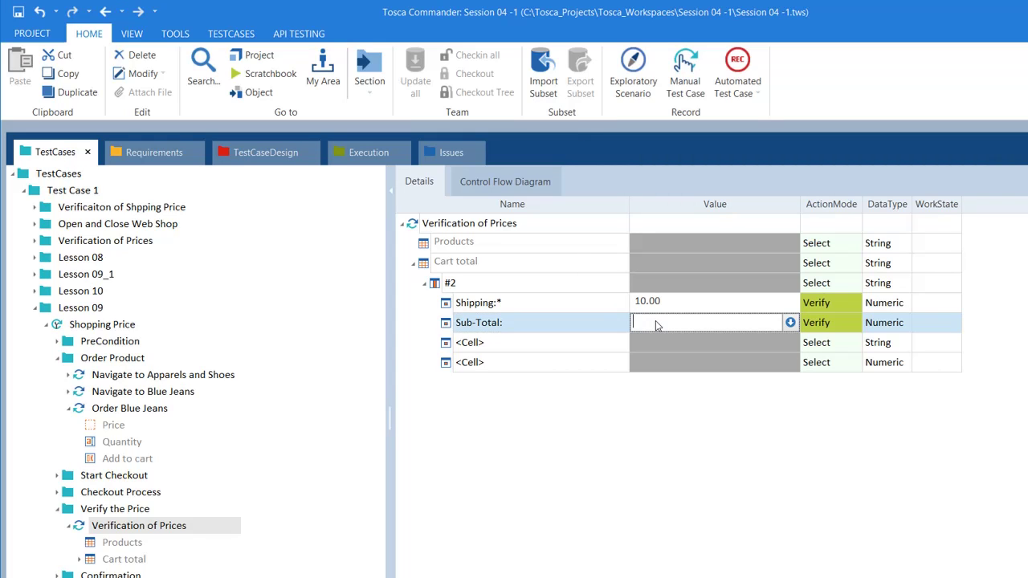
key(ctrl+v)
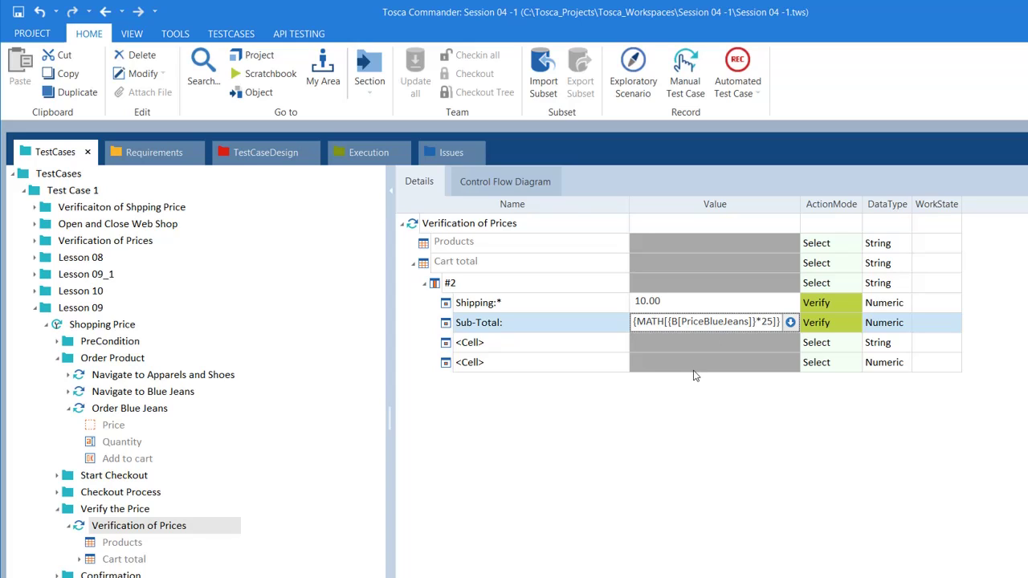
key(Return)
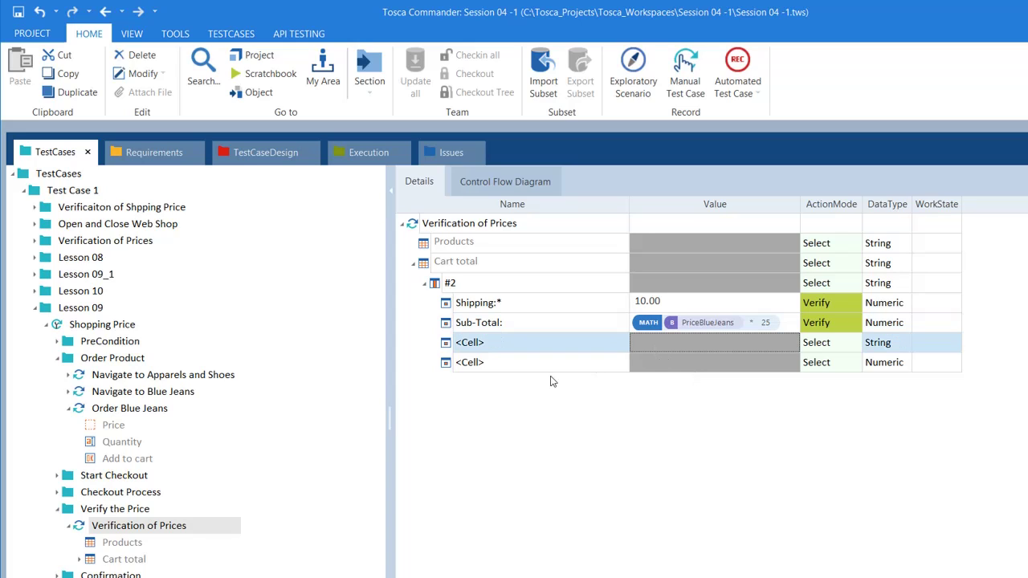
Check the Order Blue Jeans buffer name, then re-enter and commit the Sub-Total: expression
click(147, 411)
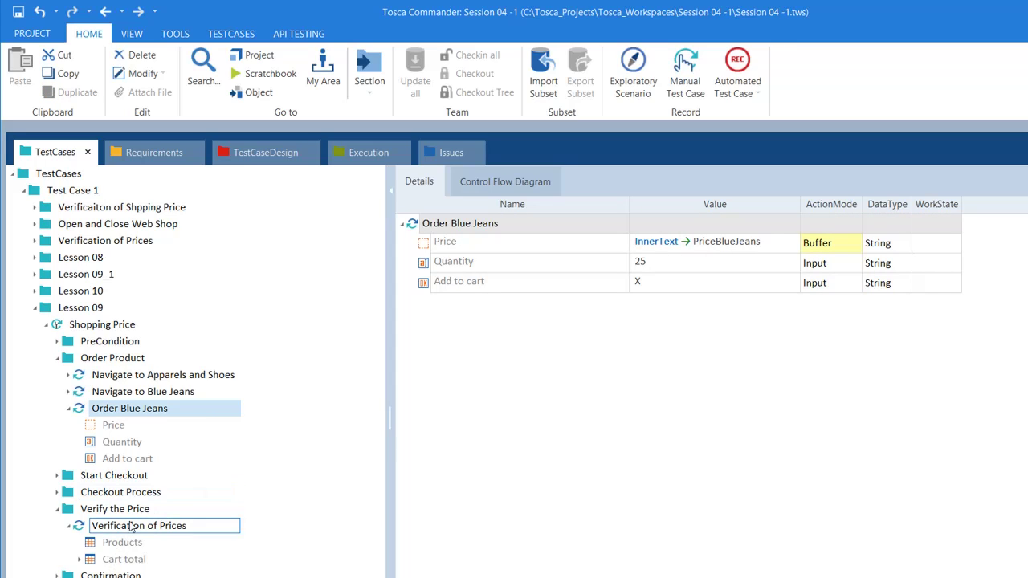
click(130, 526)
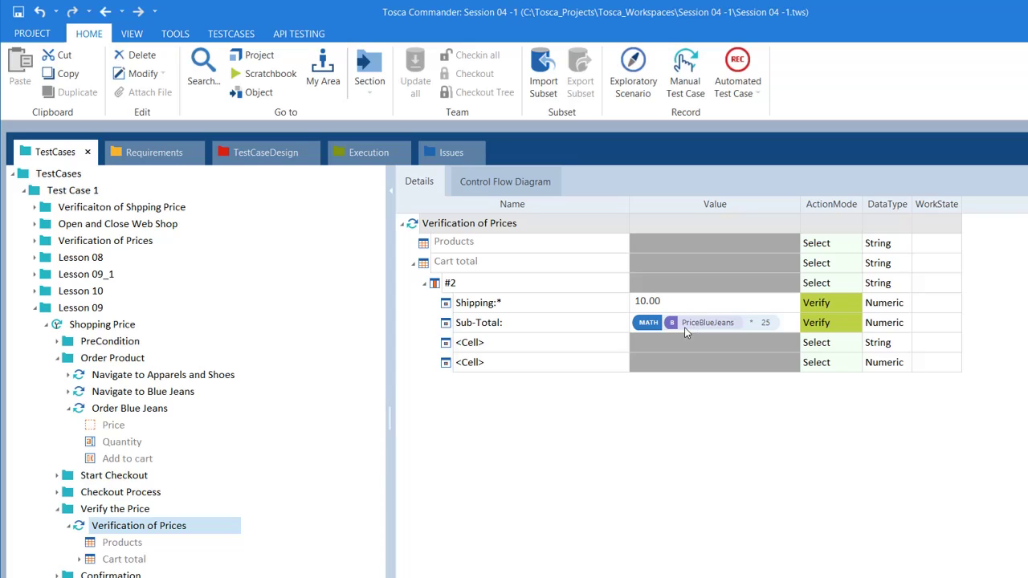
click(716, 325)
key(Delete)
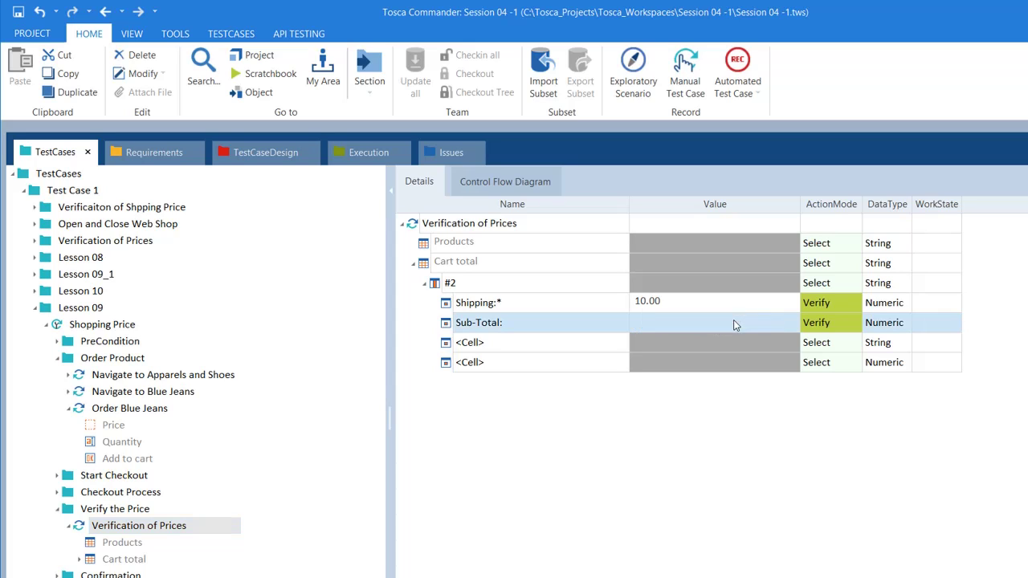
click(734, 325)
key(ctrl+v)
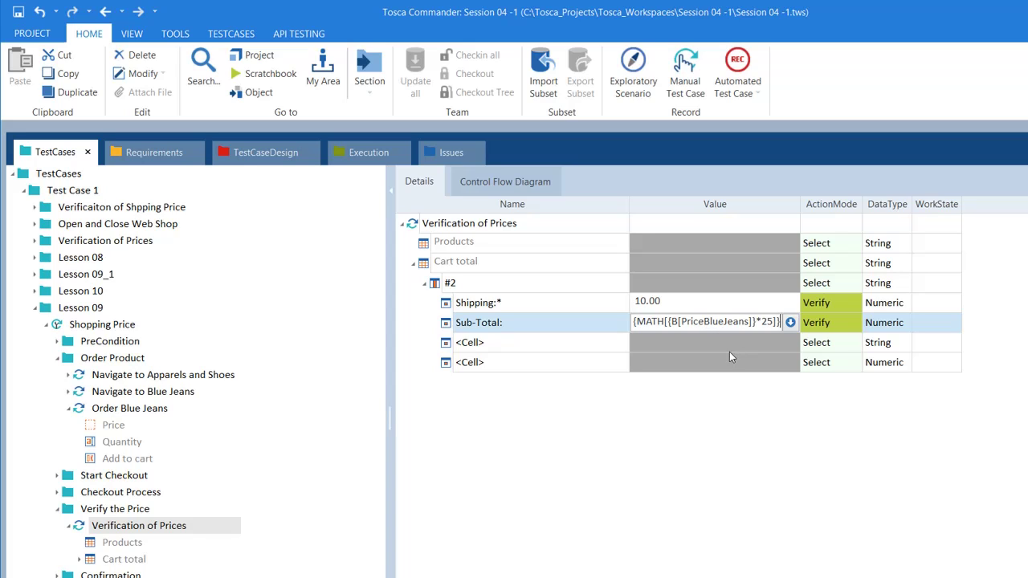
click(716, 349)
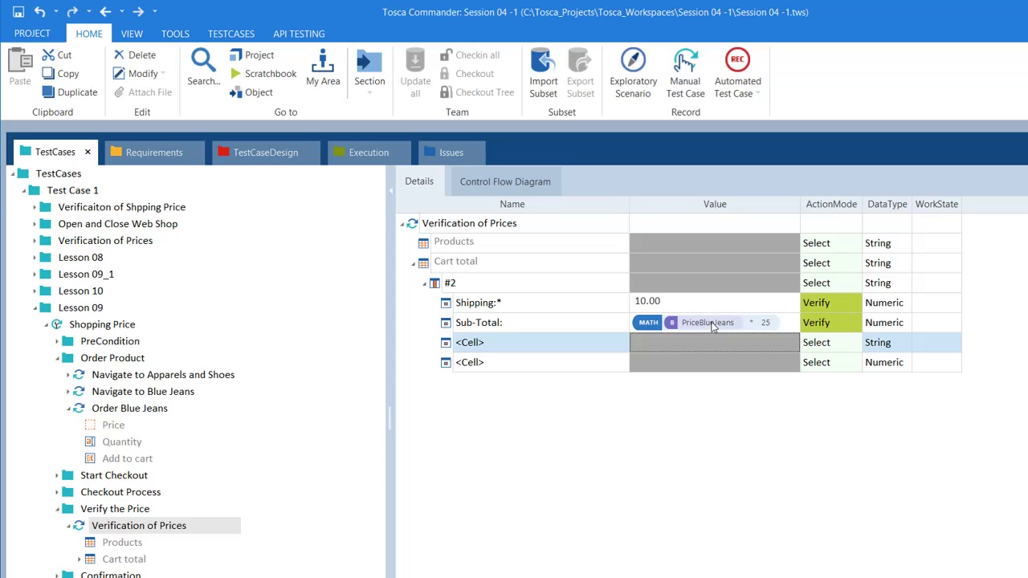
Name the new cell under Cart total #2 as Sub-Total:
click(617, 345)
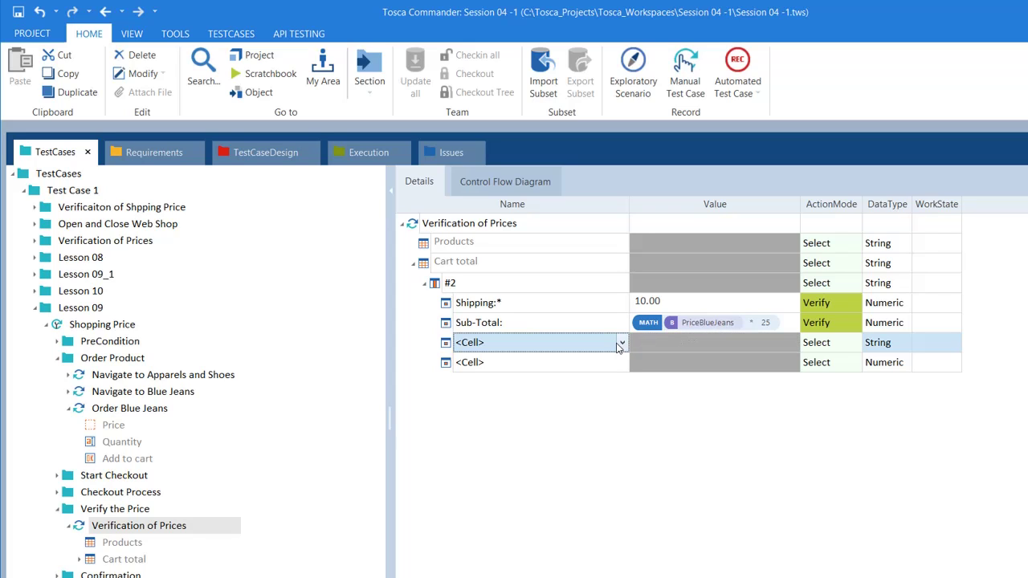
click(623, 345)
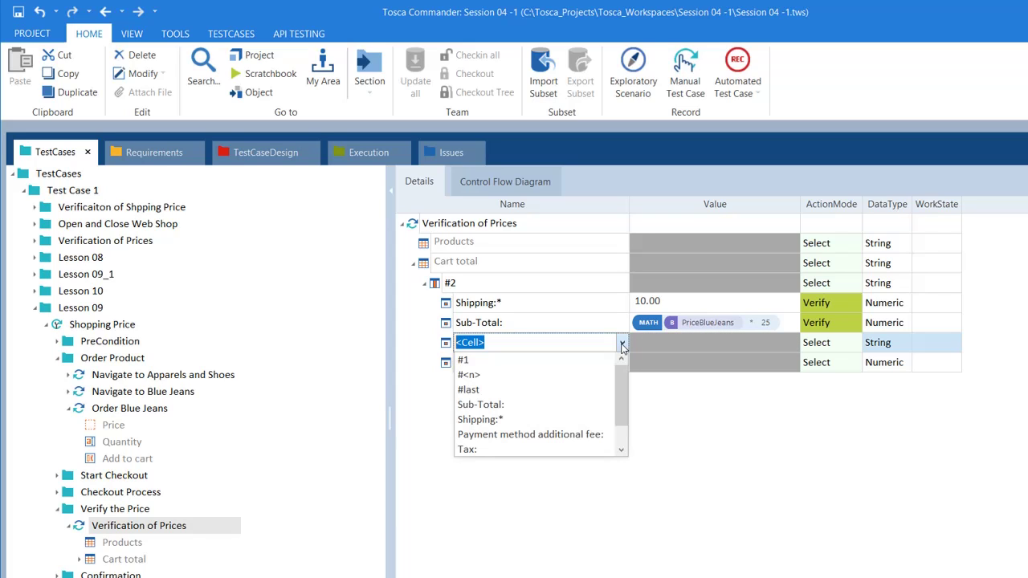
click(514, 406)
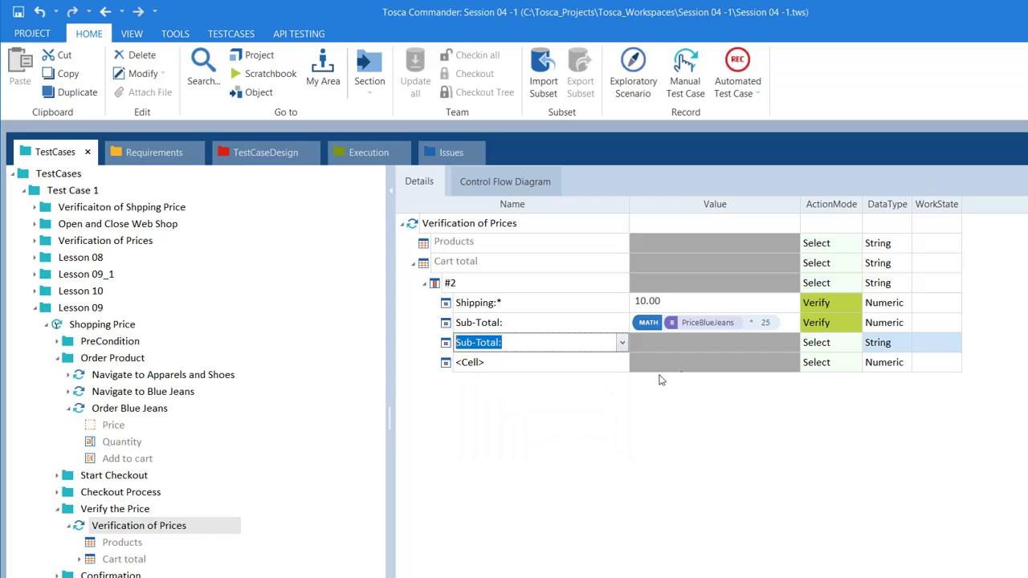
click(681, 345)
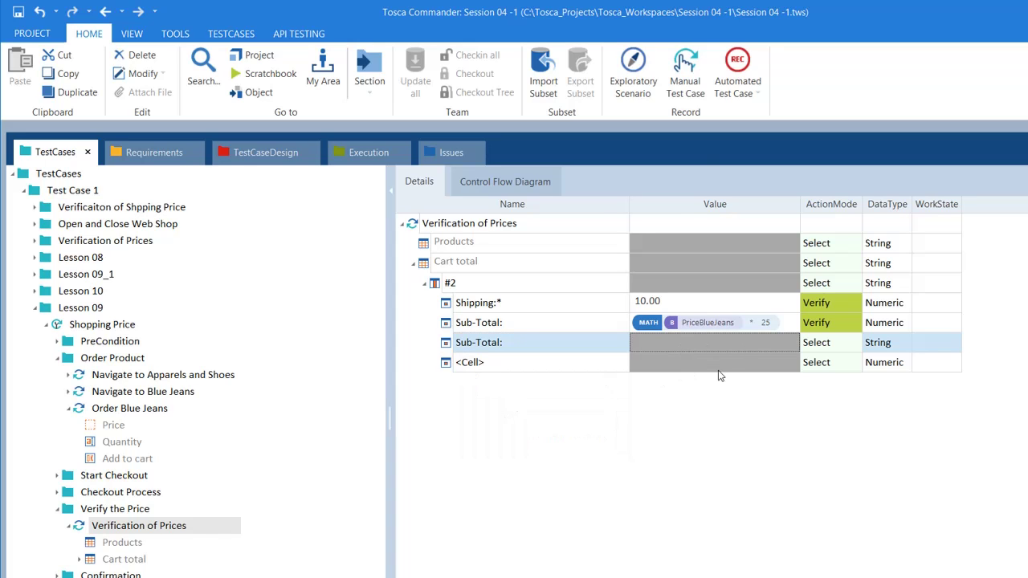
Compare the checkout page's order totals with the MATH notes, then return to Tosca
key(alt+Tab)
key(alt+Tab)
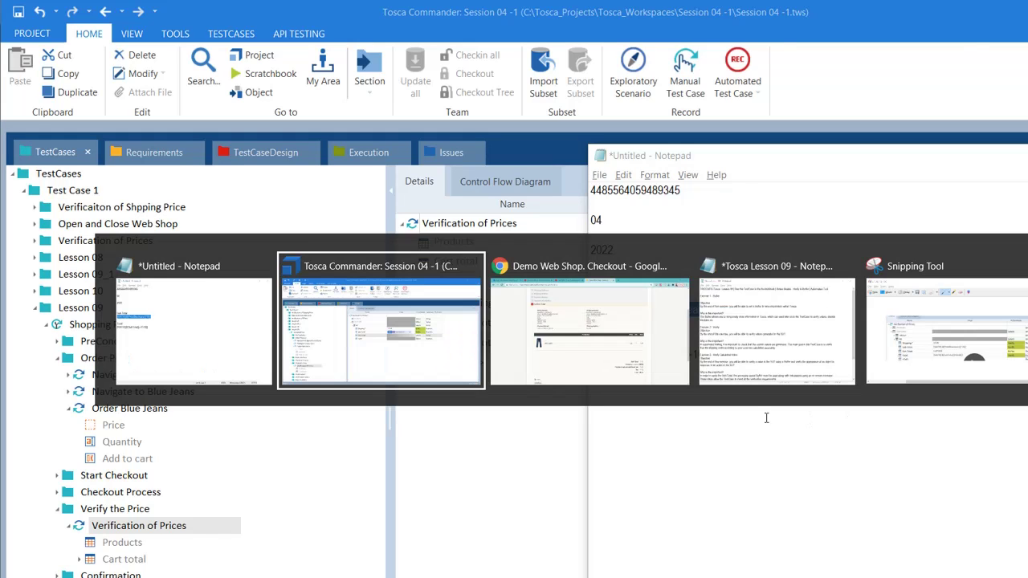
key(alt+Tab)
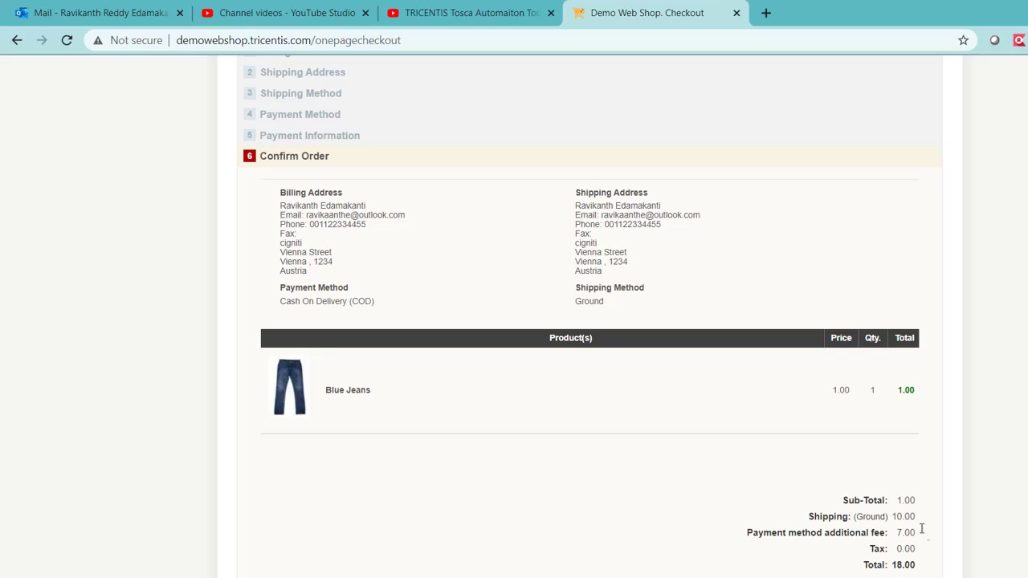
drag(919, 506, 902, 503)
key(alt+Tab)
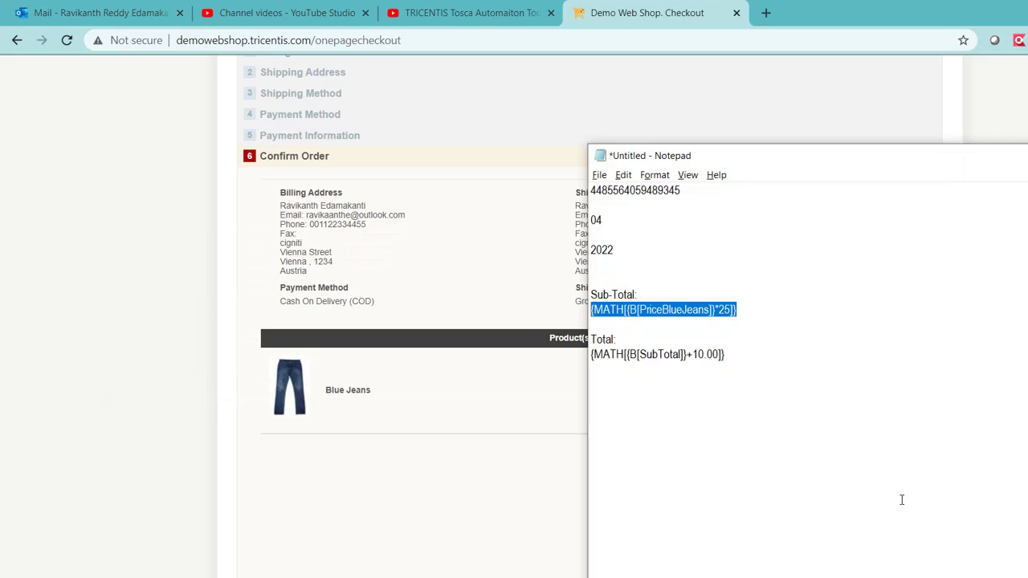
key(alt+Tab)
key(alt+Tab)
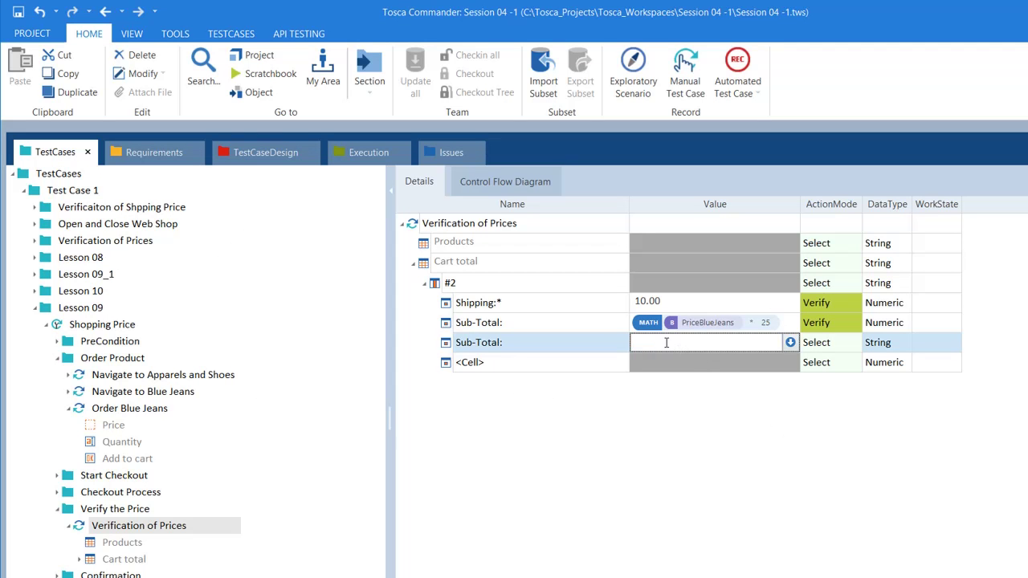
Enter SubTotal as the value of the second Sub-Total: row
click(620, 347)
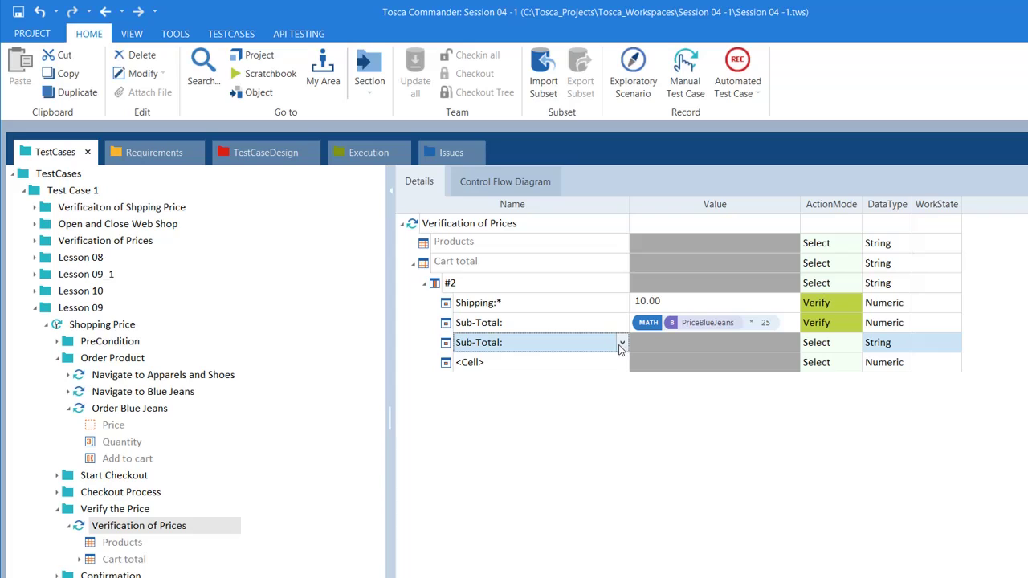
click(620, 346)
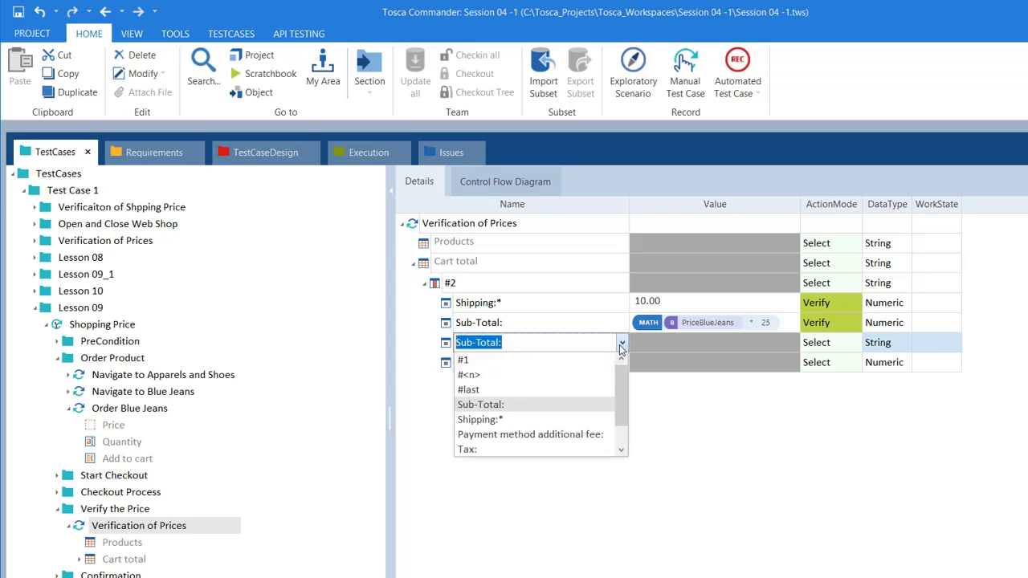
click(488, 412)
click(680, 343)
click(680, 343)
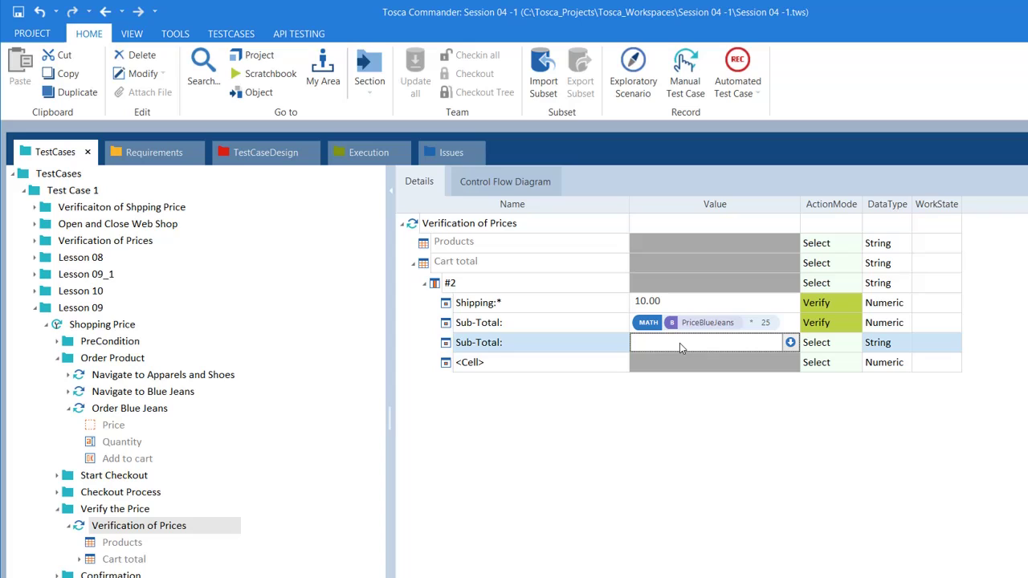
text(SubTotal)
key(Return)
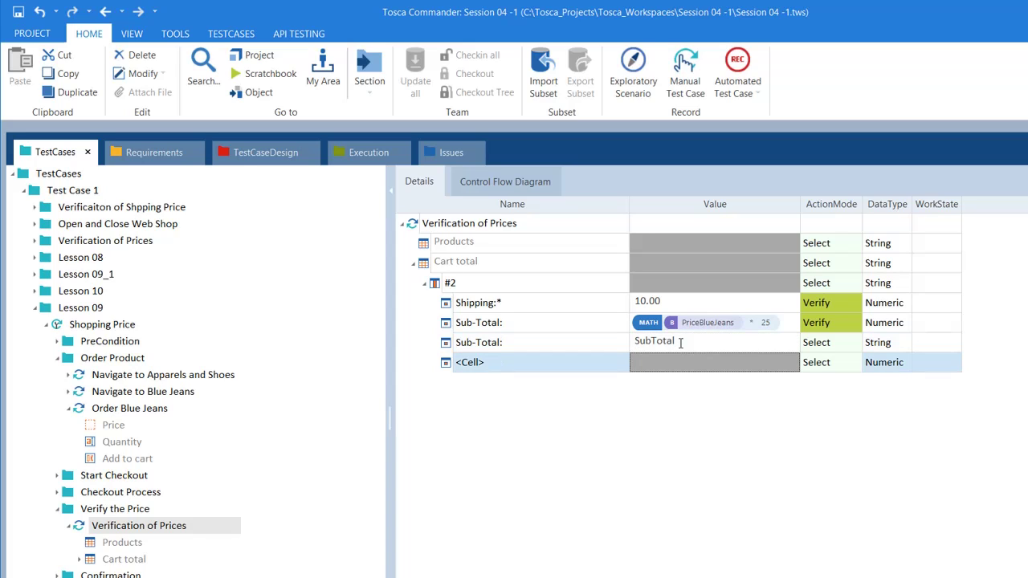
Set that Sub-Total: row's ActionMode to Buffer
click(681, 342)
click(842, 350)
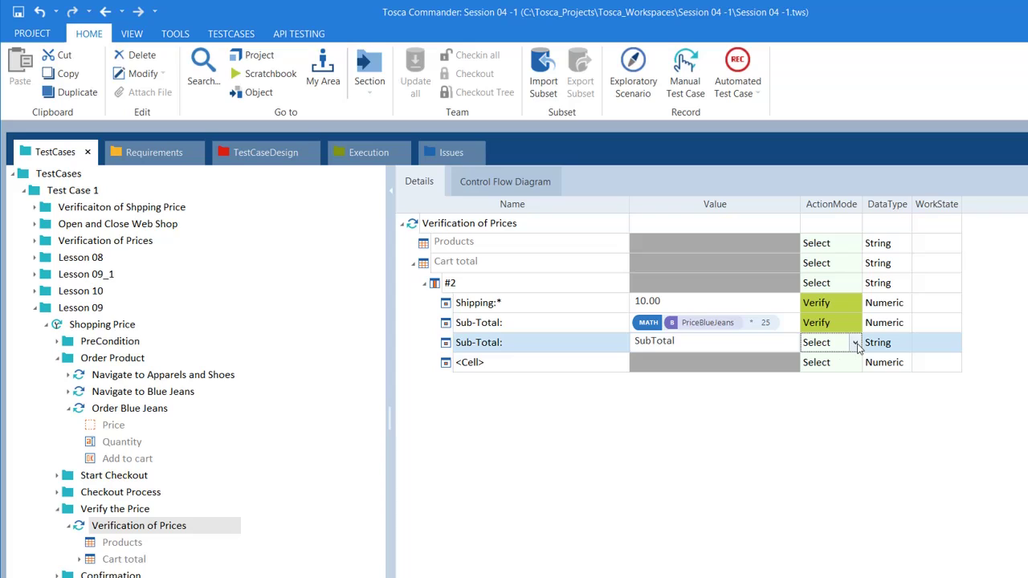
click(856, 344)
click(835, 391)
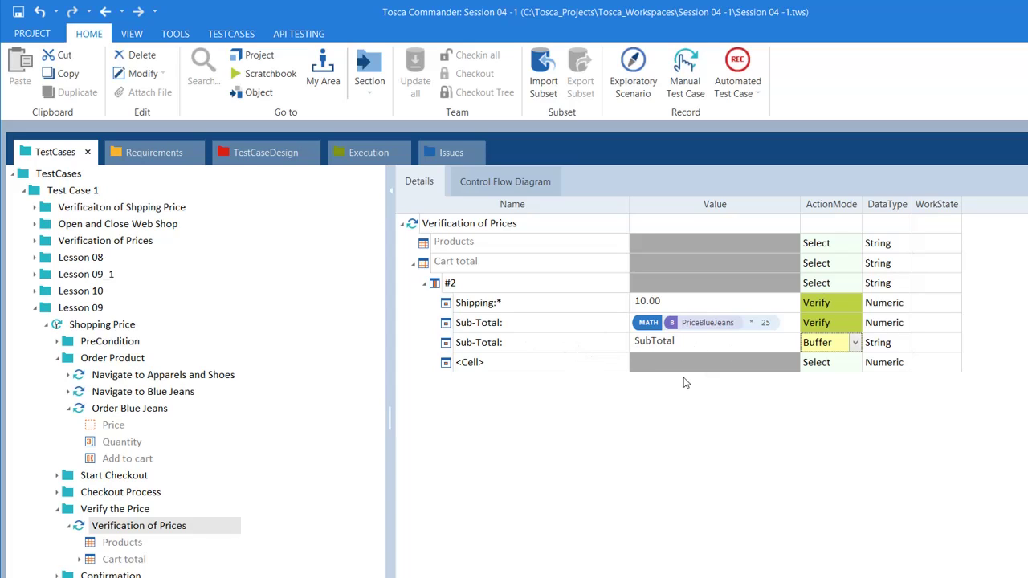
click(567, 369)
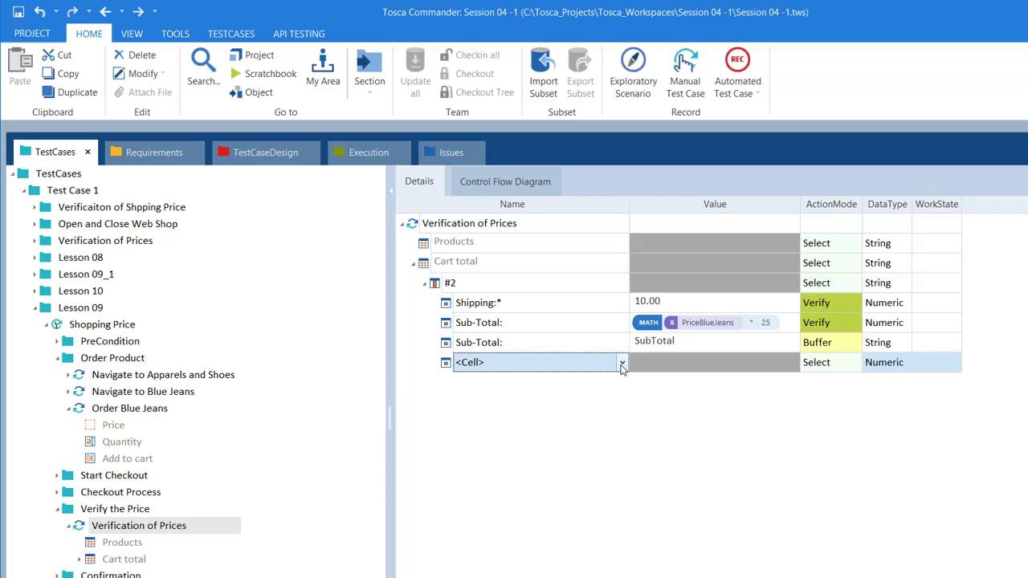
key(alt+Tab)
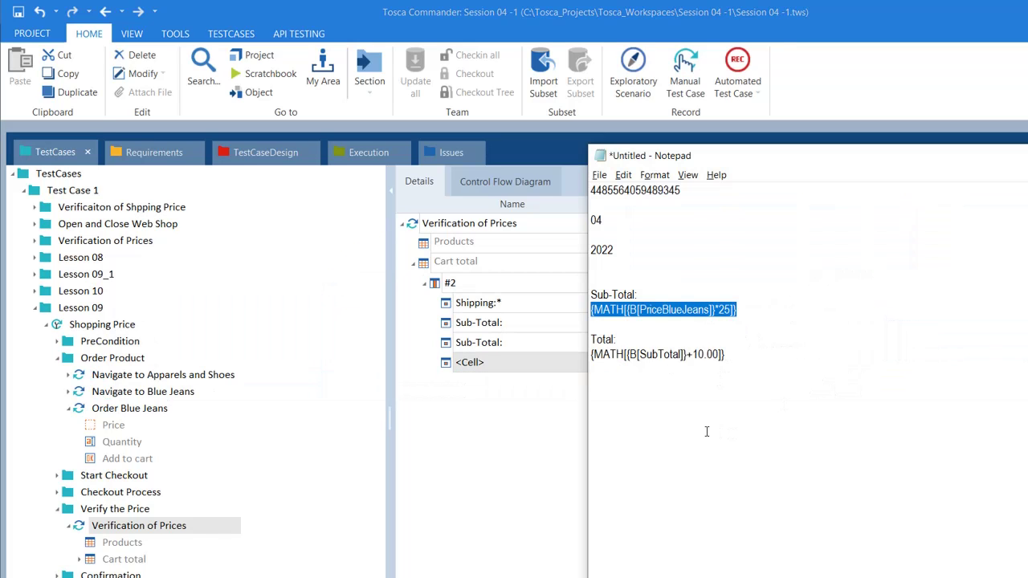
key(alt+Tab)
key(Tab)
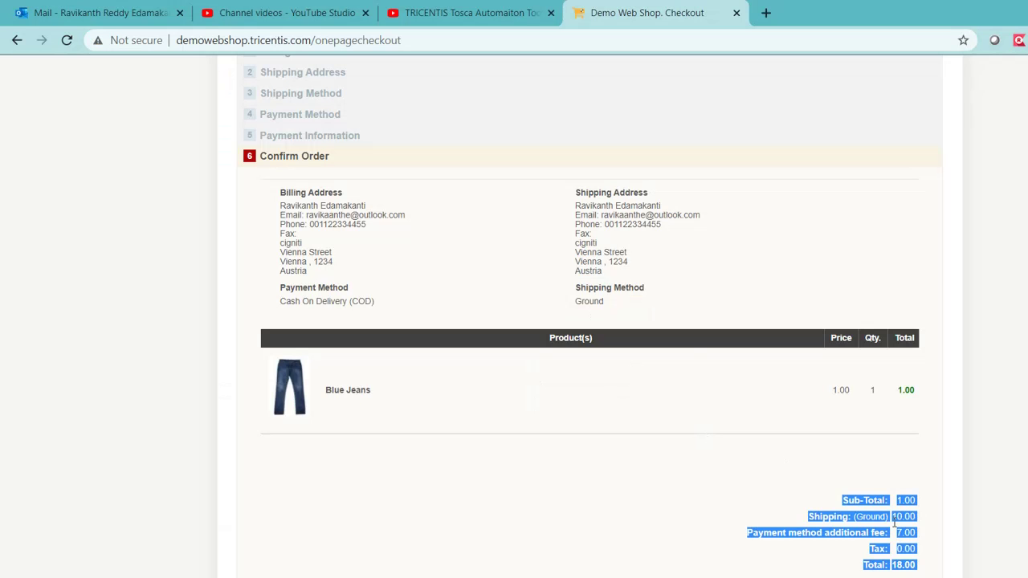
click(894, 522)
drag(926, 572, 873, 567)
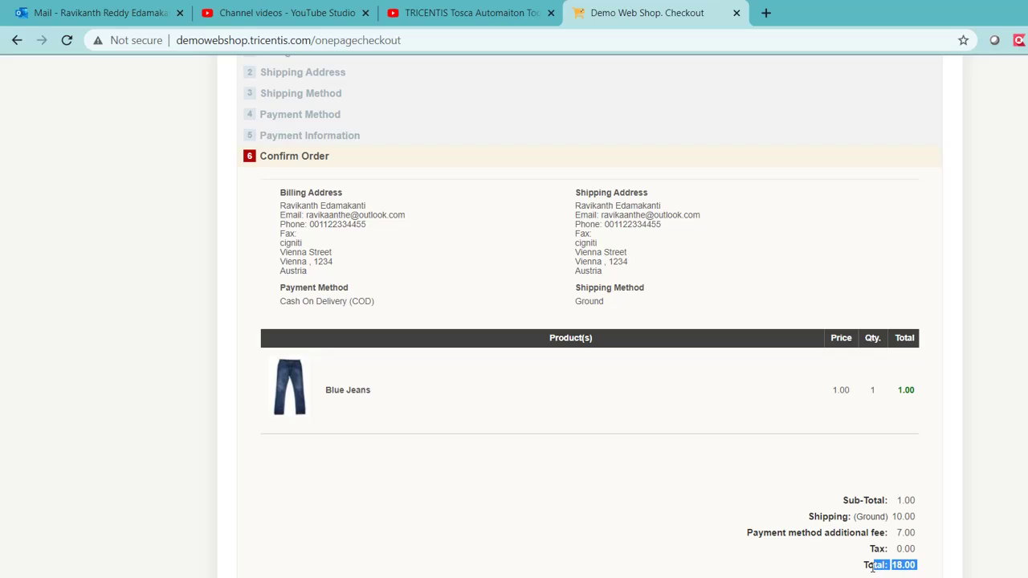
click(840, 570)
click(643, 555)
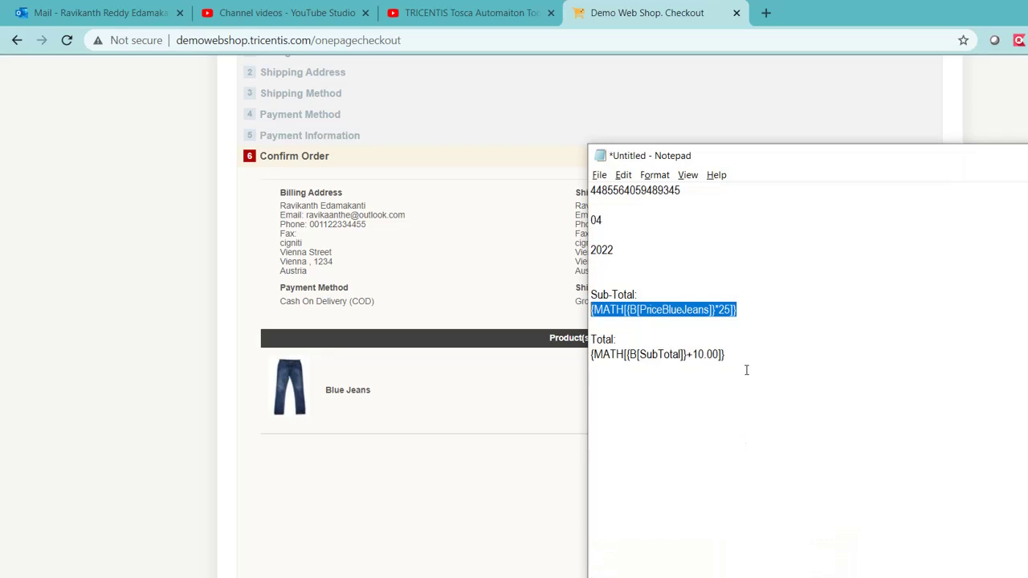
drag(725, 354, 591, 355)
key(ctrl+c)
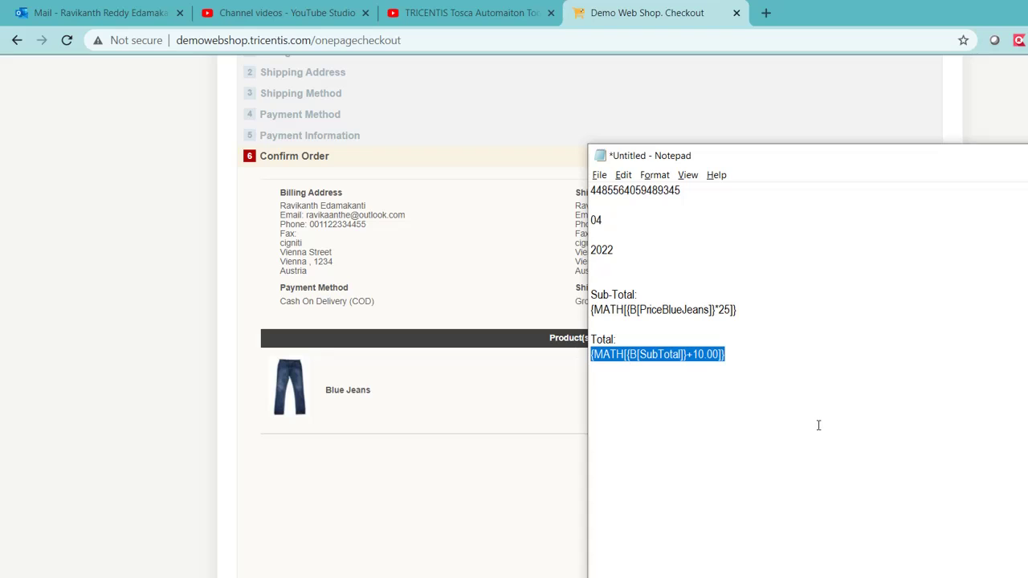
key(alt+Tab)
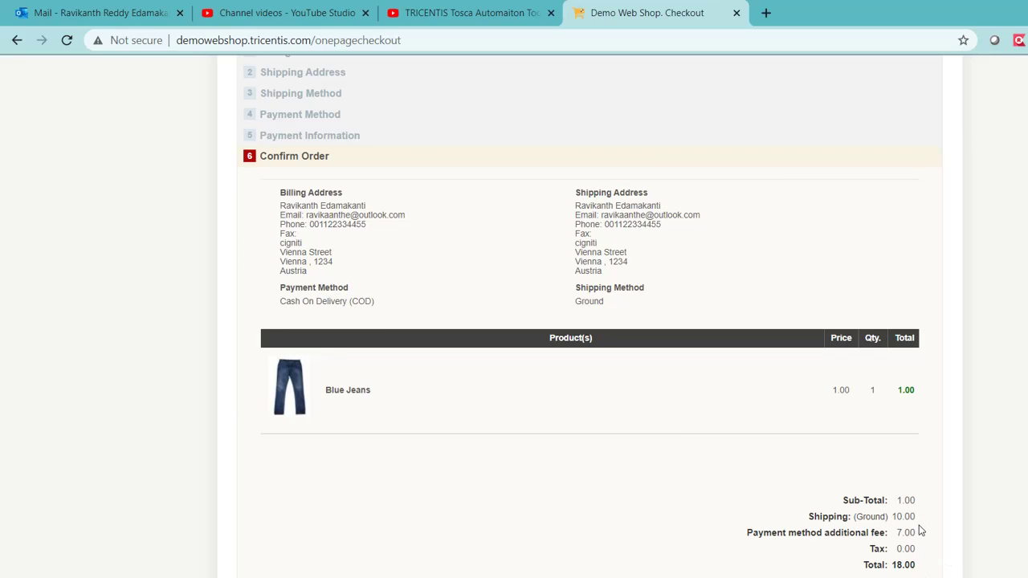
drag(917, 569, 892, 504)
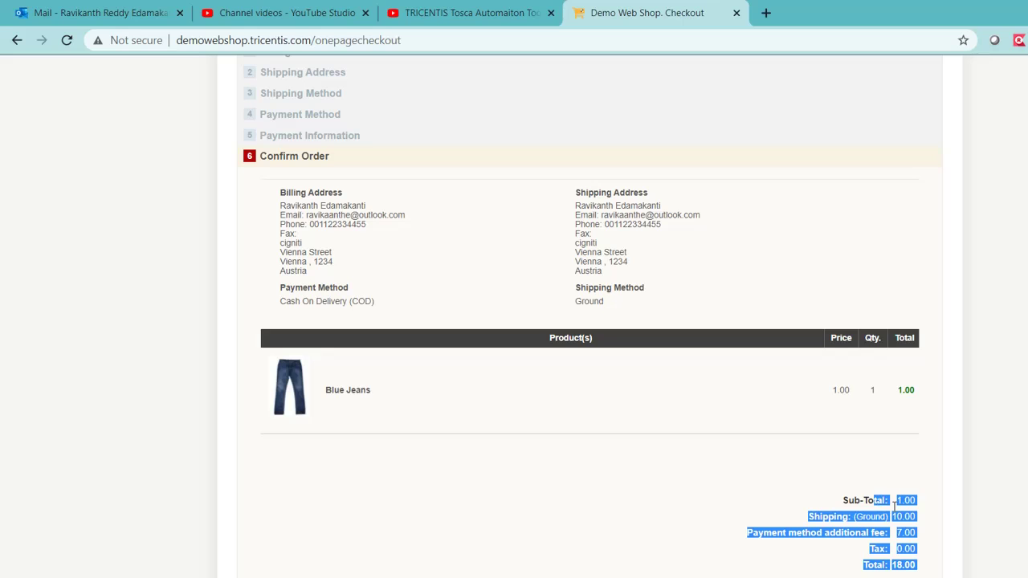
click(903, 512)
double_click(906, 499)
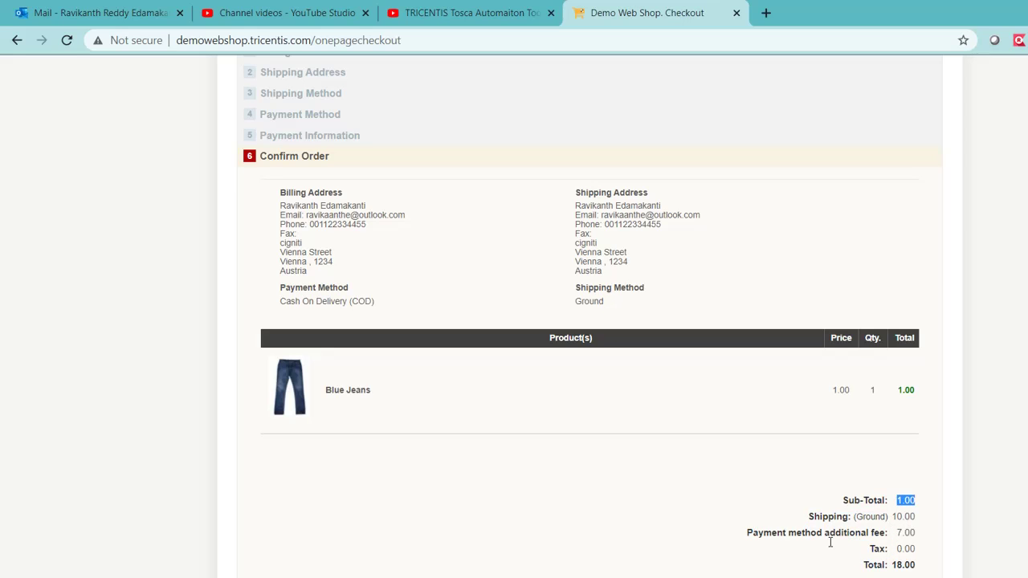
mouse_move(764, 572)
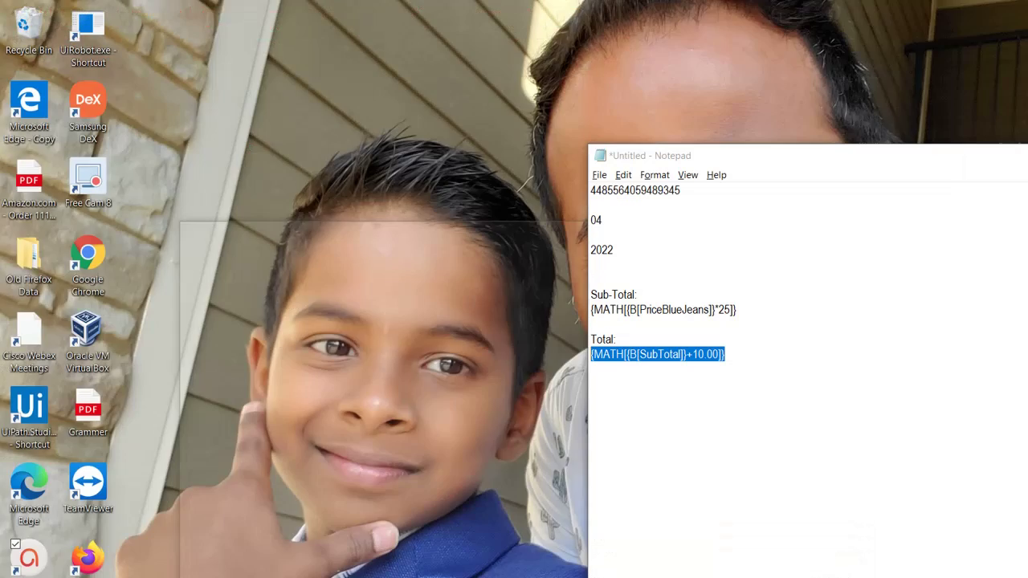
click(670, 554)
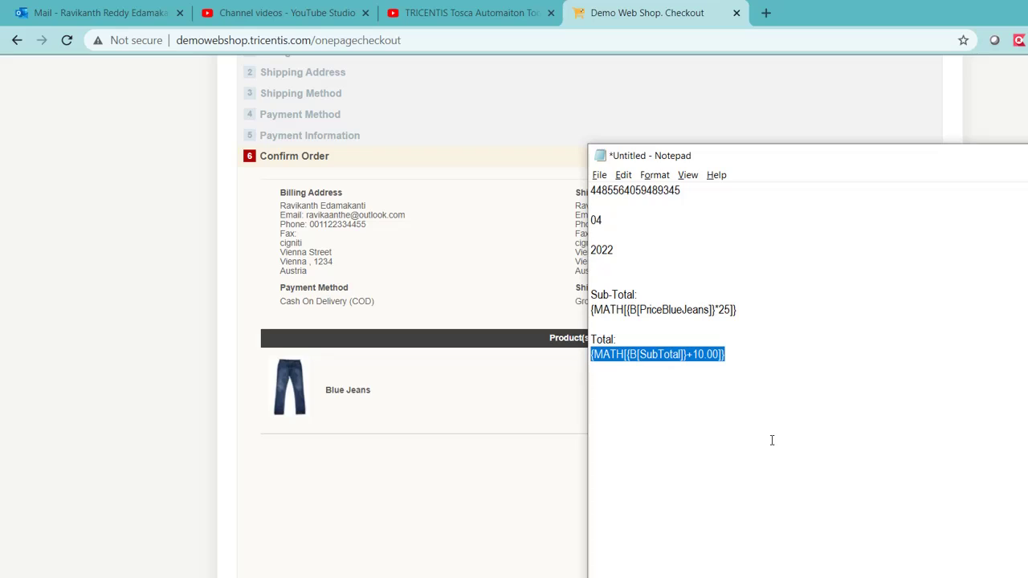
key(alt+Tab)
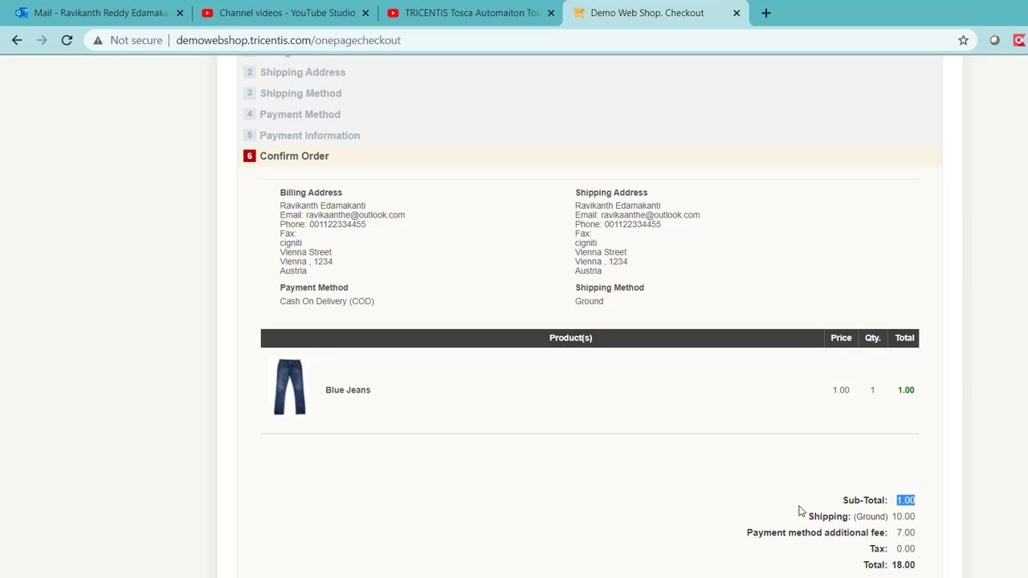
key(alt+Tab)
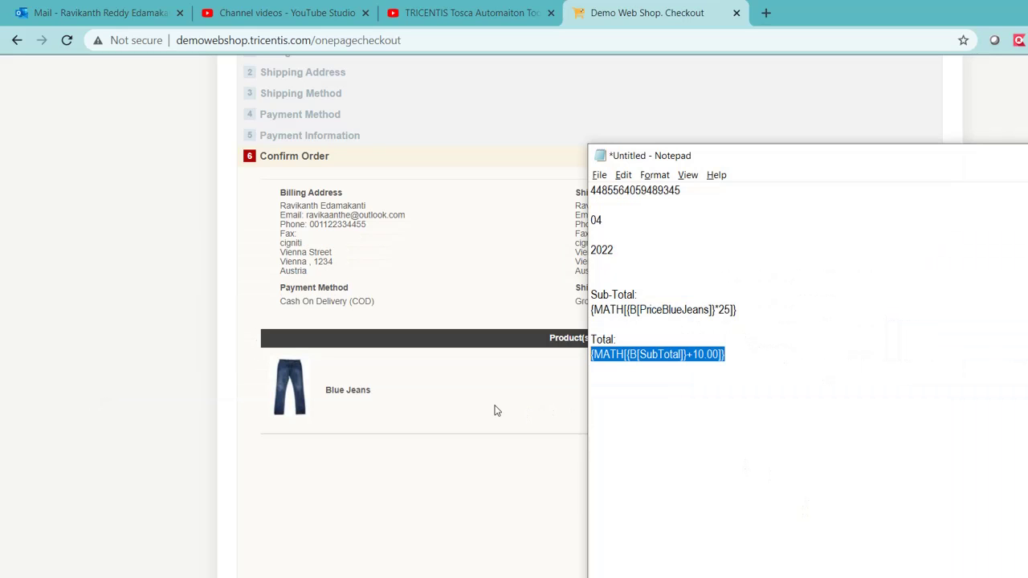
click(496, 410)
key(alt+Tab)
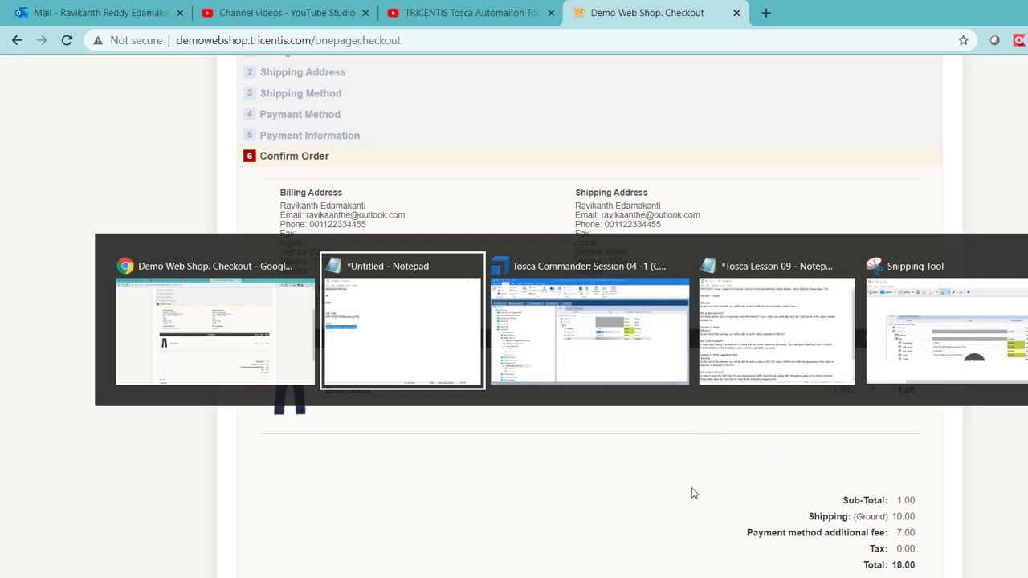
key(Tab)
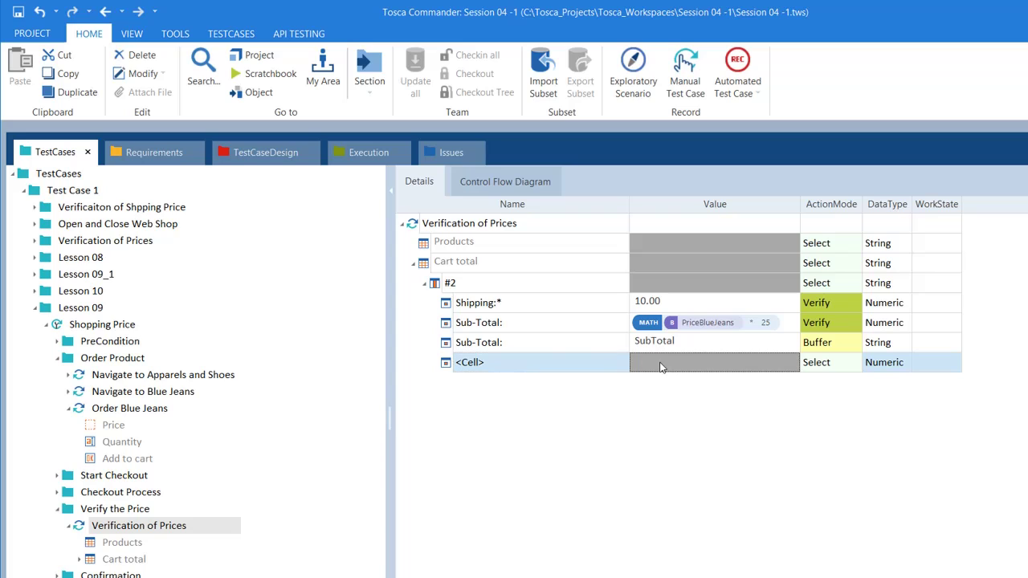
Add a Total: row with value {MATH[{B[SubTotal]}+10.00]} and ActionMode Verify
click(619, 365)
click(622, 362)
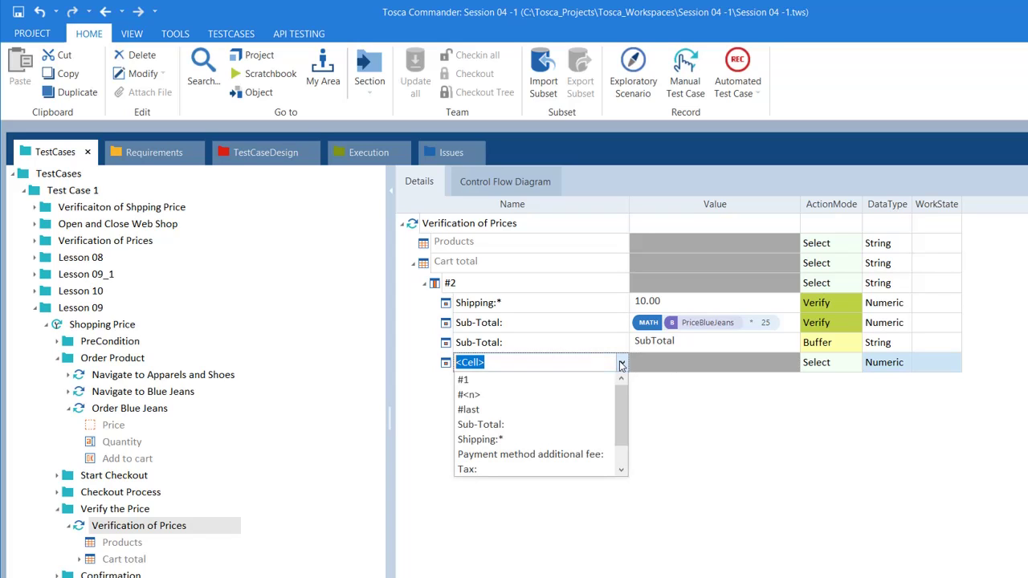
scroll(621, 400, down, 1)
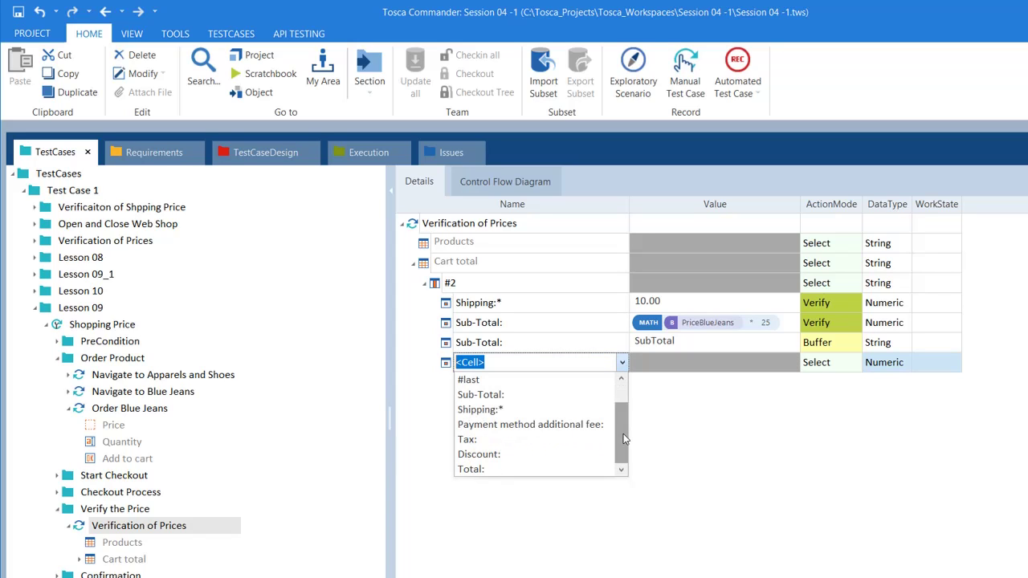
click(487, 470)
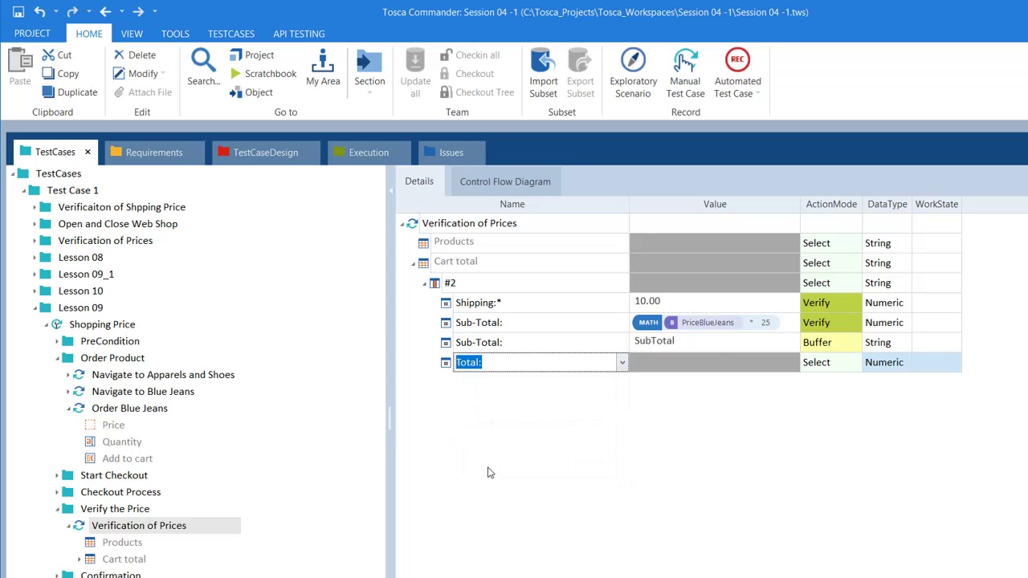
click(661, 366)
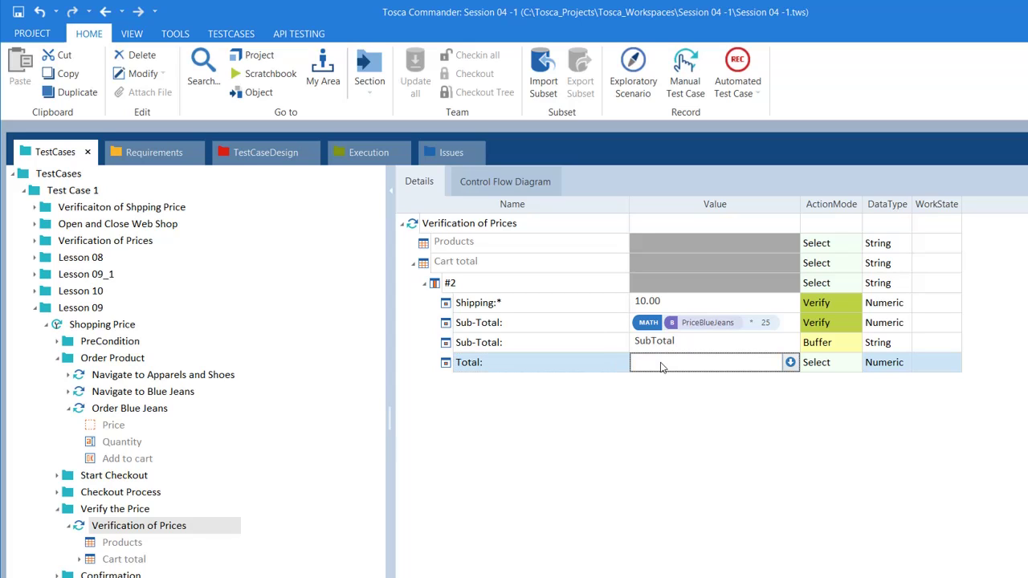
key(ctrl+v)
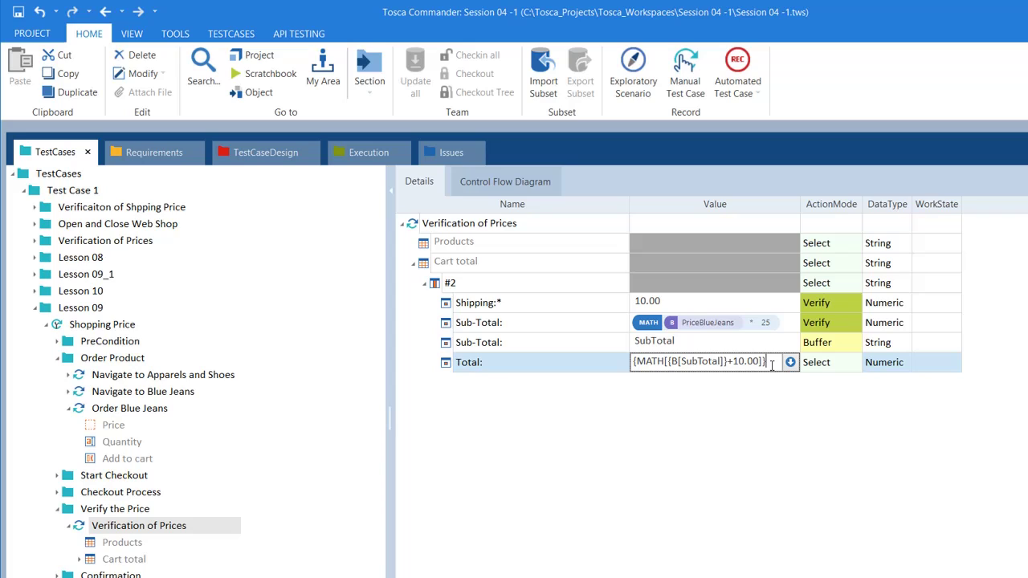
click(612, 367)
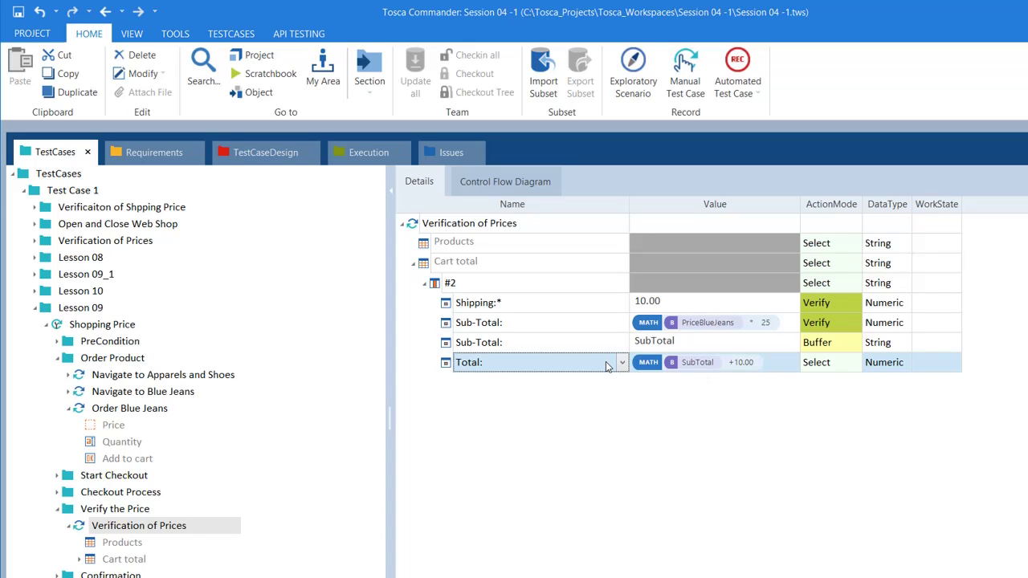
click(839, 364)
click(854, 363)
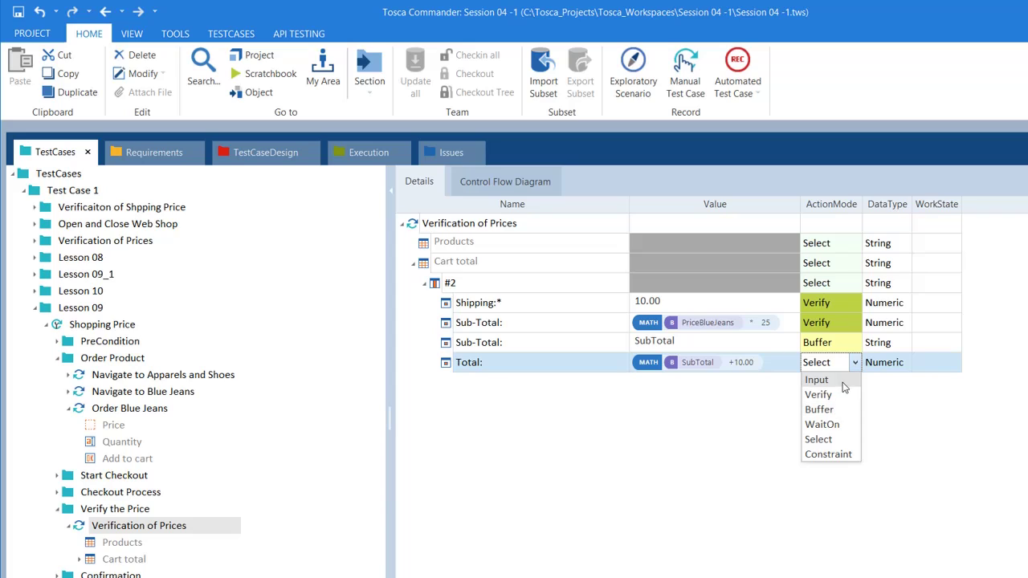
click(819, 394)
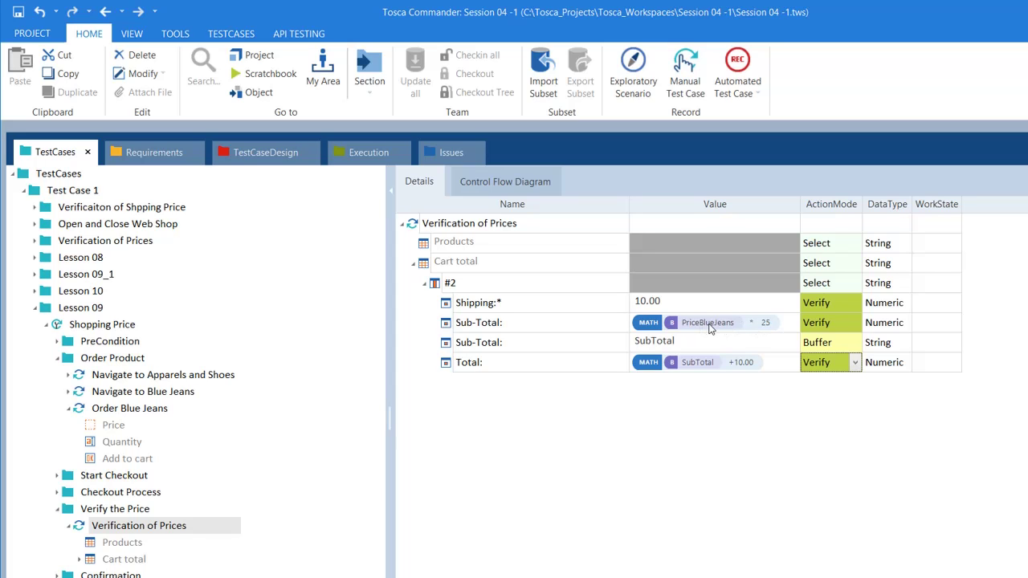
Recheck the Sub-Total buffer and the unchanged Total formula, then show the Confirmation folder
click(599, 344)
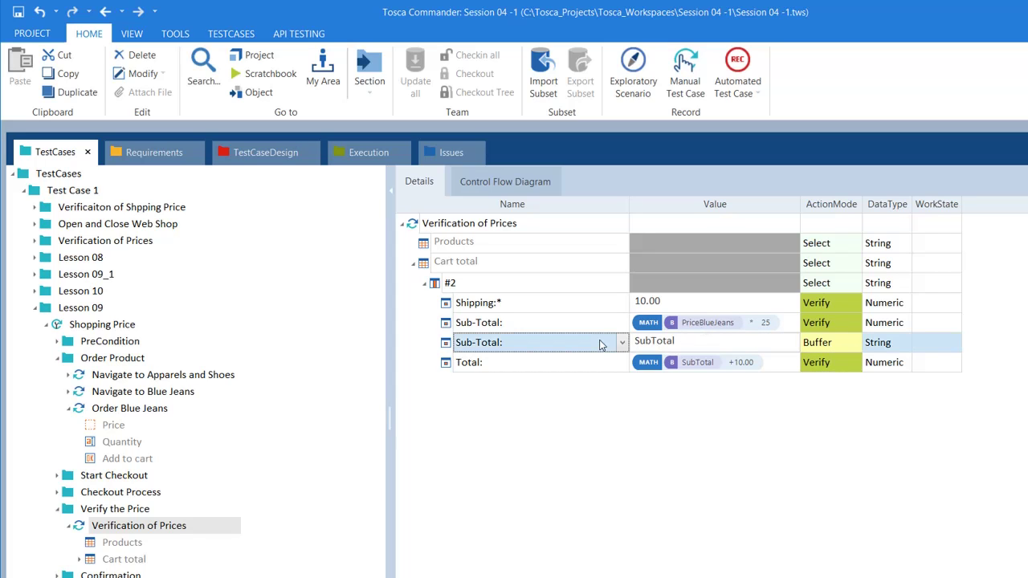
key(alt+Tab)
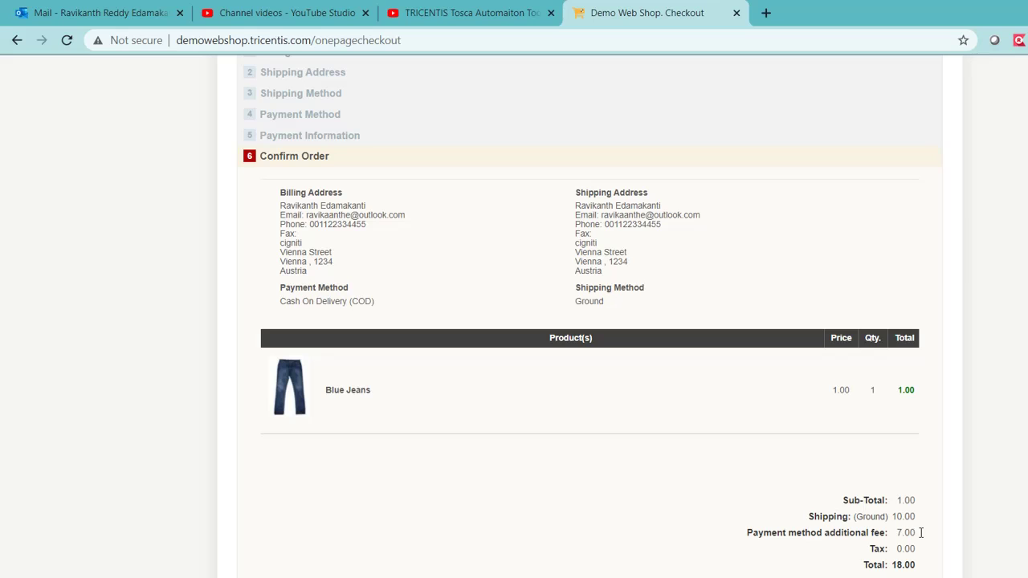
key(alt+Tab)
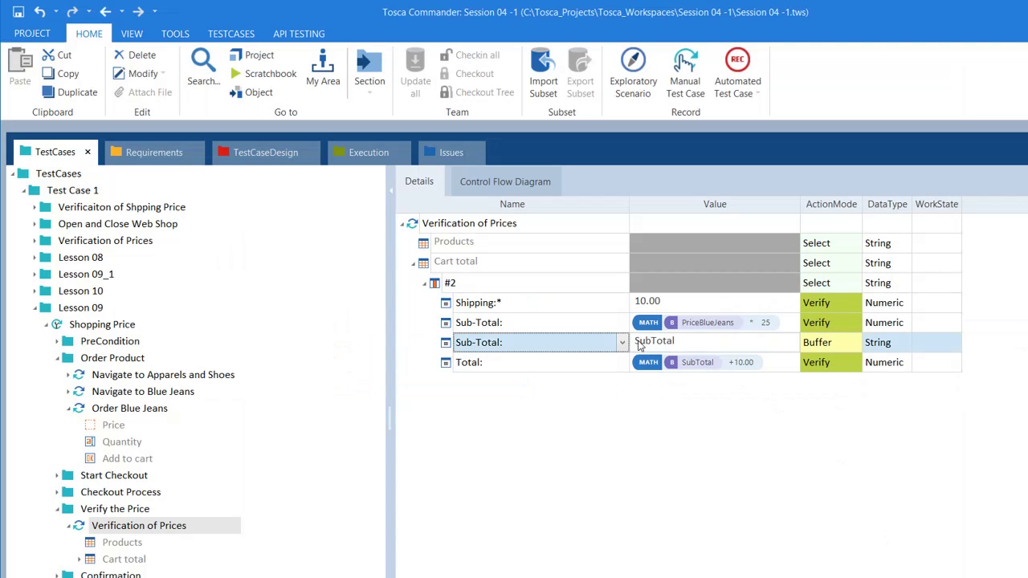
click(843, 350)
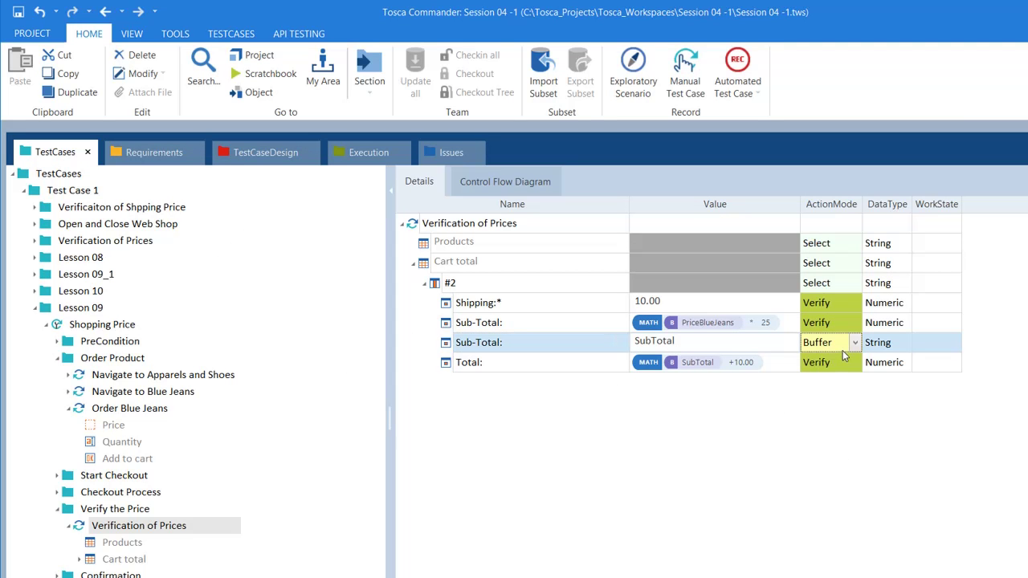
click(565, 368)
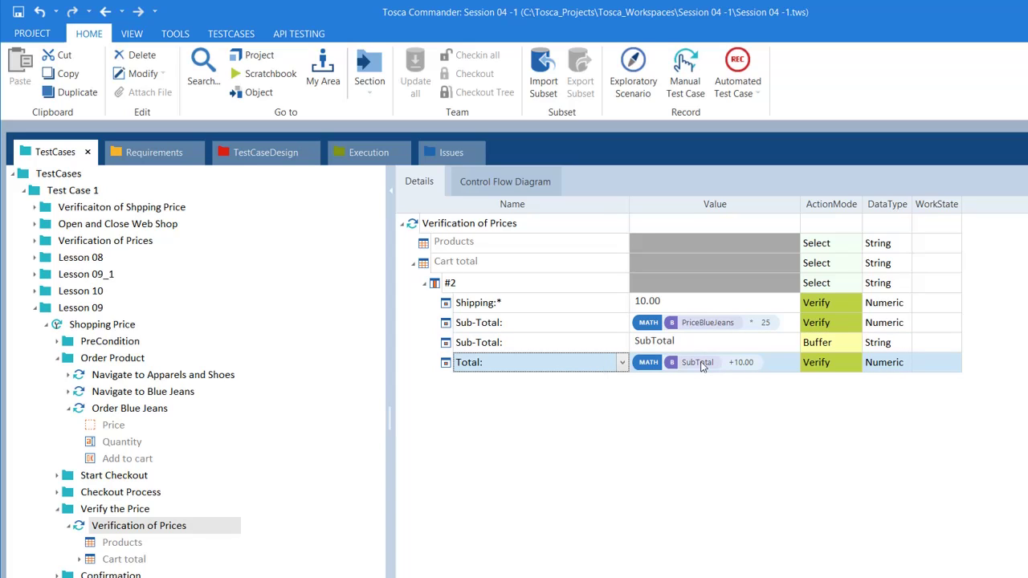
click(651, 344)
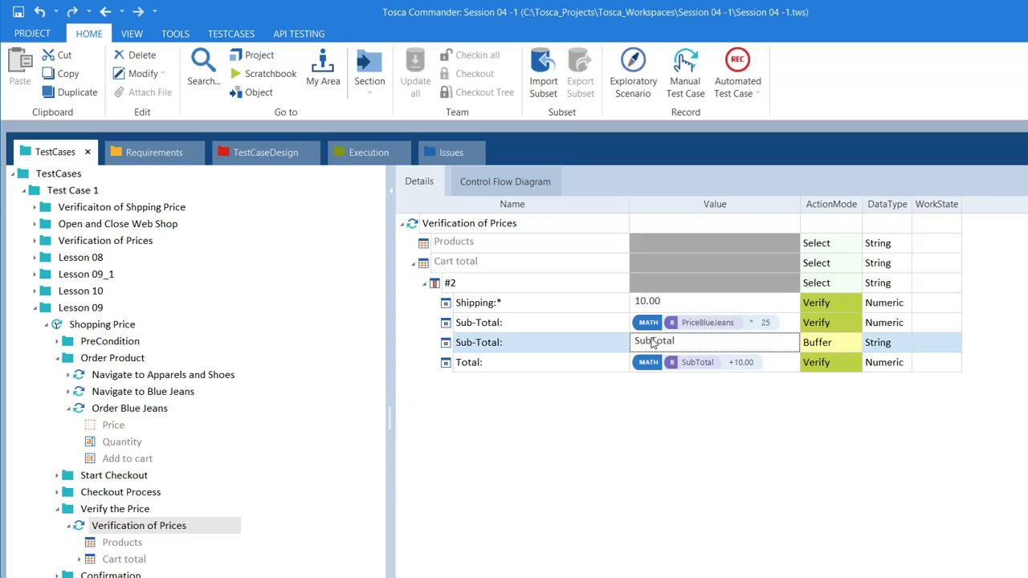
click(706, 367)
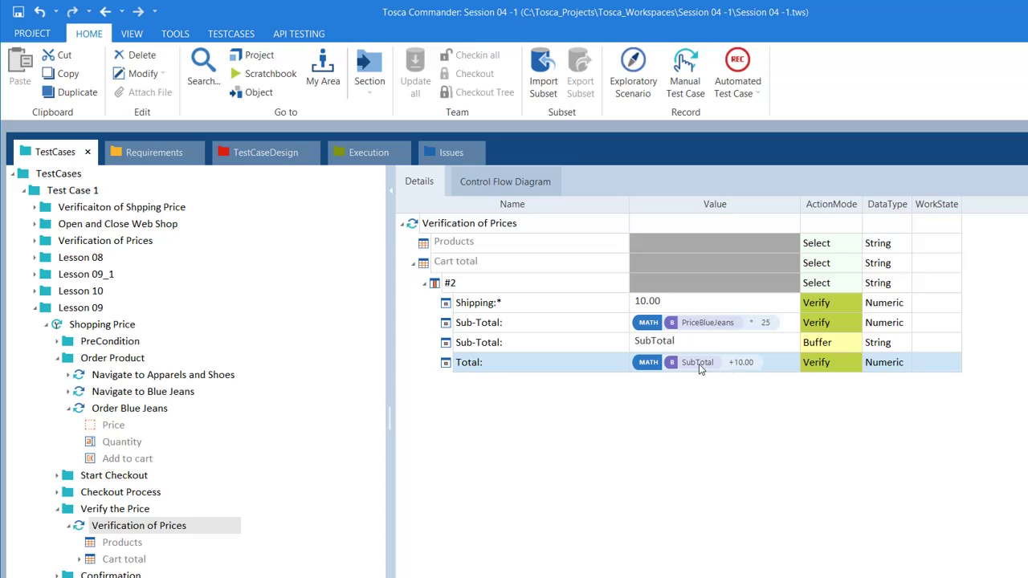
click(699, 364)
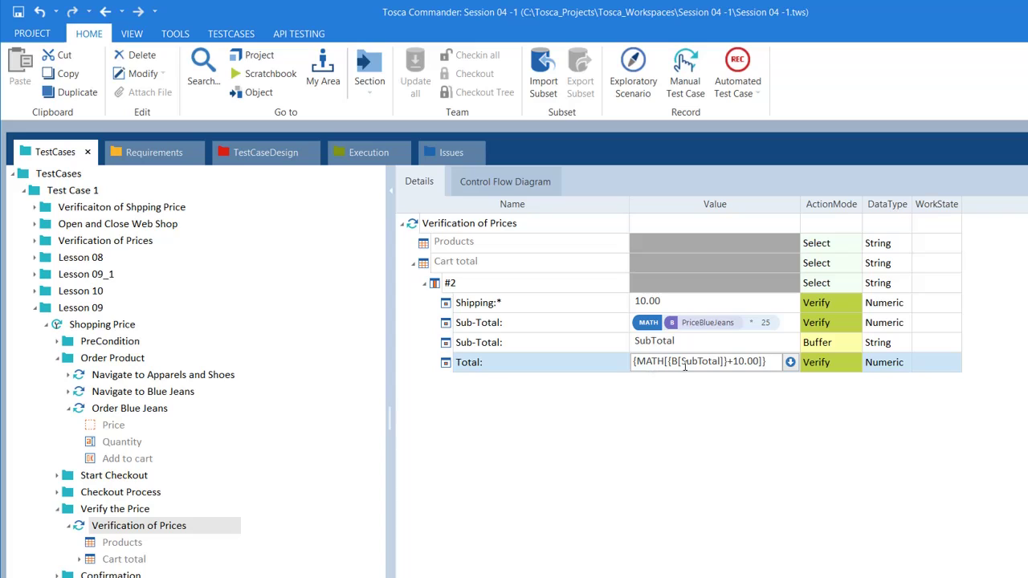
click(670, 408)
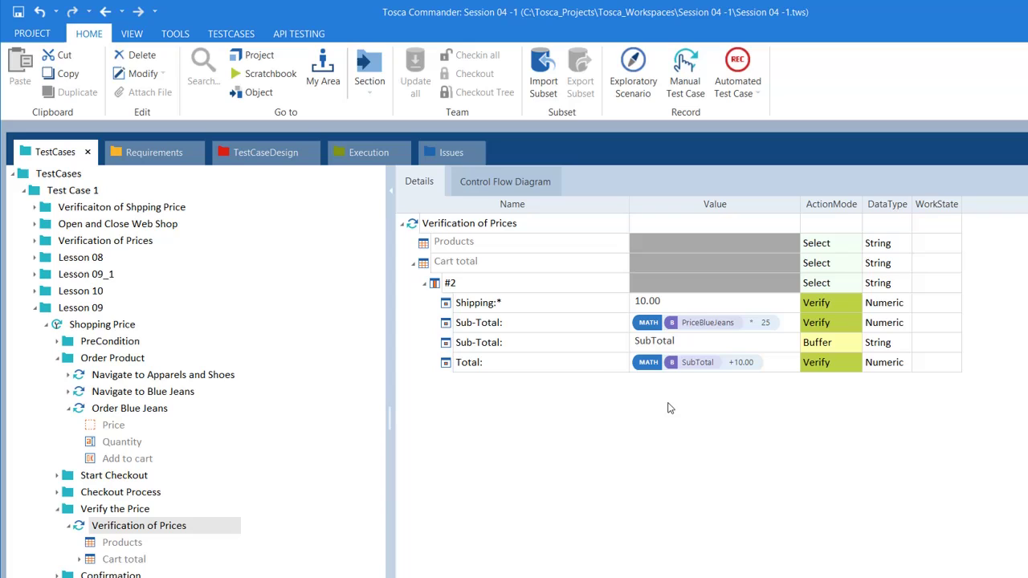
click(583, 362)
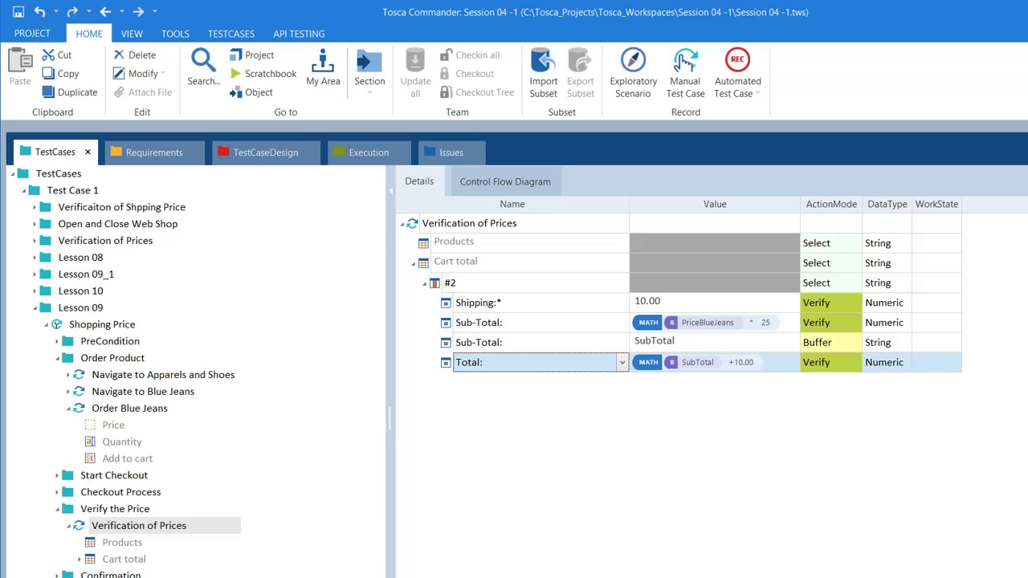
click(74, 576)
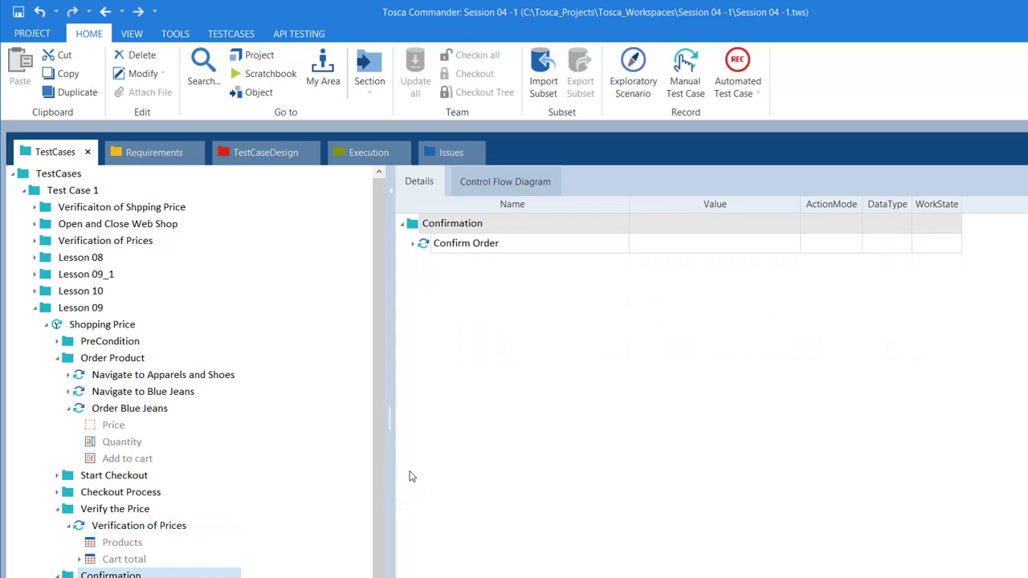
Expand Confirm Order and the Verification Sucess folder's Verify Order Success step
click(413, 244)
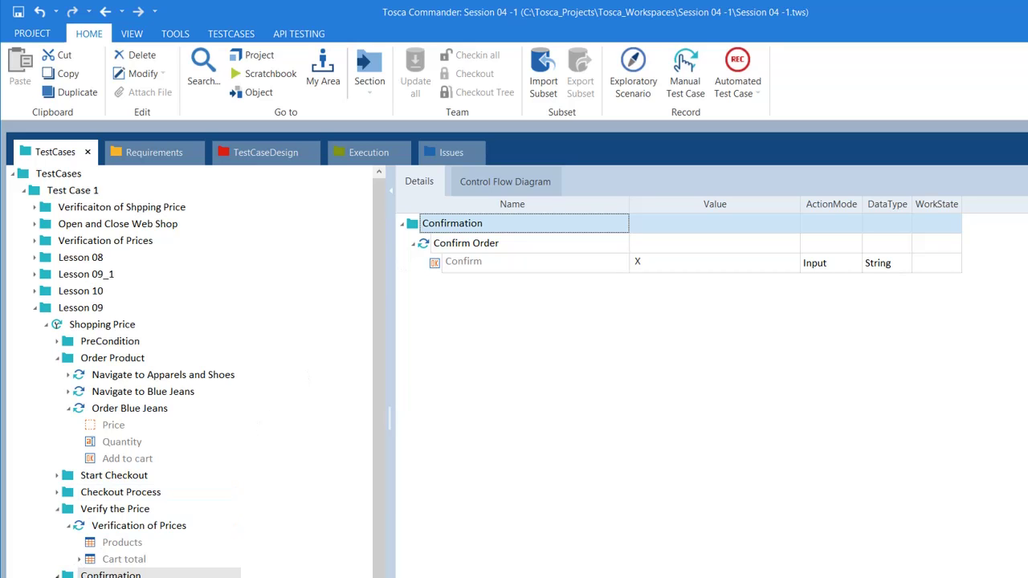
click(112, 575)
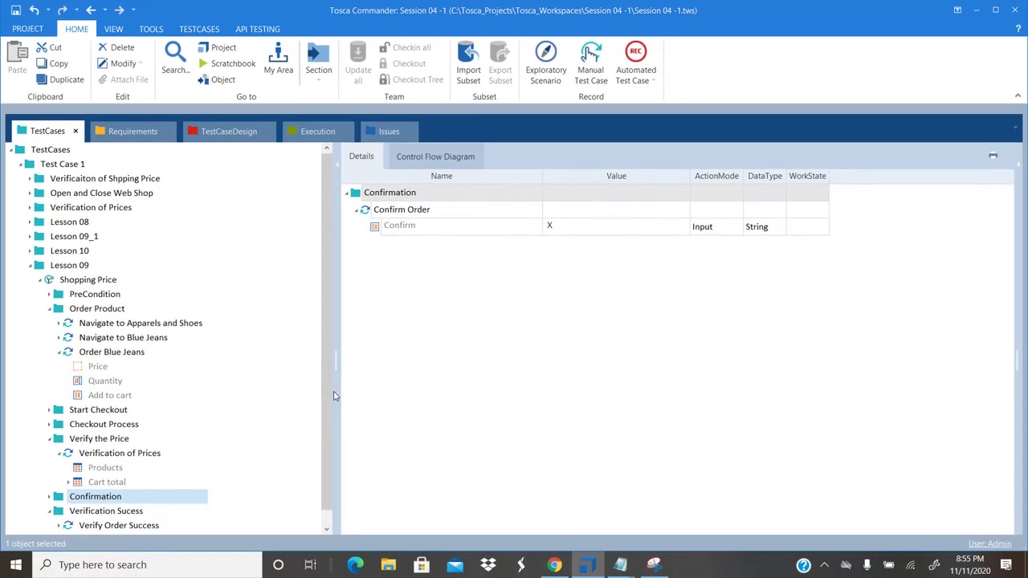
scroll(329, 392, down, 1)
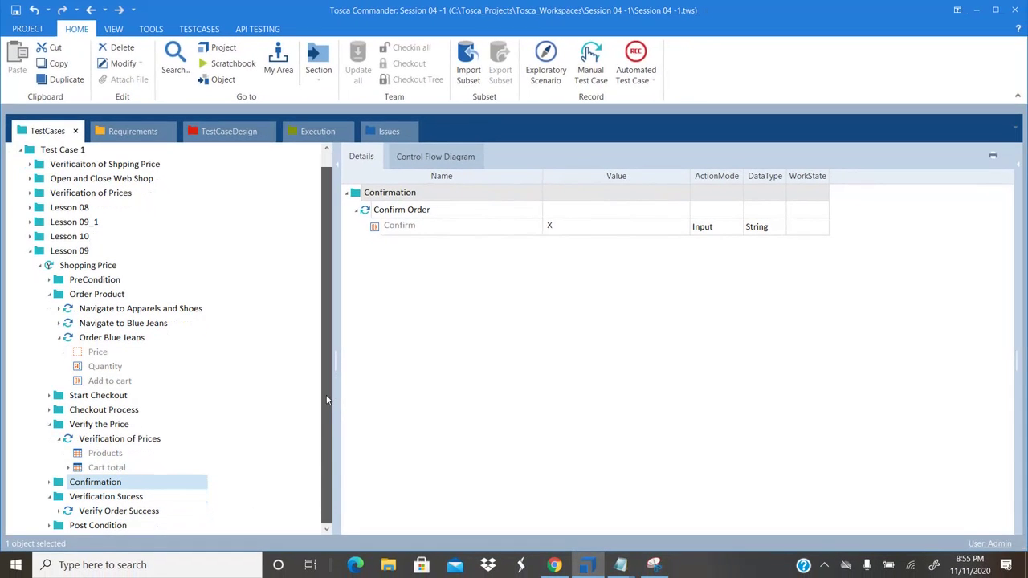
click(80, 498)
click(358, 210)
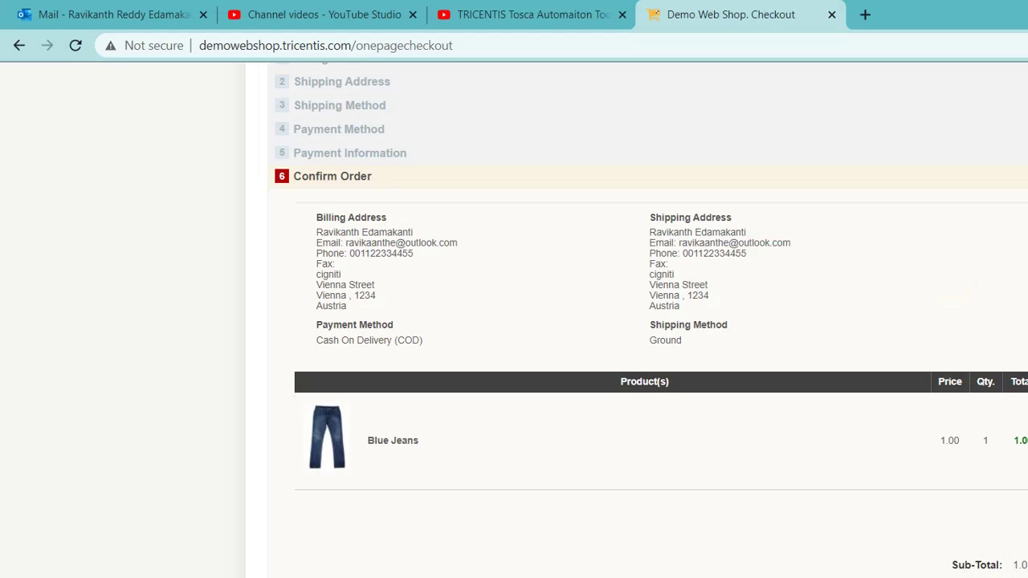
scroll(643, 322, down, 3)
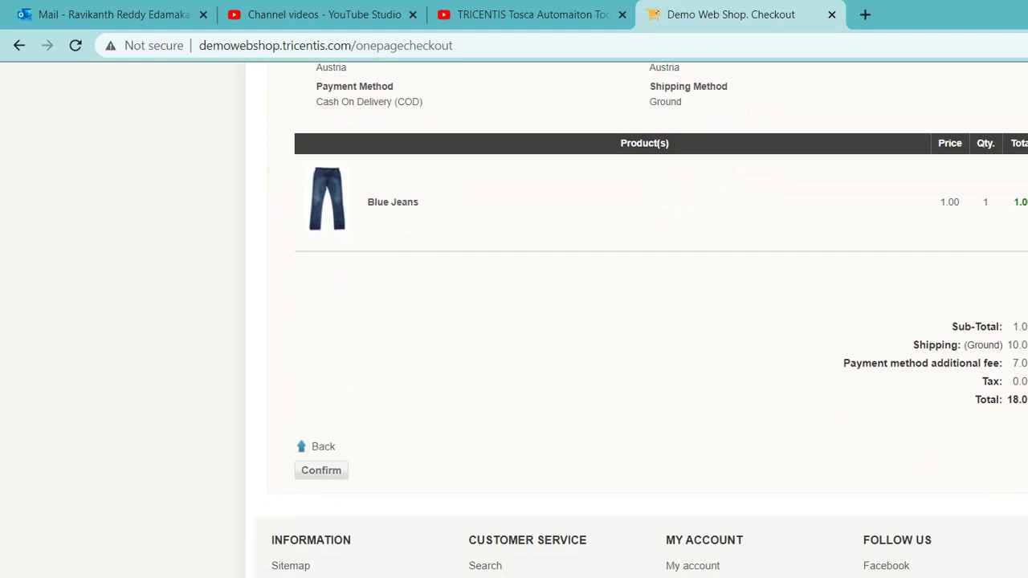
scroll(642, 321, down, 1)
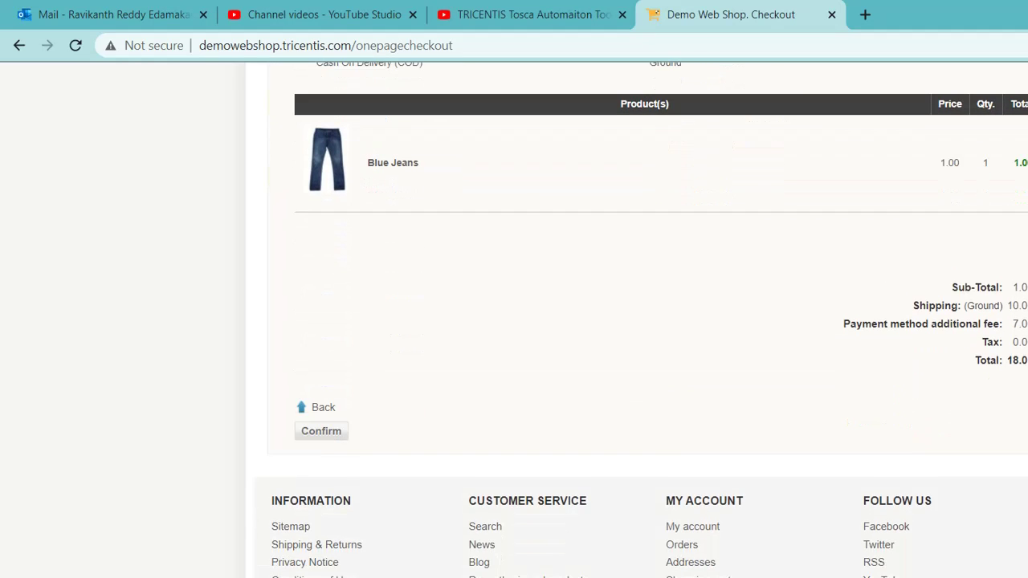
Place the order in the web shop and select the Message Order successful row in Tosca
click(342, 438)
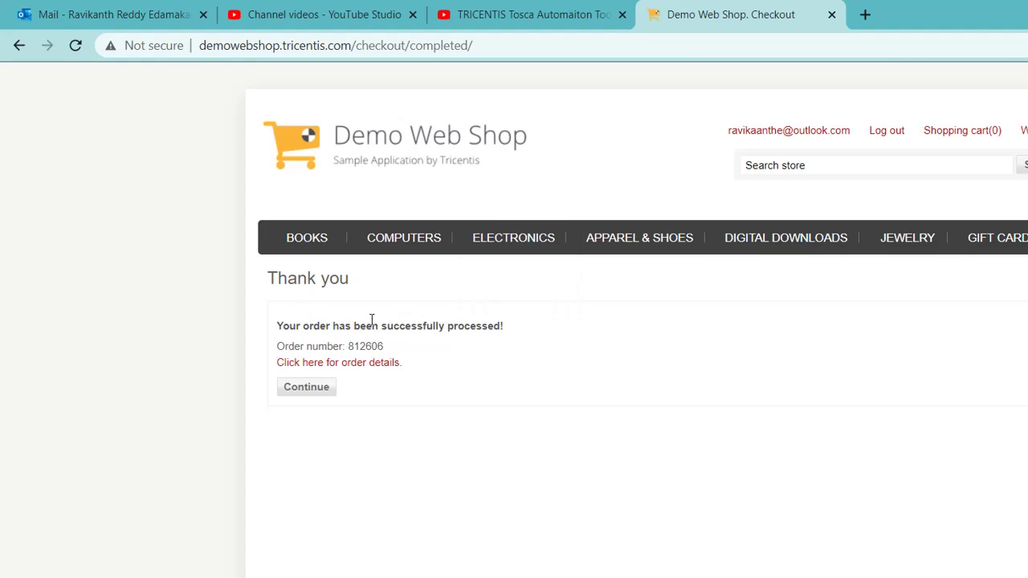
triple_click(370, 323)
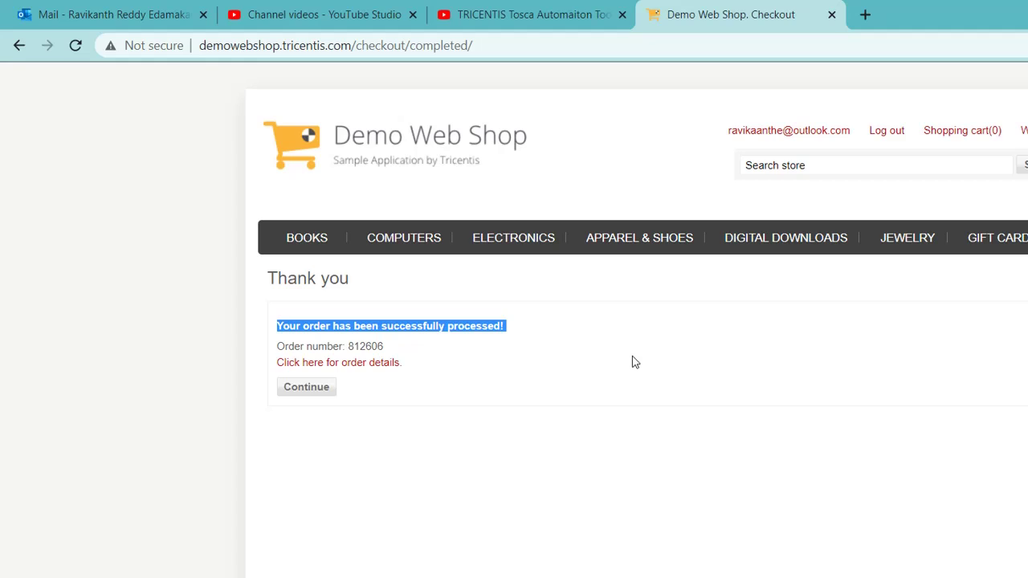
key(alt+Tab)
click(543, 297)
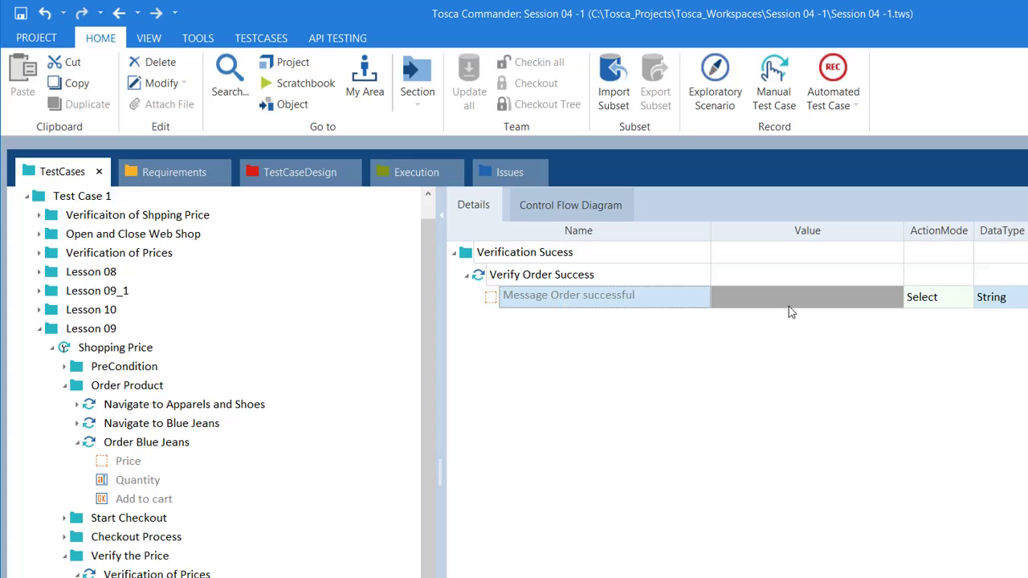
Set the Message Order successful value to True
click(876, 299)
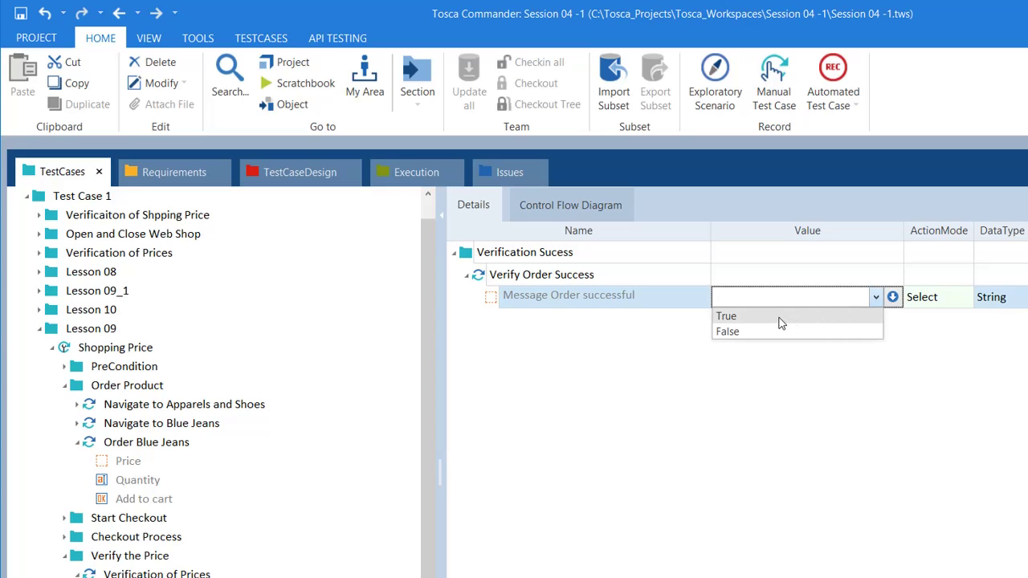
click(726, 317)
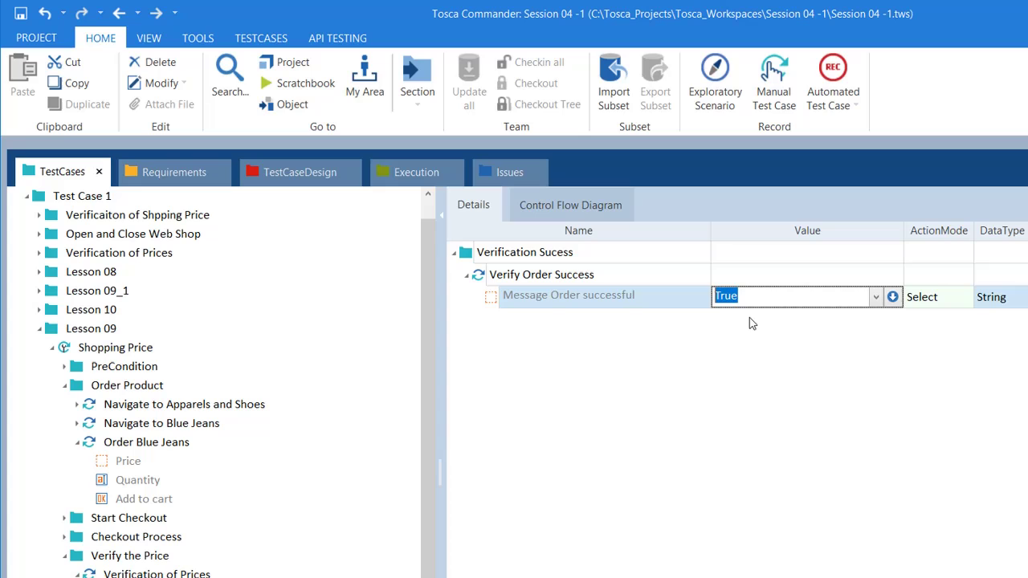
click(675, 352)
key(alt+Tab)
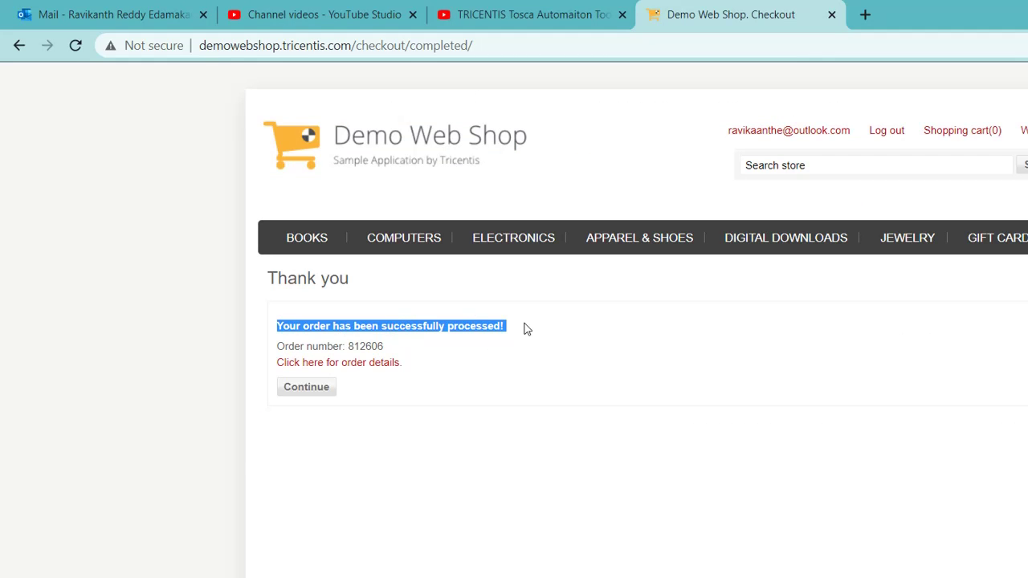
key(alt+Tab)
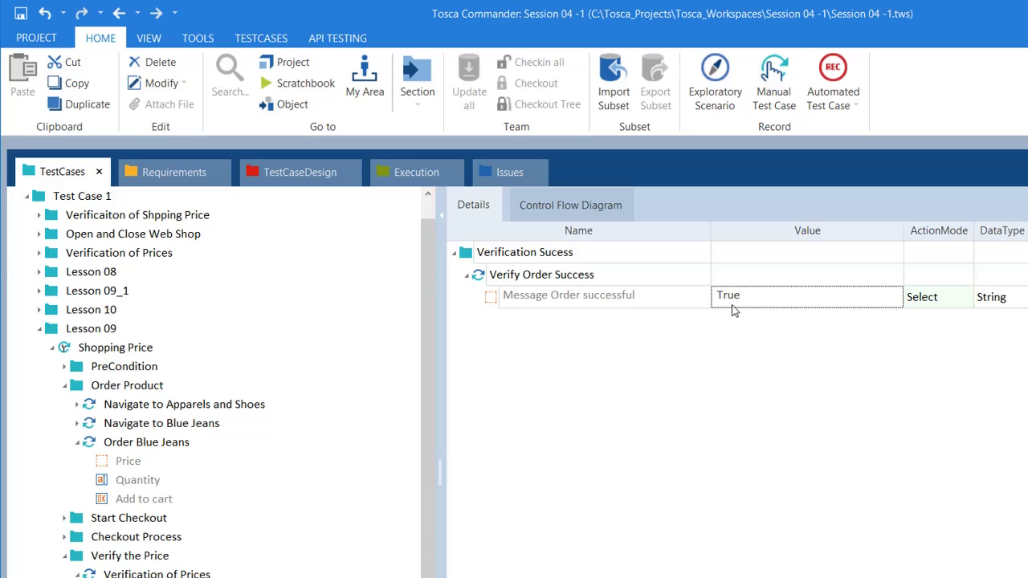
Set its ActionMode to Verify and collapse the Verify the Price folder
click(955, 303)
click(967, 298)
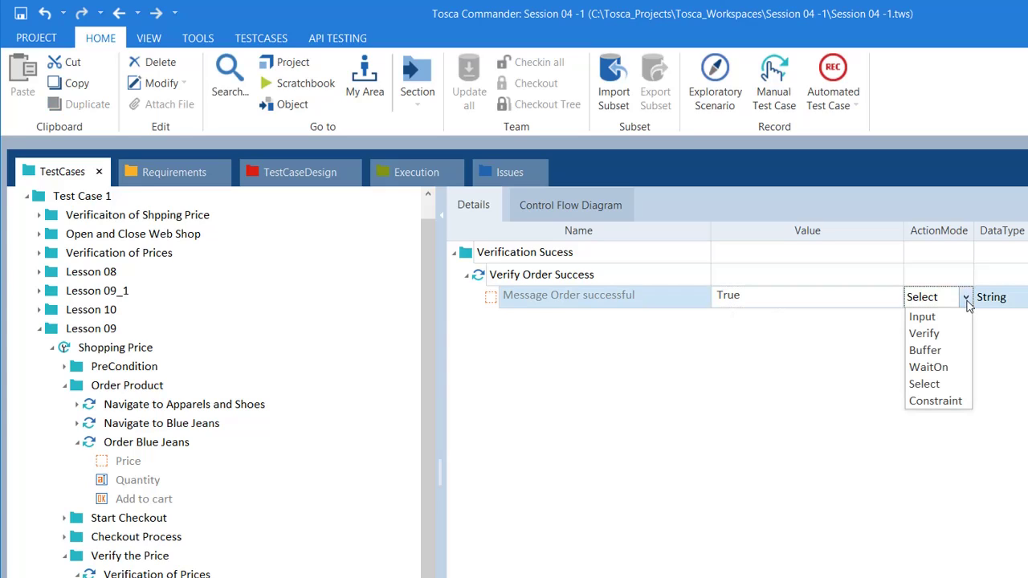
click(932, 334)
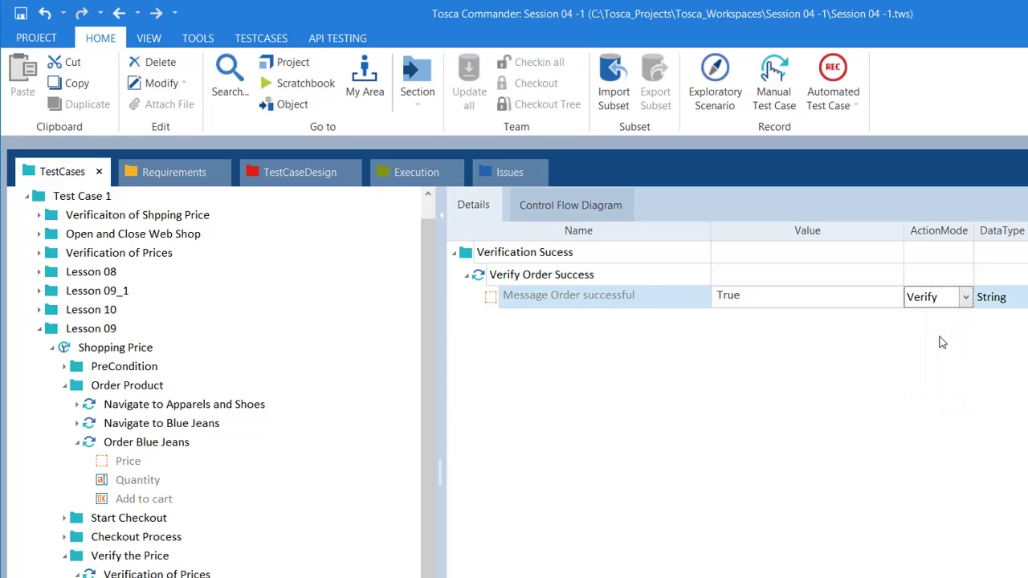
click(586, 312)
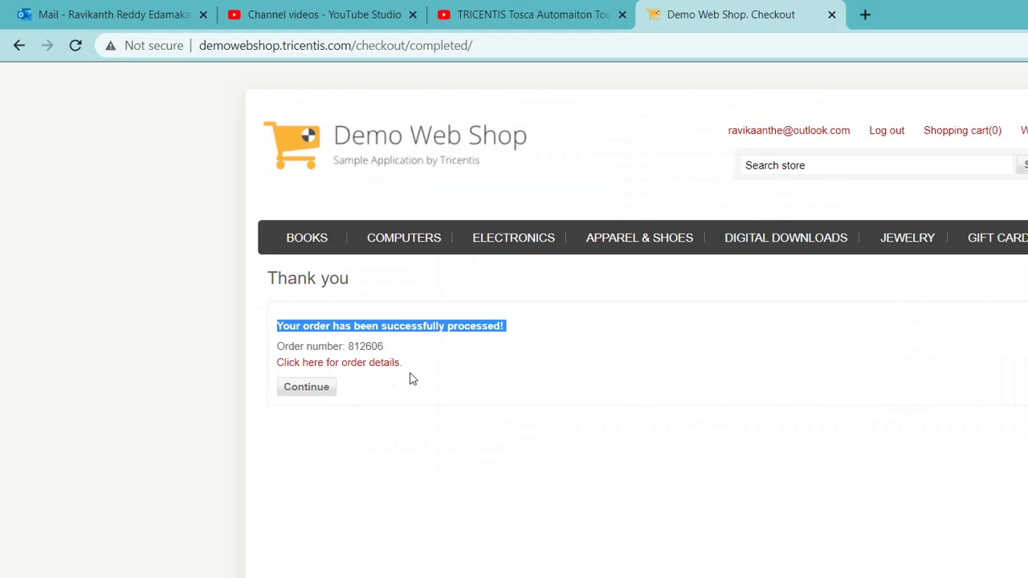
click(528, 361)
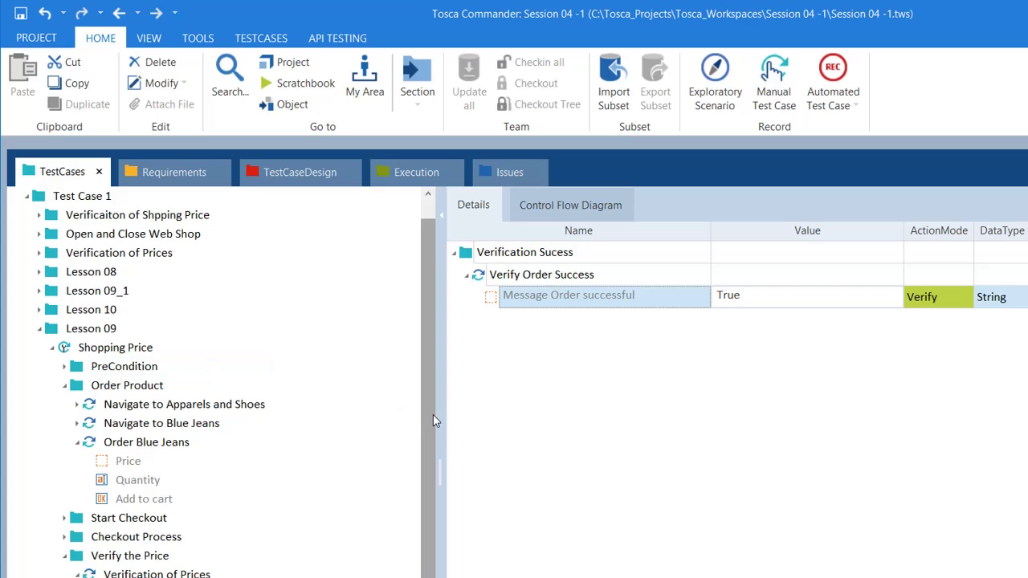
click(66, 555)
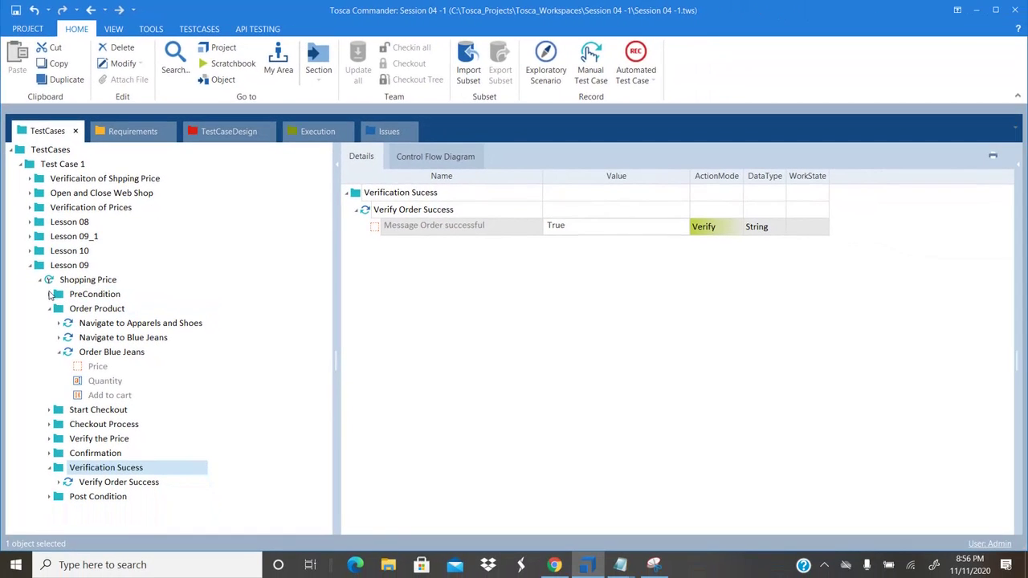
Open Shopping Price's details and expand PreCondition's OpenUrl, Navigate to Login Page and Login steps
click(57, 284)
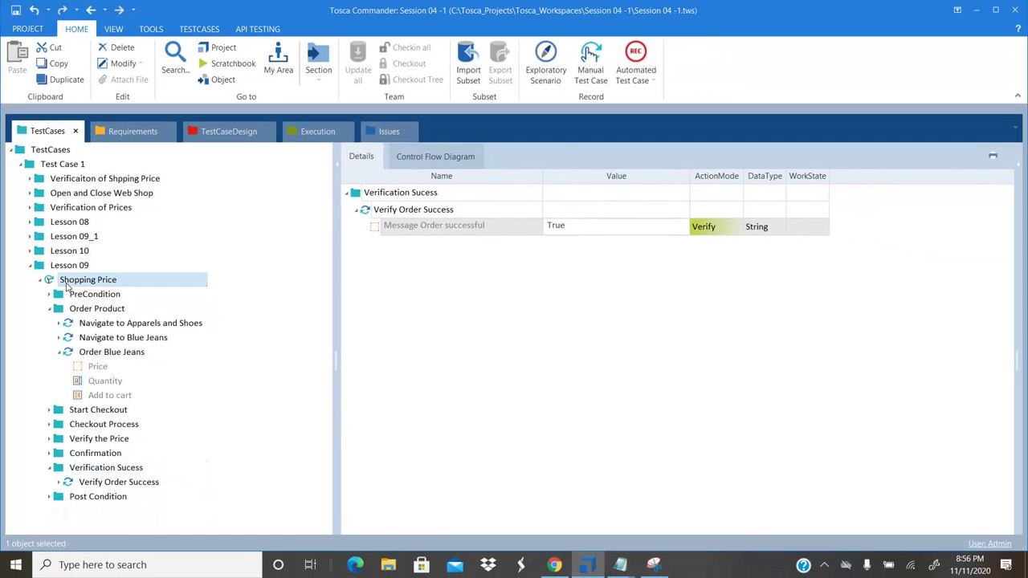
click(358, 280)
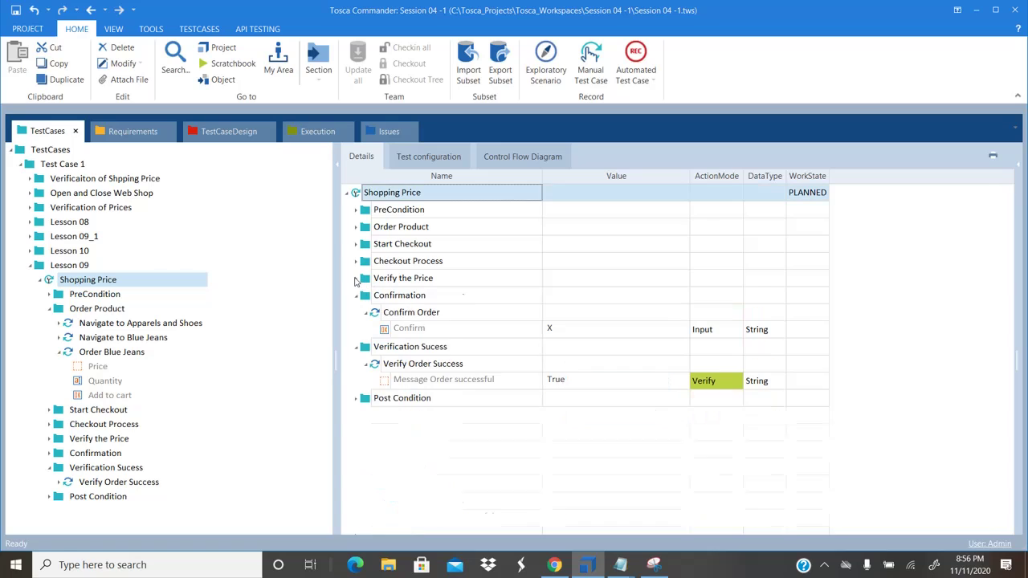
click(357, 210)
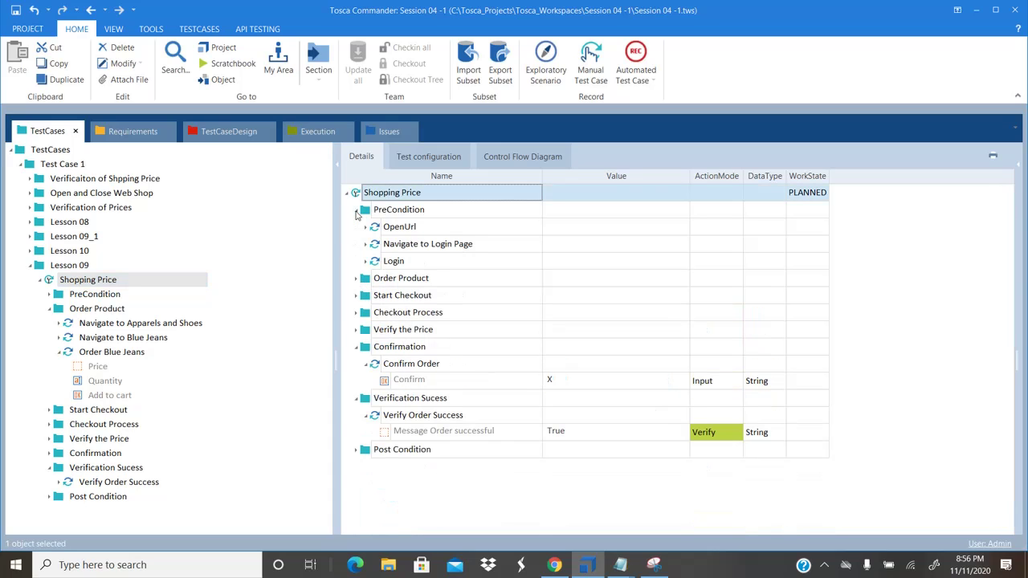
click(366, 227)
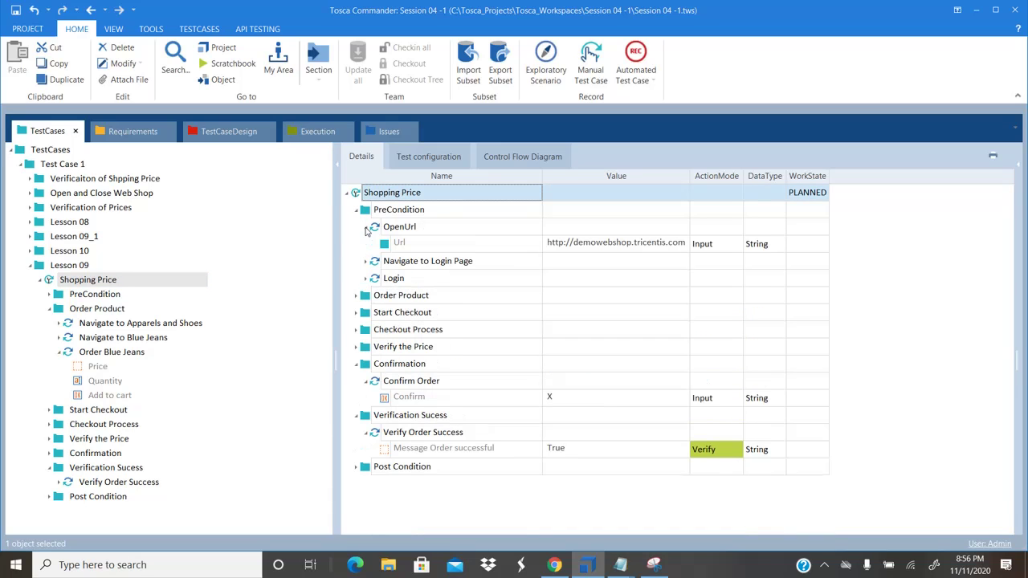
click(366, 261)
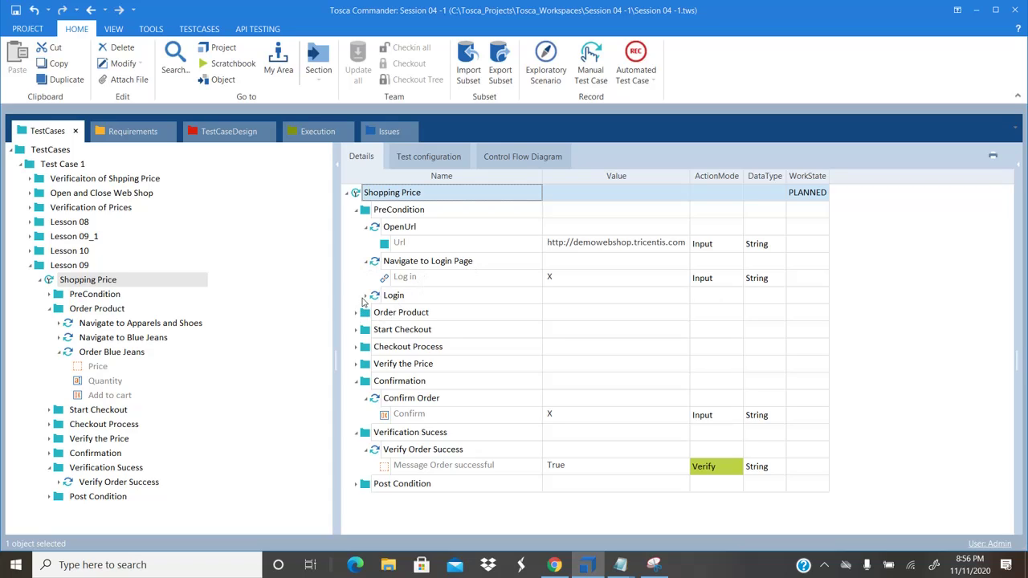
click(365, 296)
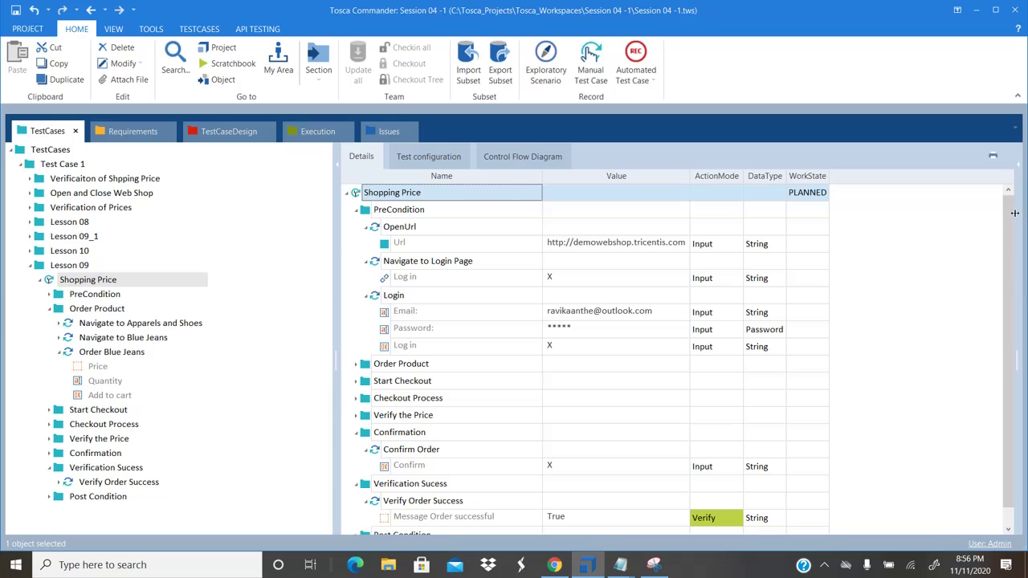
scroll(1014, 213, down, 1)
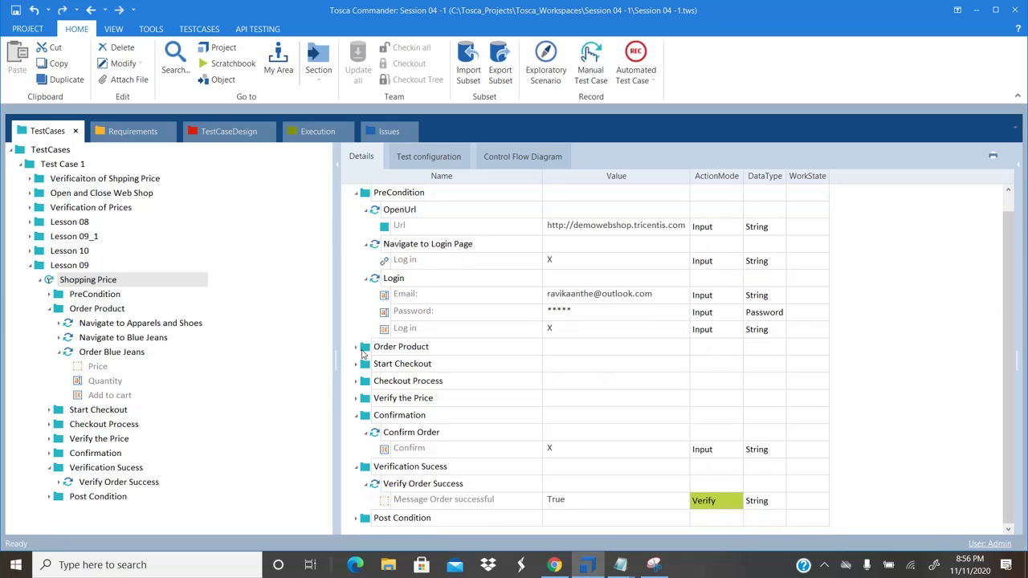
Expand Order Product's Navigate to Apparels and Shoes and Navigate to Blue Jeans steps
click(357, 347)
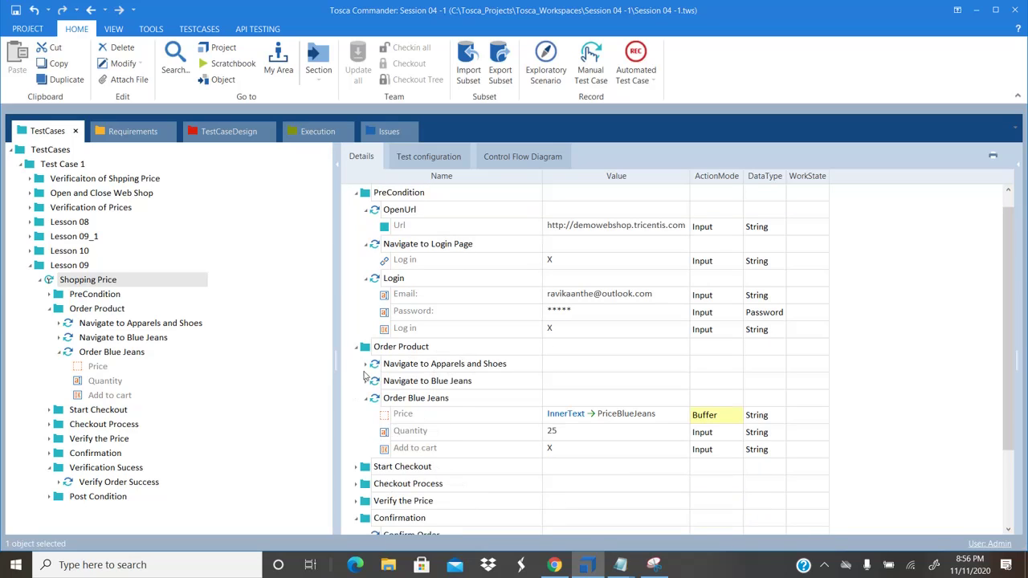
click(365, 366)
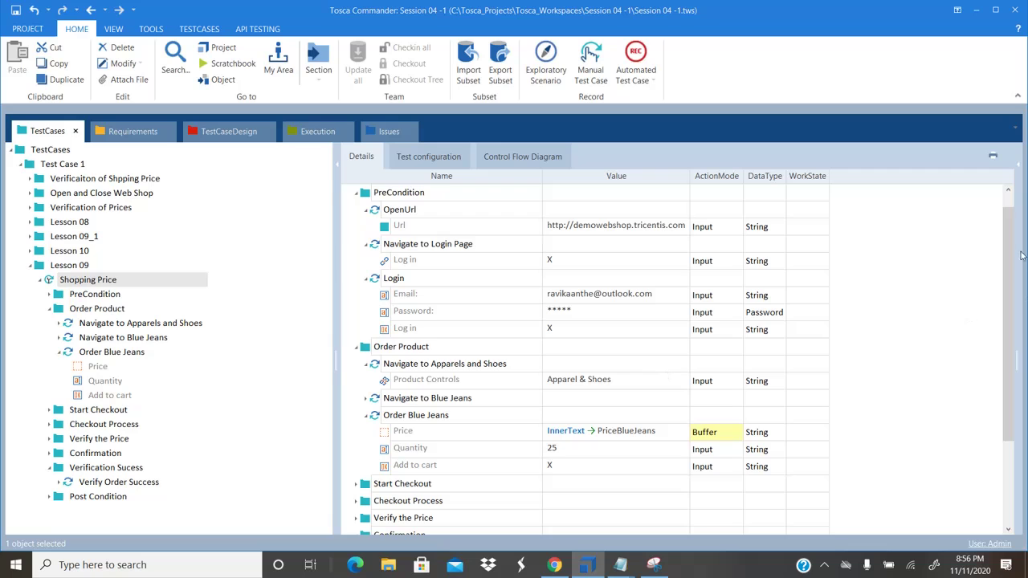
drag(1012, 231, 1012, 314)
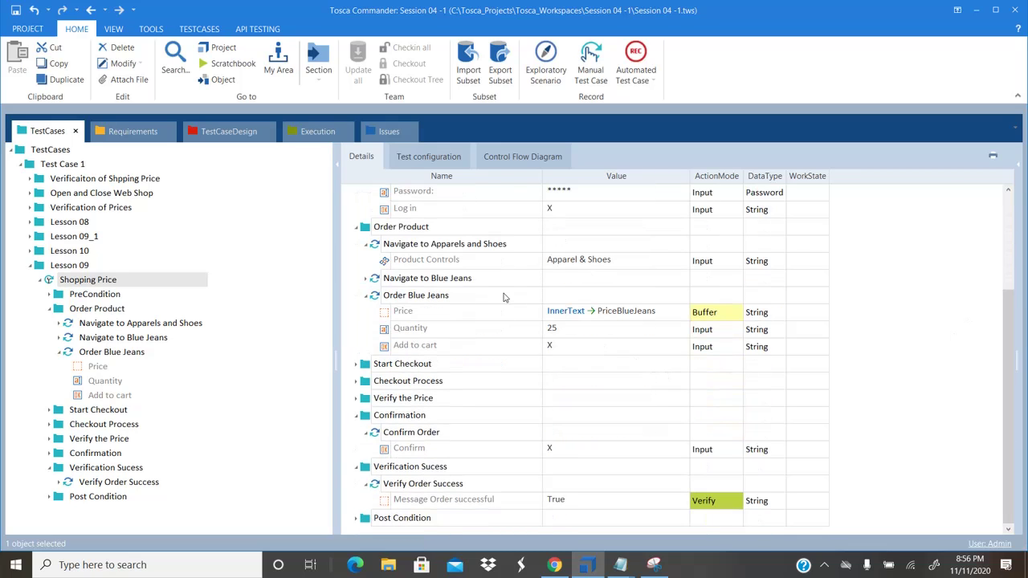
click(366, 278)
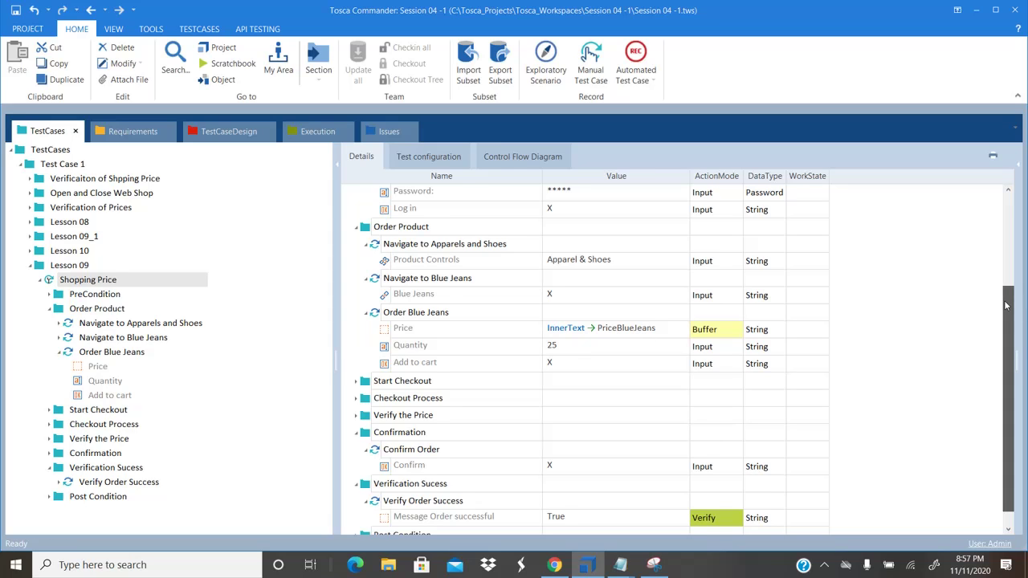
drag(1008, 304, 1008, 315)
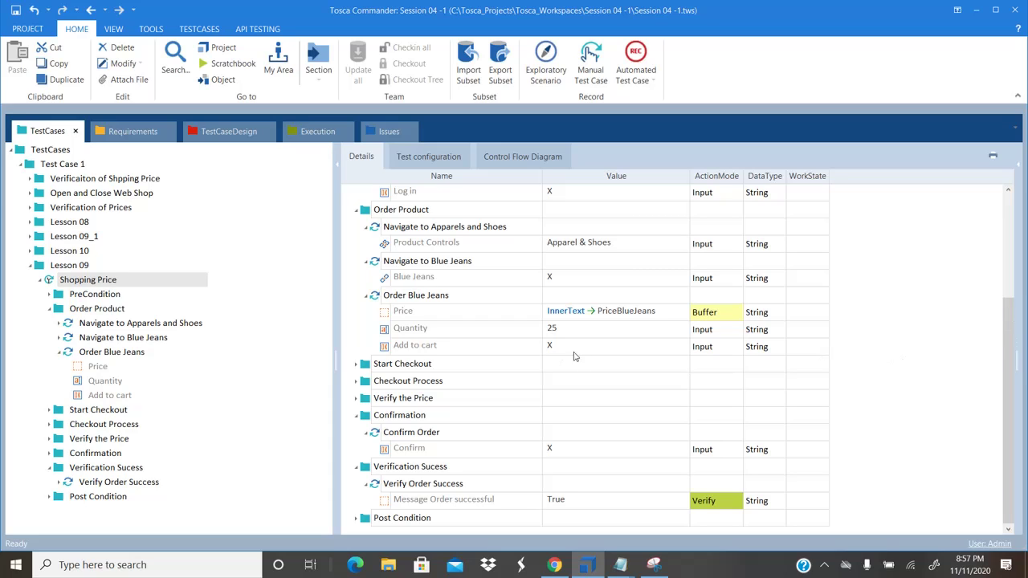
Expand Start Checkout's Navigate to Shopping Cart and Shopping Cart Procedures steps
click(356, 365)
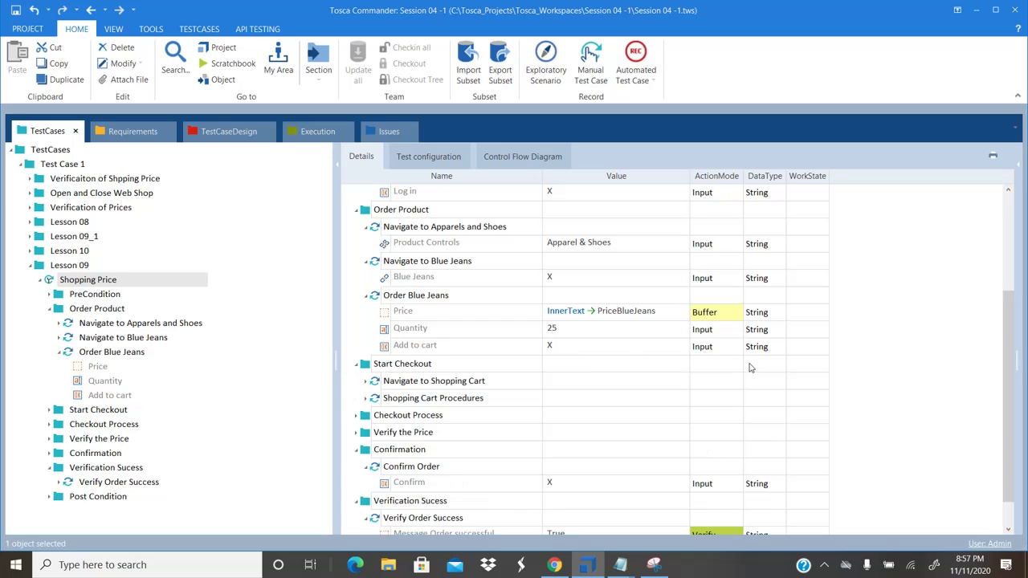
scroll(1009, 327, down, 1)
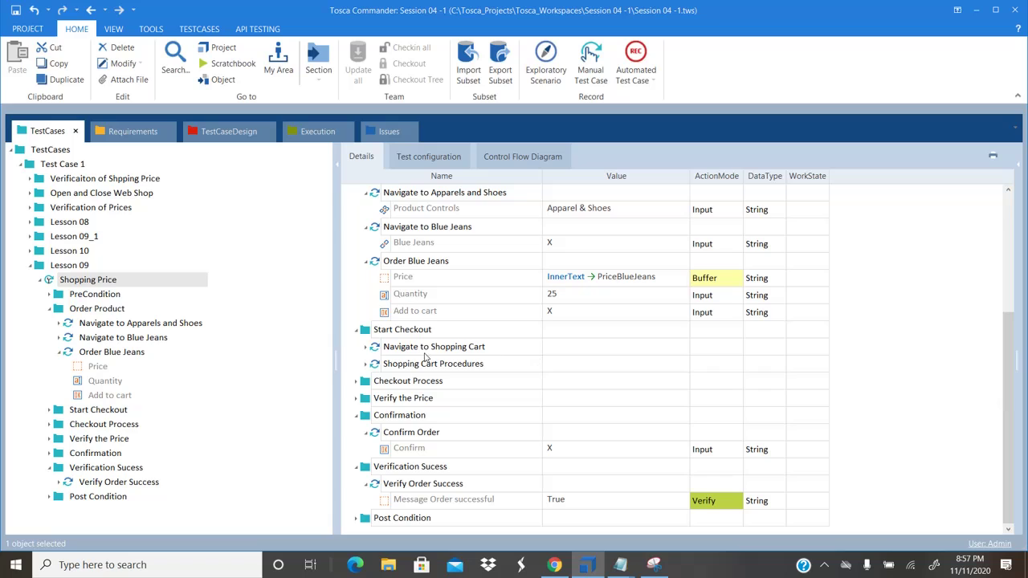
click(366, 348)
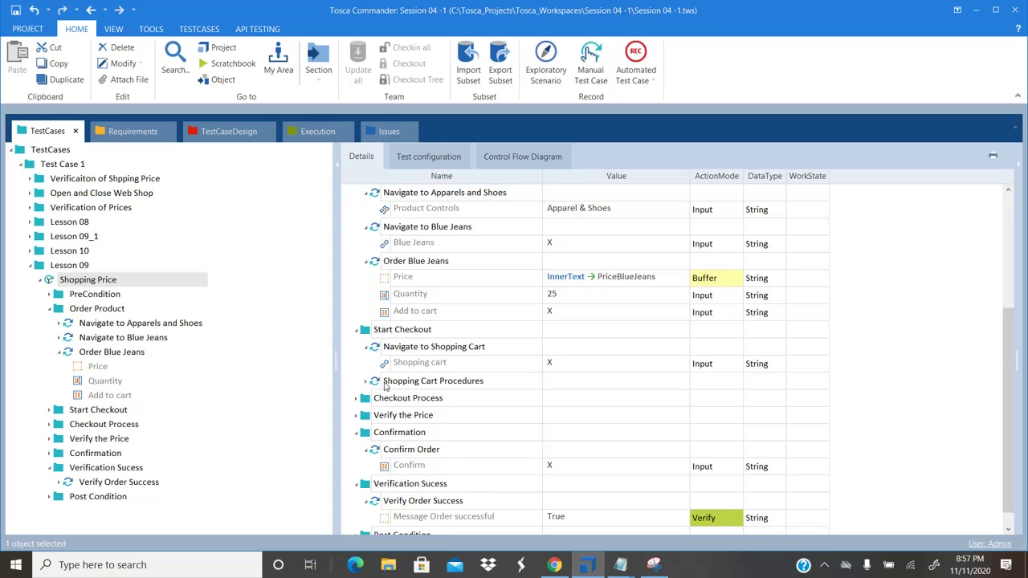
click(366, 383)
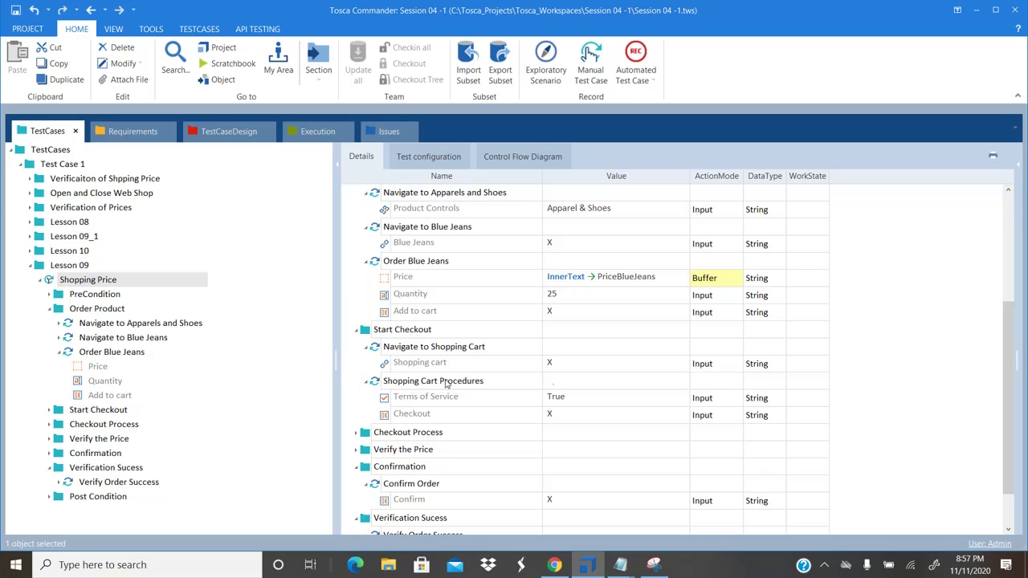
scroll(1009, 342, down, 1)
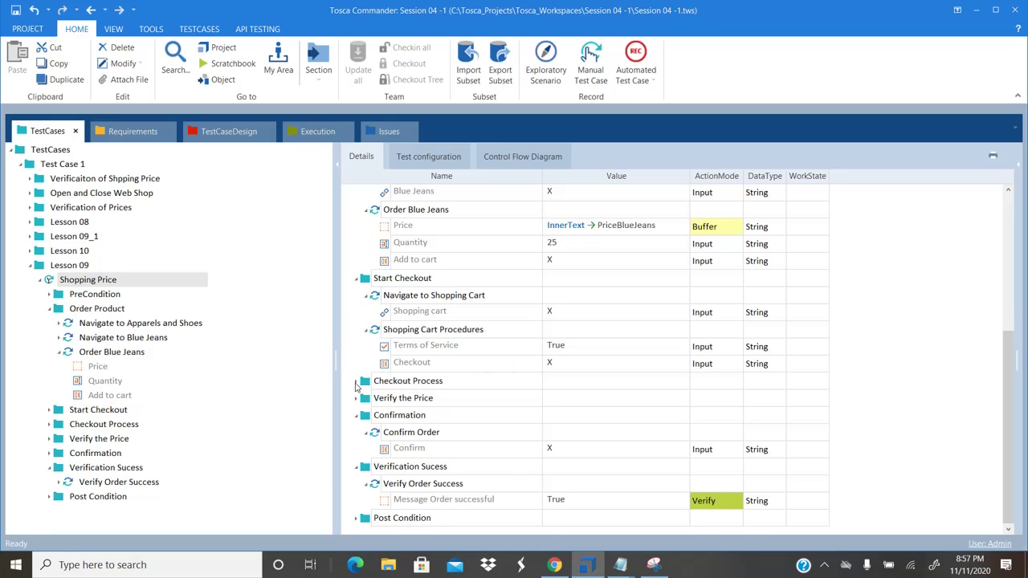
Expand Checkout Process's billing, shipping, Ground shipping, payment method and credit card information steps
click(356, 383)
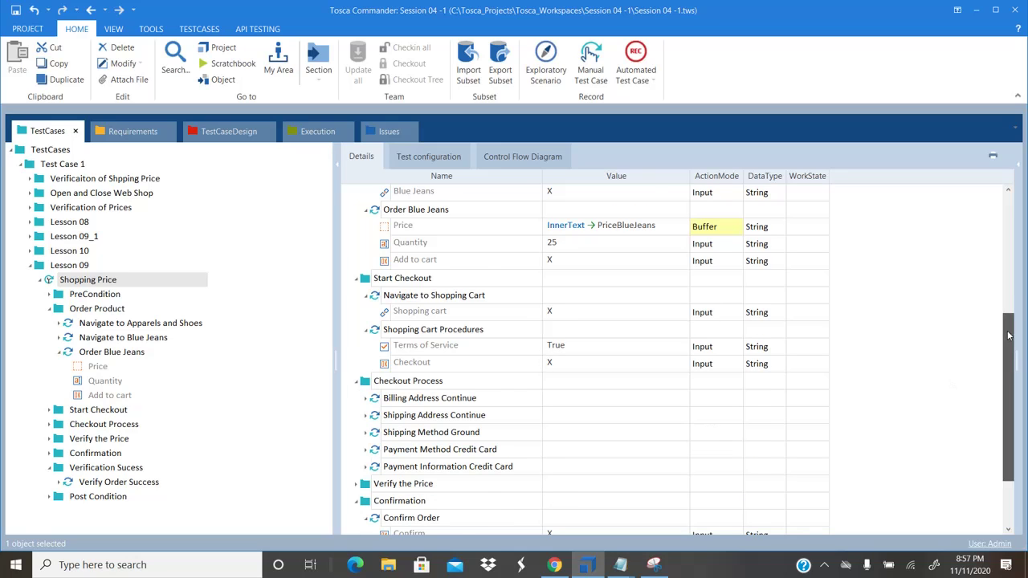
drag(1010, 336, 1010, 379)
click(366, 313)
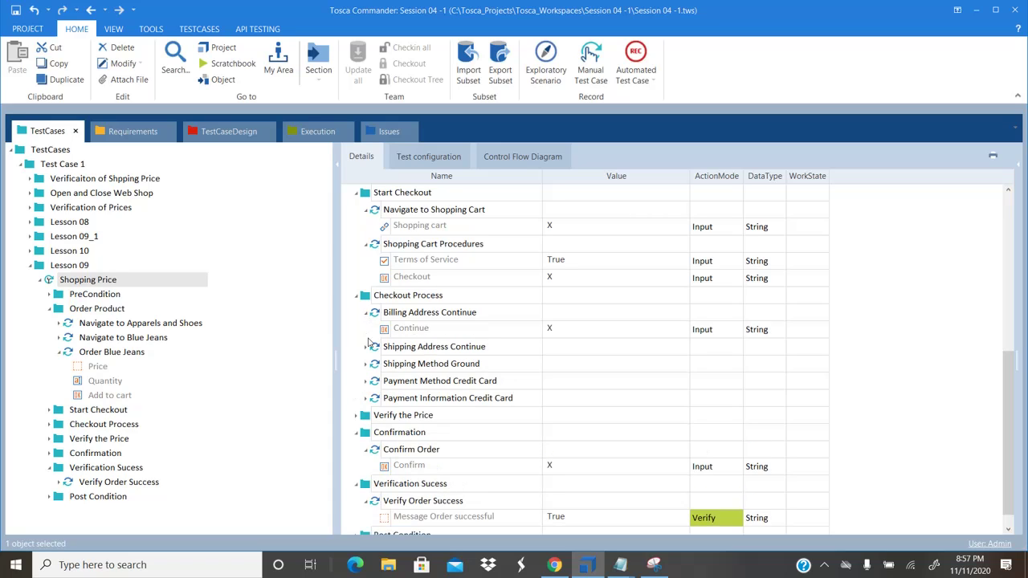
click(366, 347)
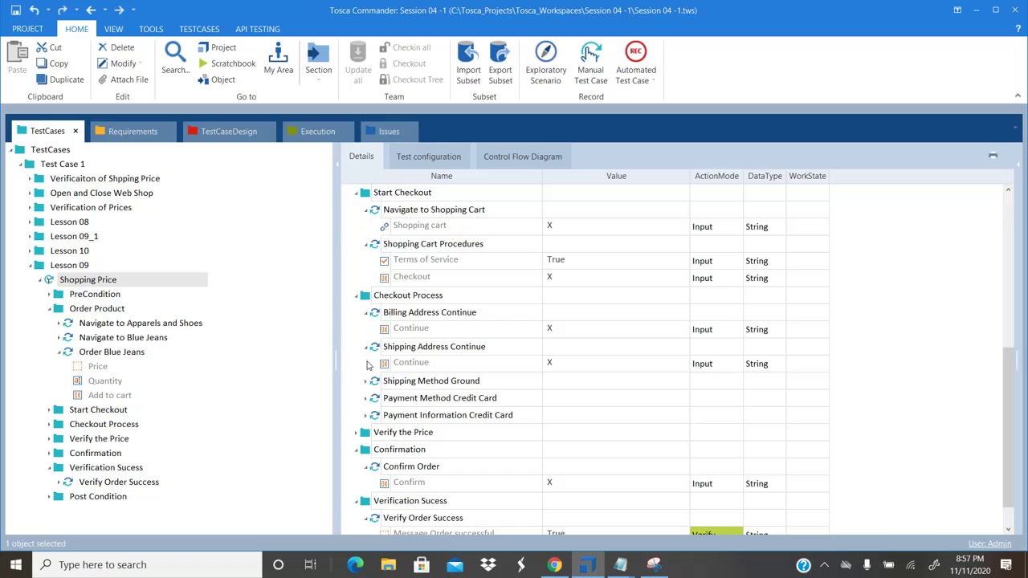
click(366, 381)
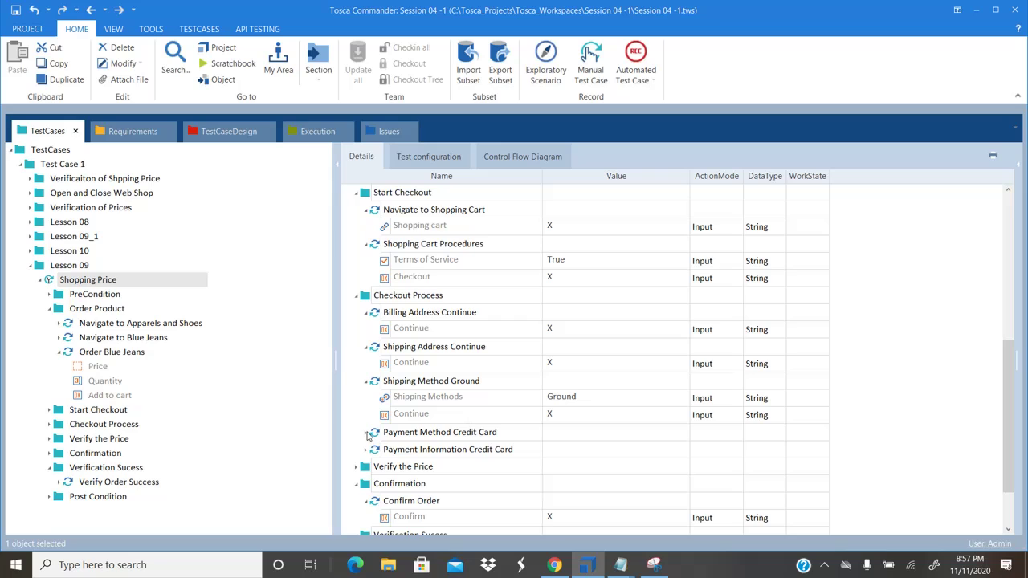
click(366, 433)
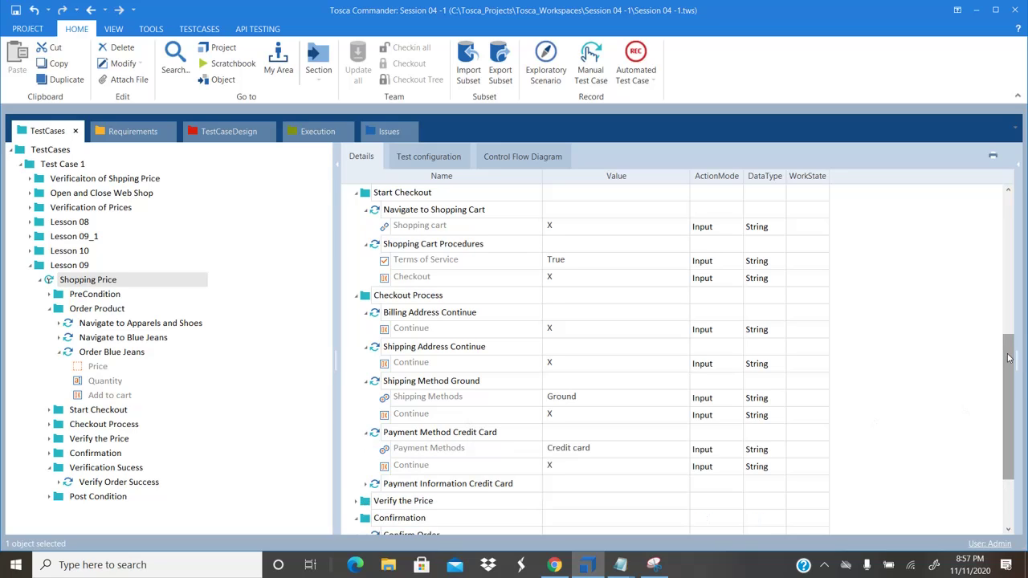
drag(1010, 358, 1010, 402)
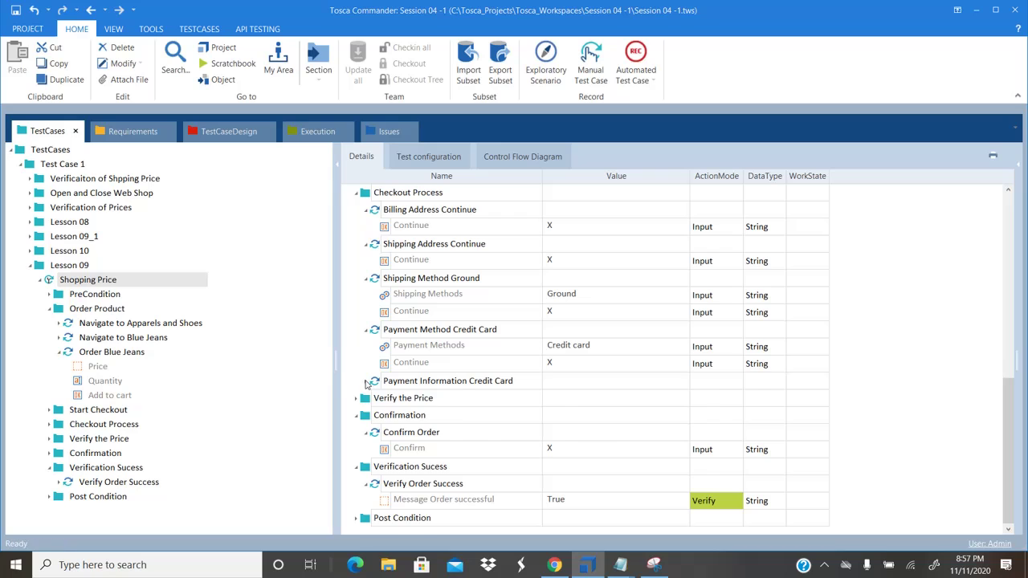
click(367, 381)
drag(1013, 363, 1013, 405)
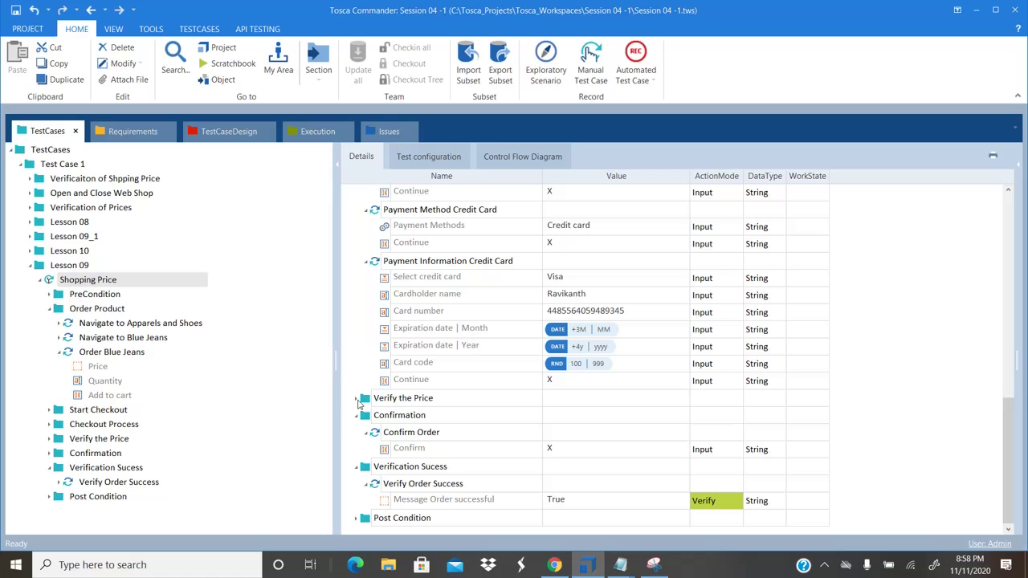
Expand Verify the Price, review down to Message Order successful, and scroll back up
click(357, 400)
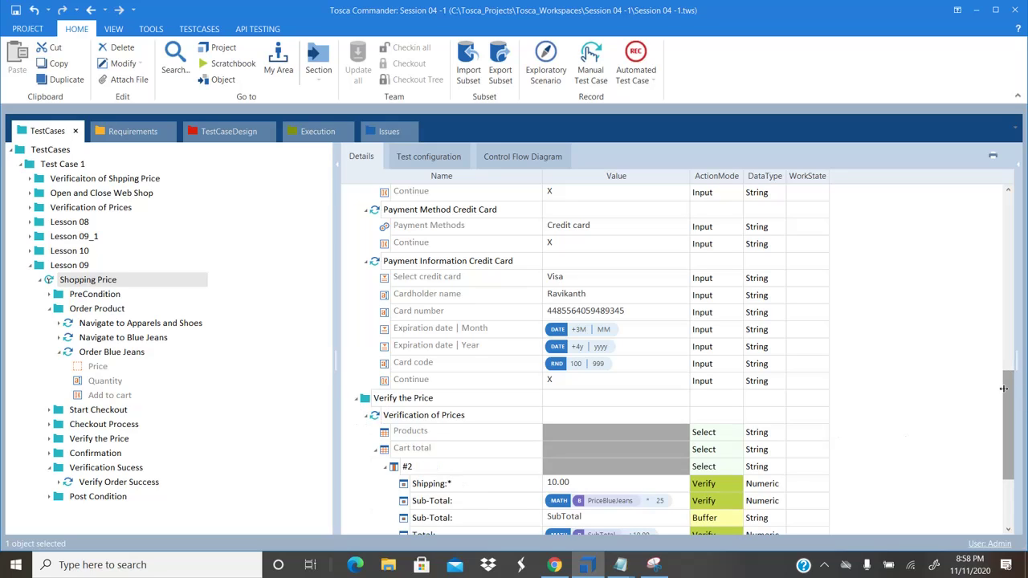
scroll(1004, 393, down, 3)
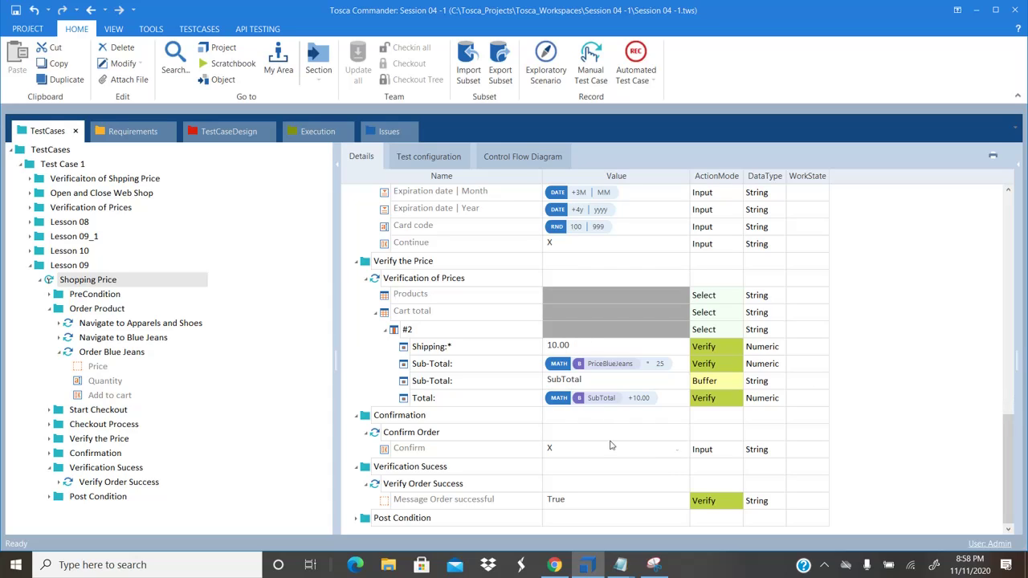
click(479, 506)
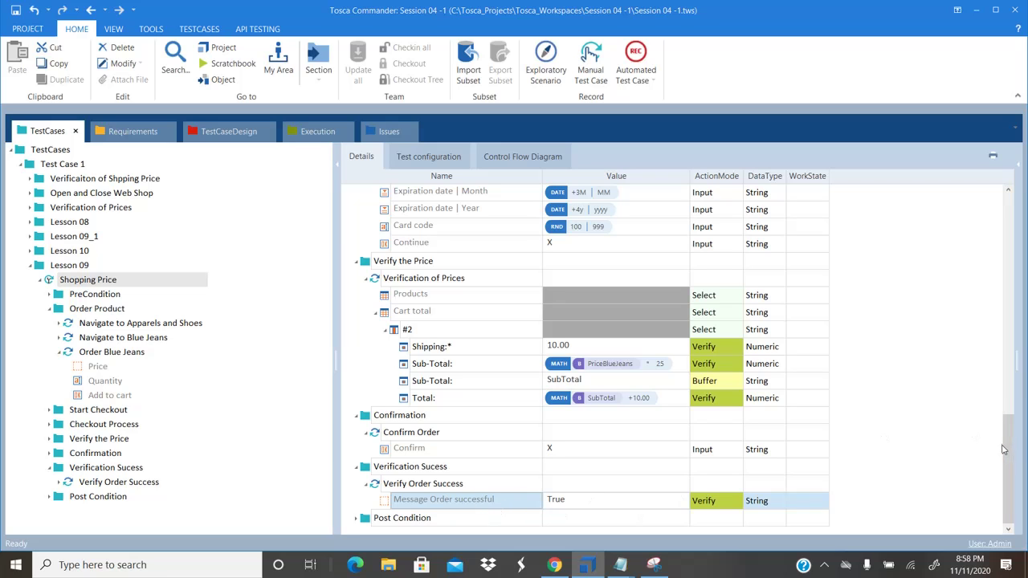
drag(1010, 454, 1013, 232)
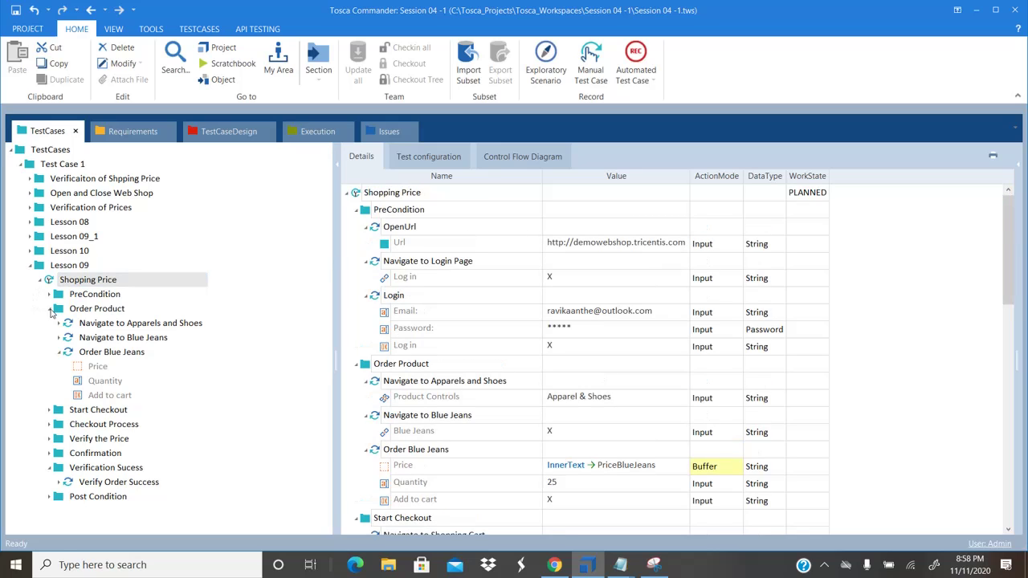
Collapse Order Product and Verification Sucess, then bring up the Shopping Price test case's context menu
click(50, 309)
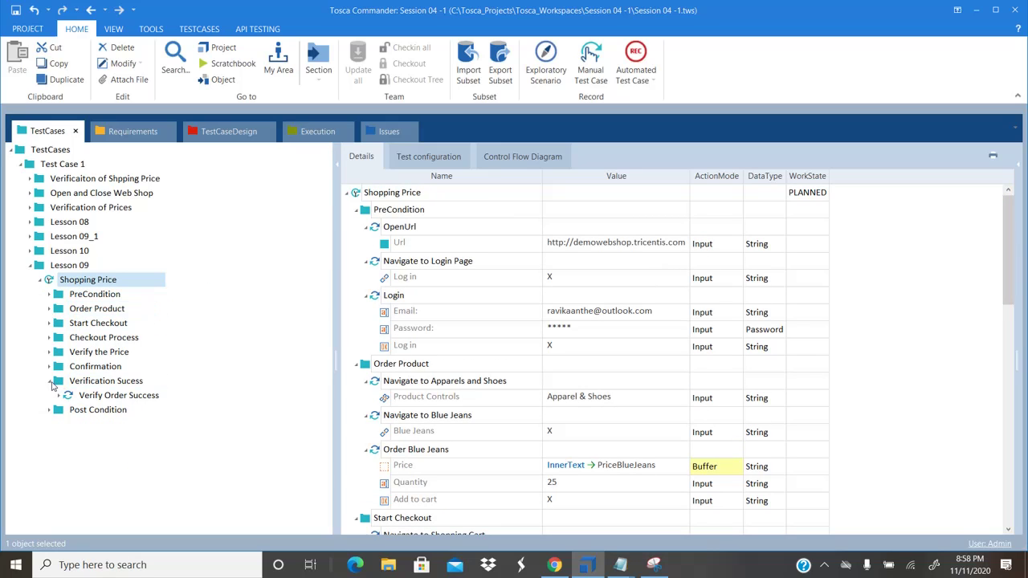
click(49, 381)
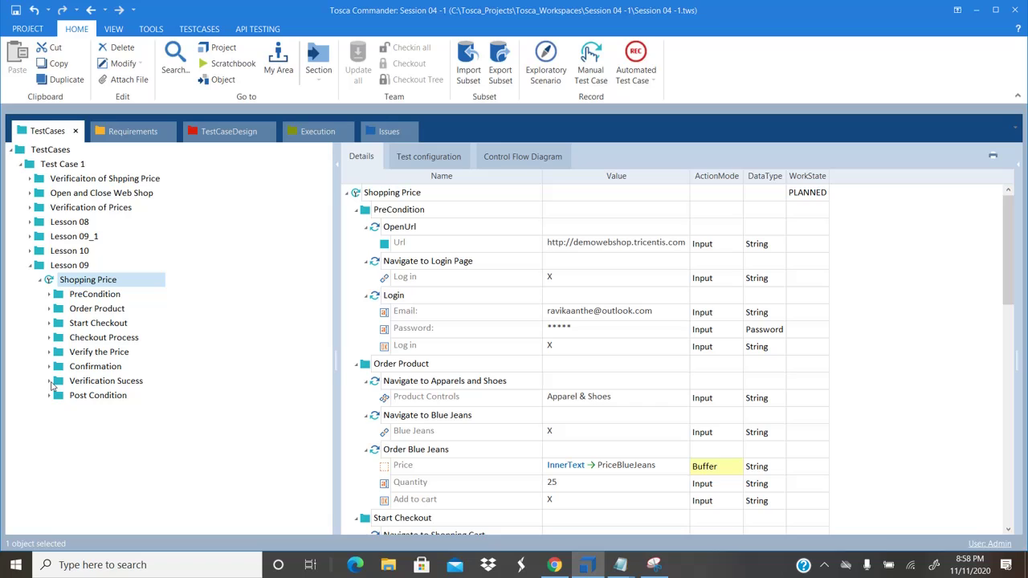
click(492, 199)
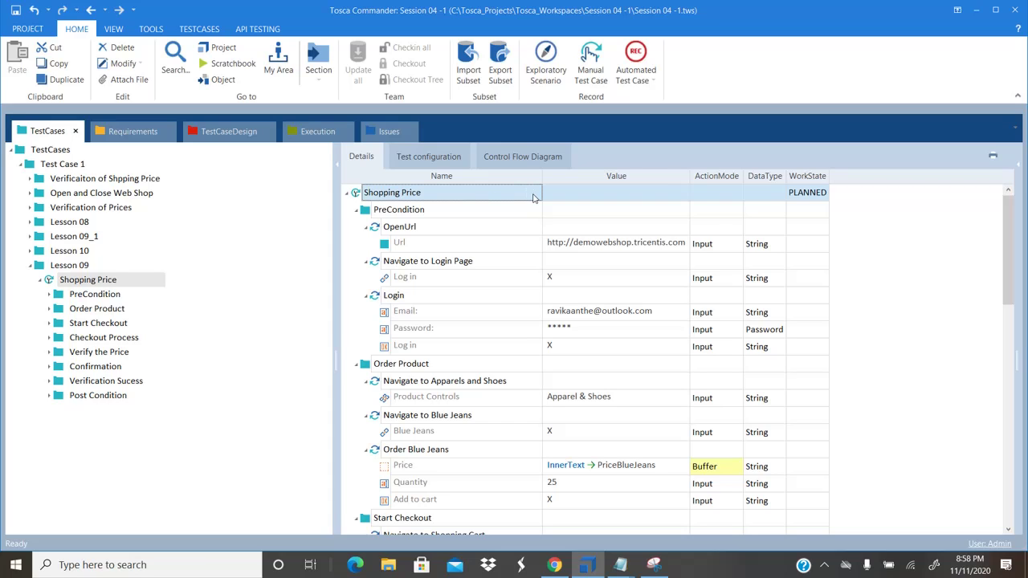
right_click(534, 198)
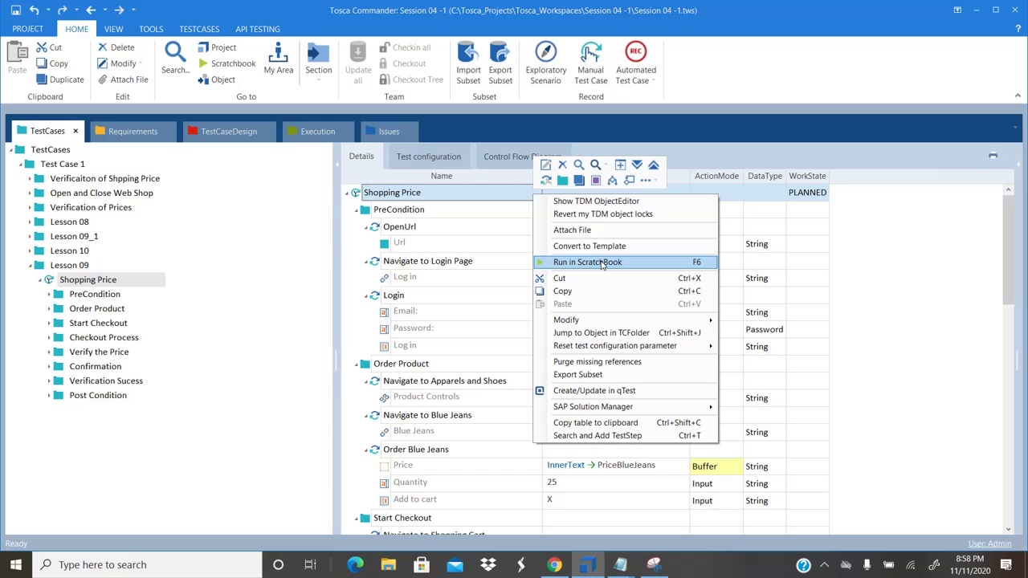
Run in ScratchBook and continue through shipping address and Ground shipping to Credit Card payment
click(602, 265)
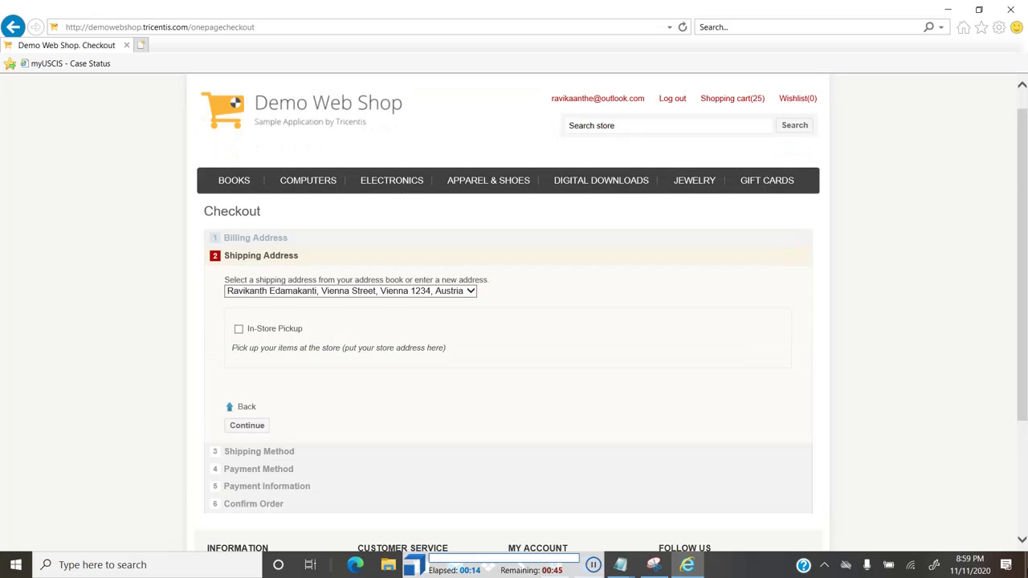
click(247, 425)
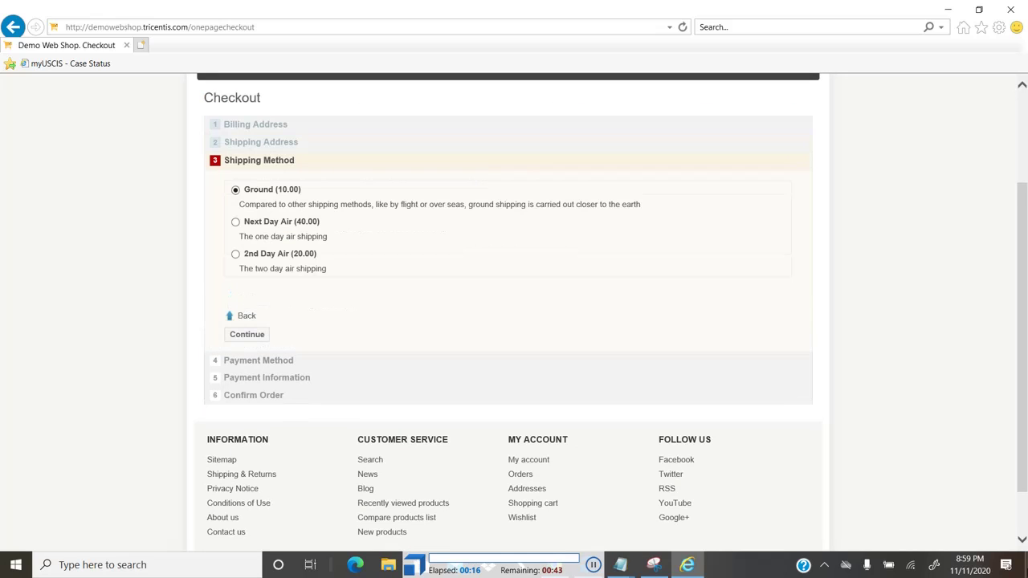
scroll(514, 322, up, 2)
click(246, 456)
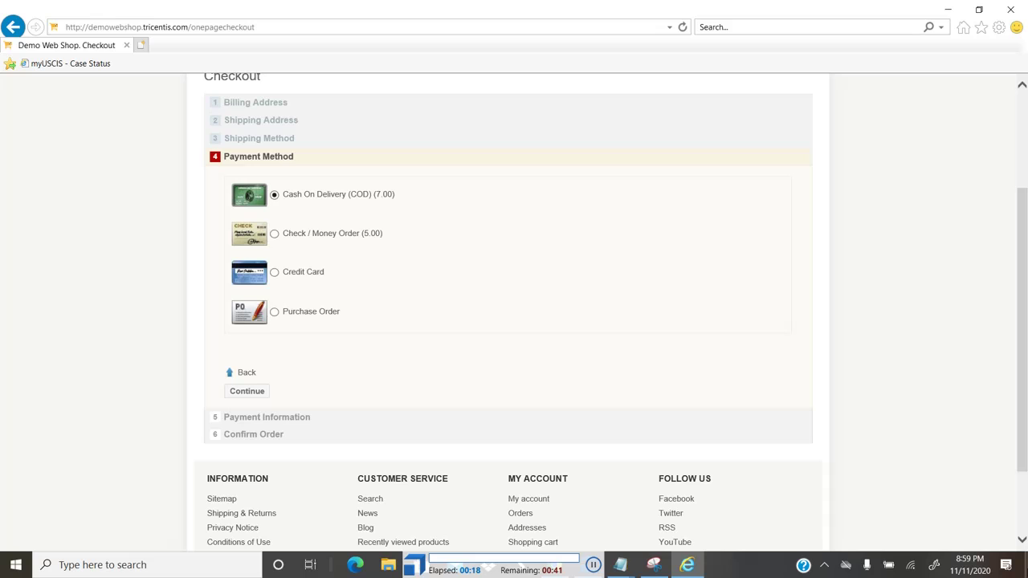
click(274, 271)
click(247, 391)
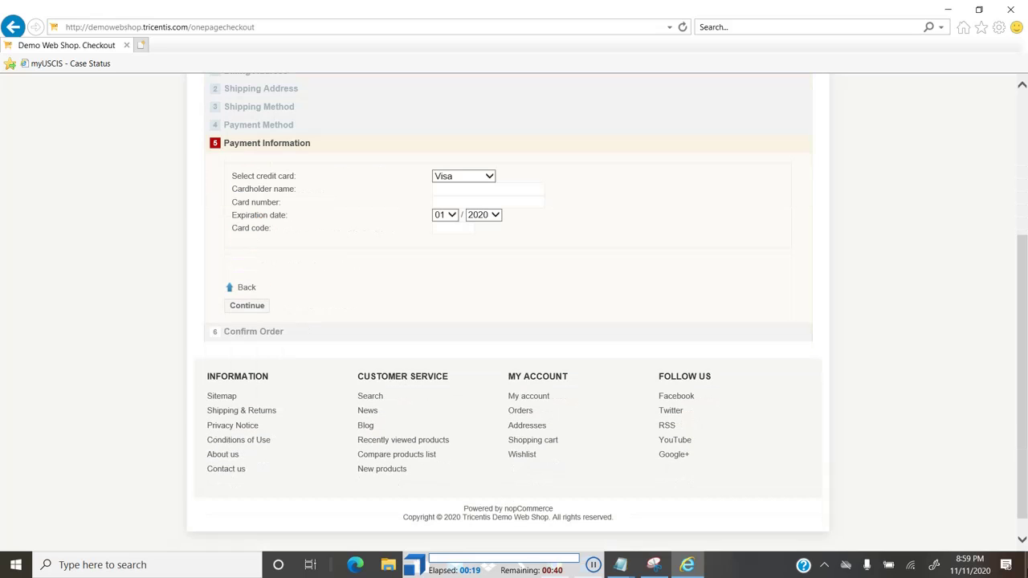
Fill in the cardholder name, card number and security code, then confirm the order
scroll(514, 322, up, 3)
text(Ravikanth)
key(Tab)
key(Tab)
key(Return)
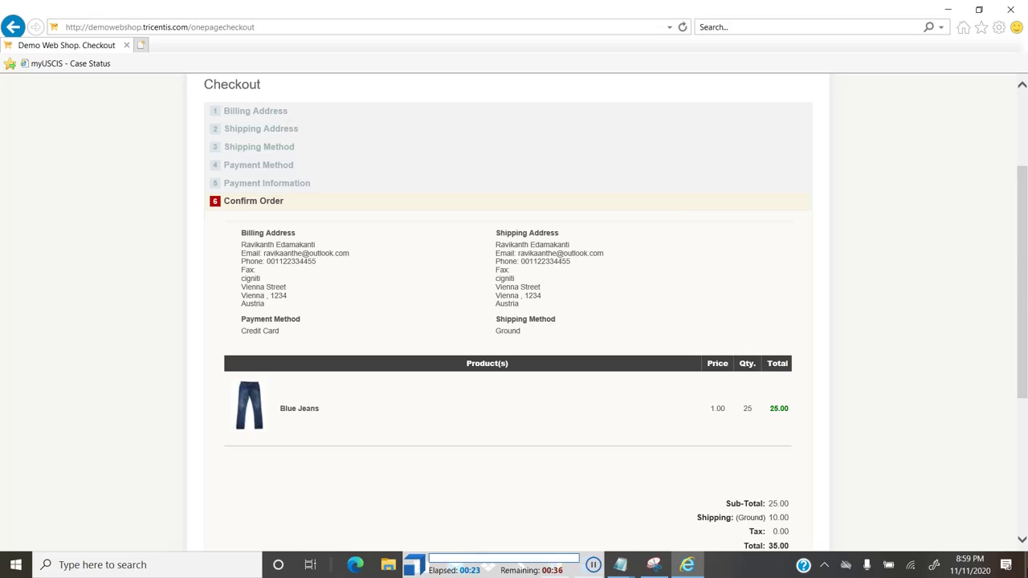
scroll(515, 321, down, 3)
click(241, 322)
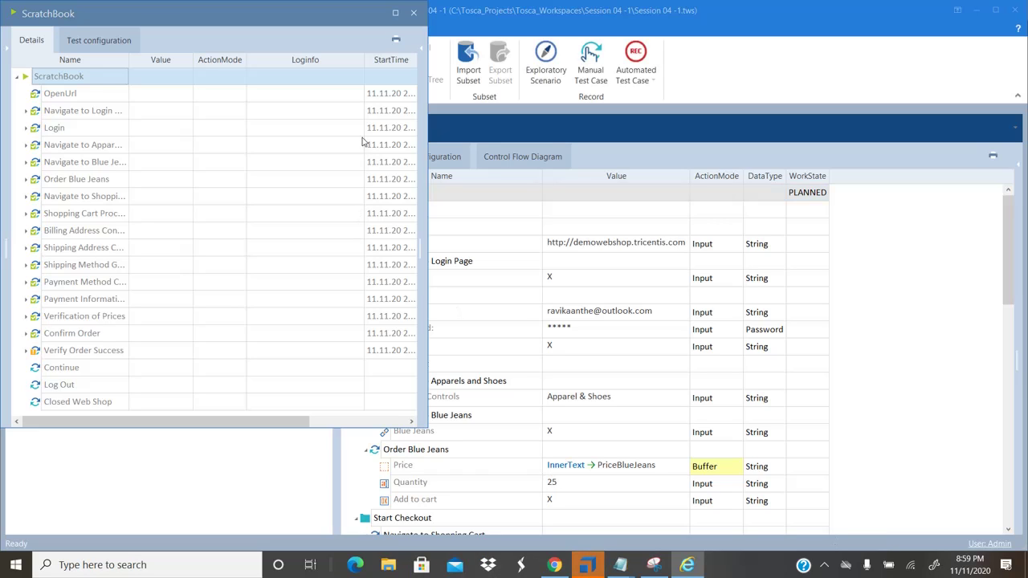
Maximize ScratchBook, expand the Login and Navigate to Apparel results, and open the failed Verify Order Success step
click(396, 13)
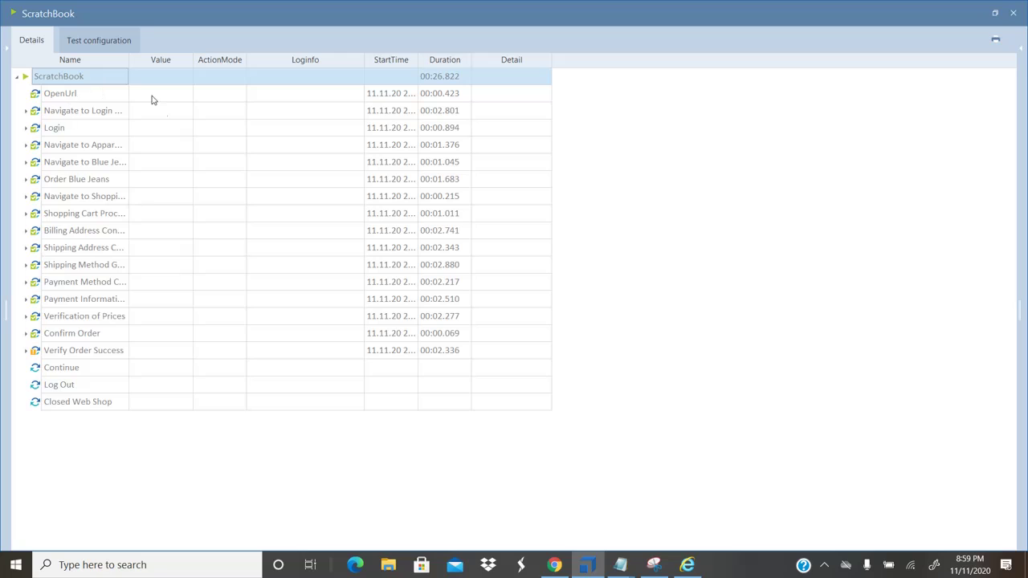
click(26, 110)
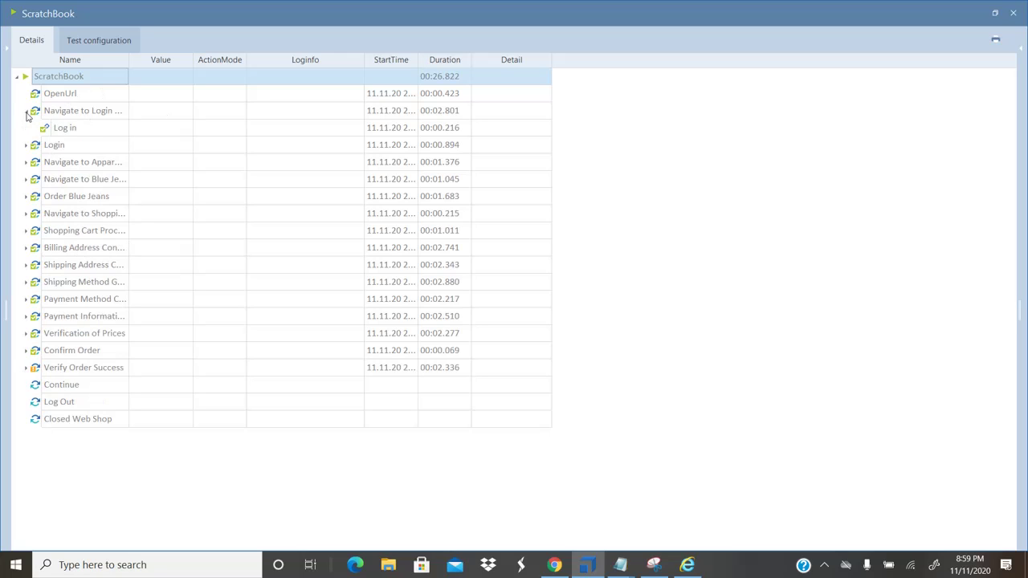
click(26, 111)
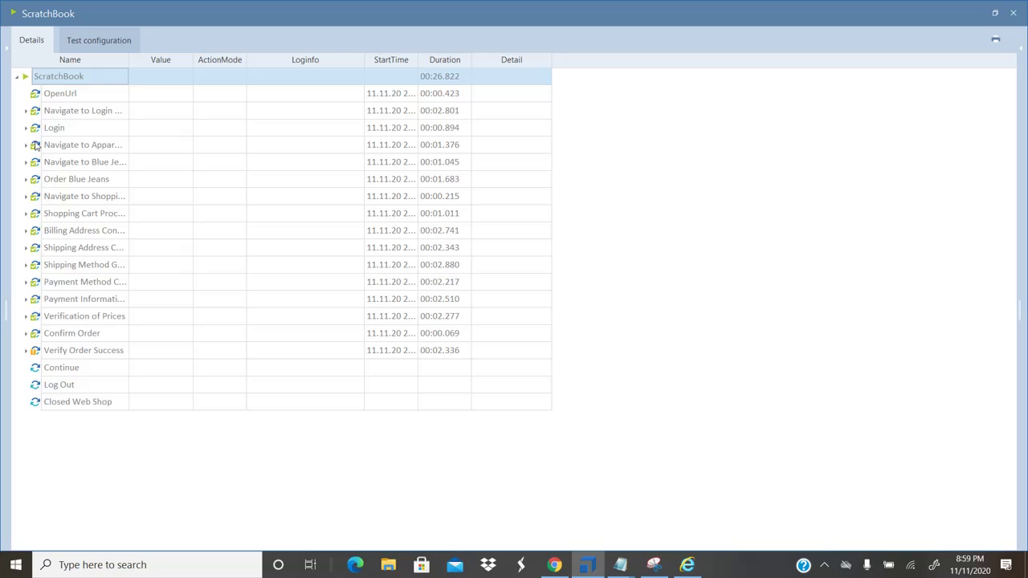
click(26, 129)
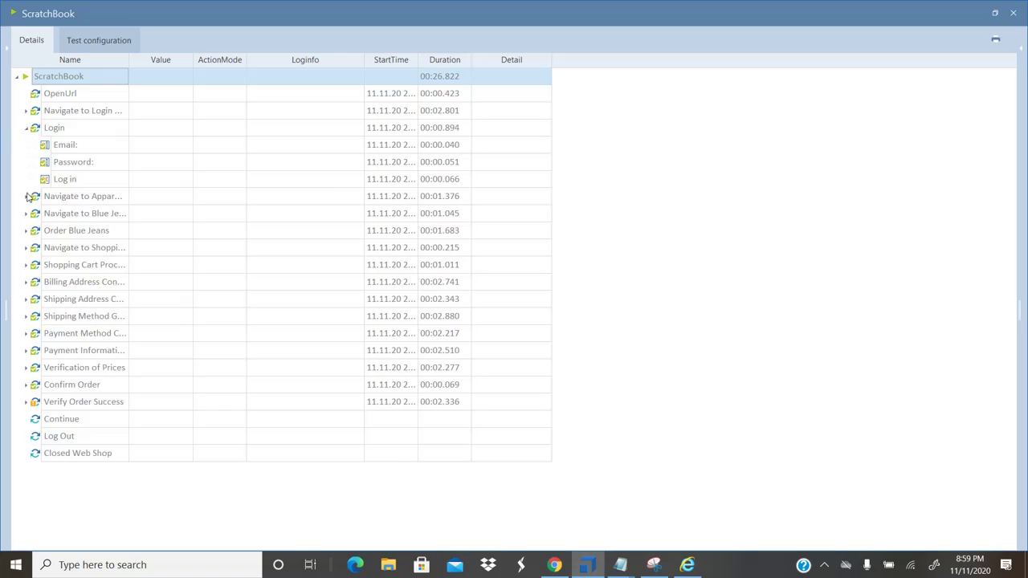
click(26, 197)
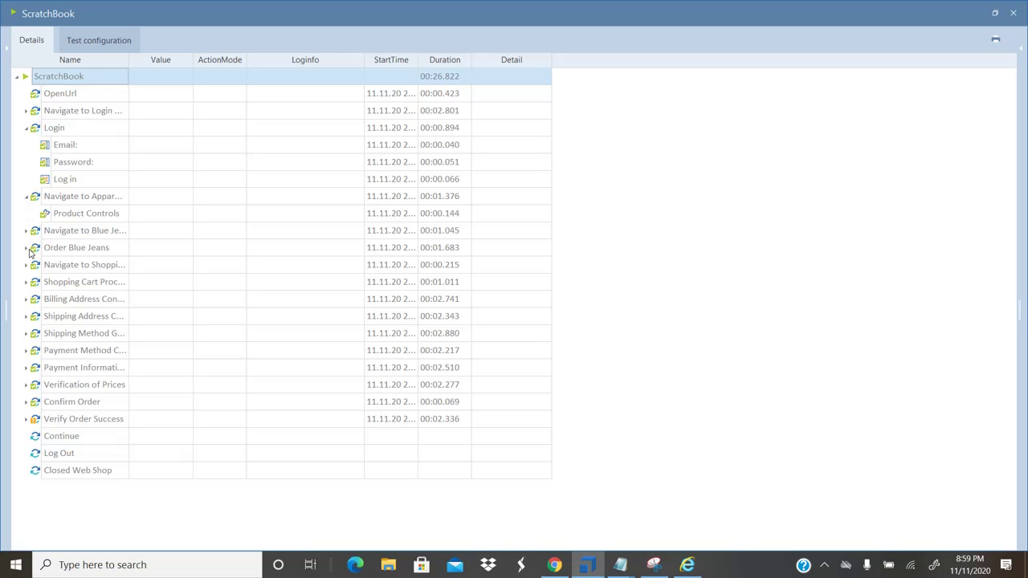
click(27, 249)
click(28, 249)
click(26, 266)
click(27, 266)
click(27, 419)
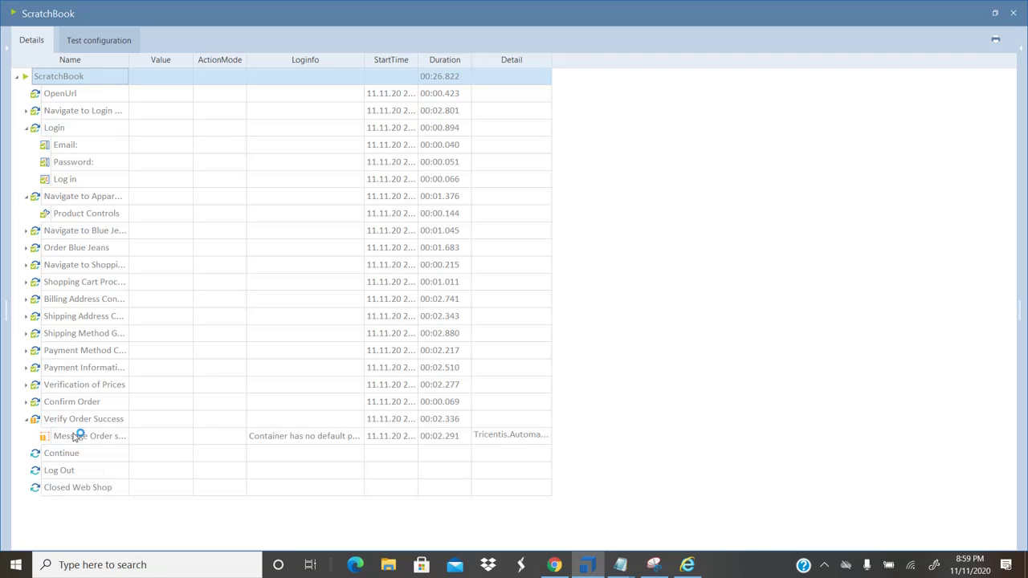
Widen the Loginfo column and read the full Message Order successful error text
click(133, 440)
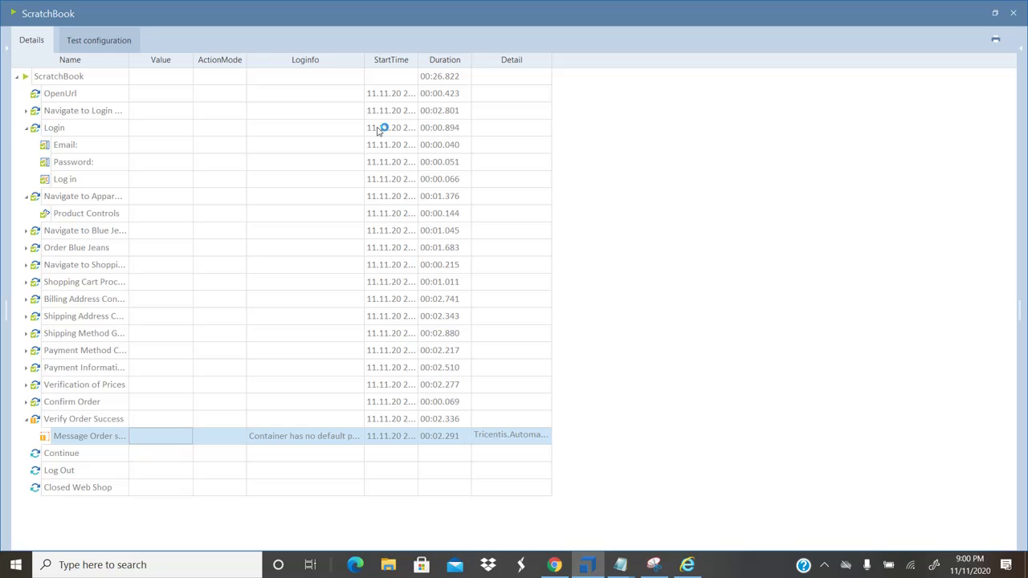
double_click(364, 62)
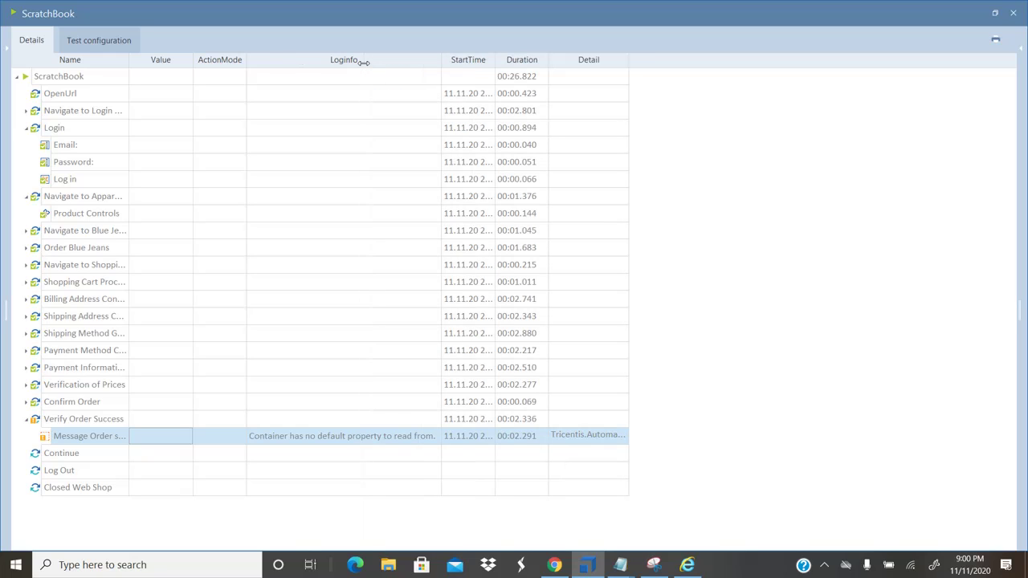
click(375, 440)
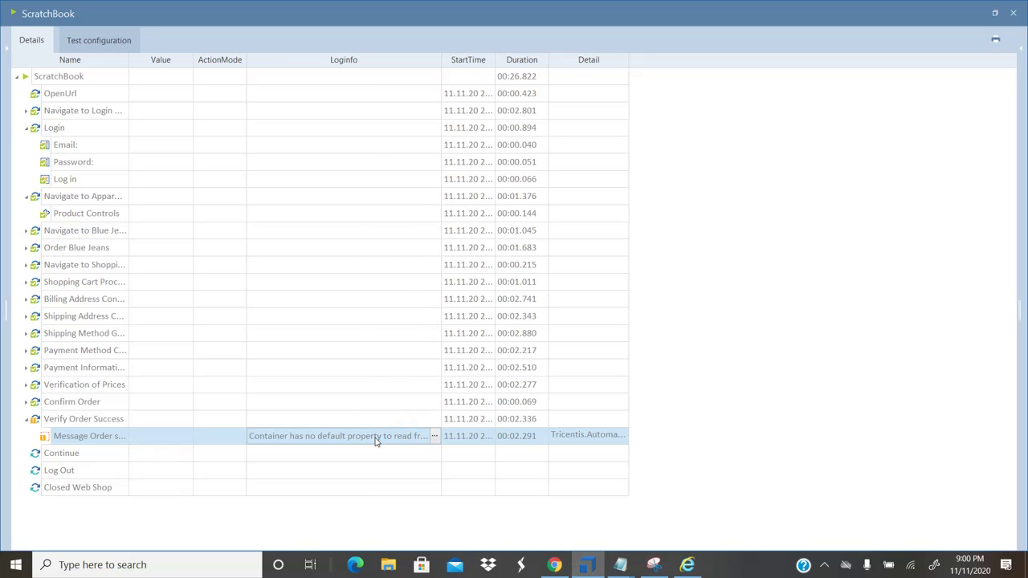
click(435, 436)
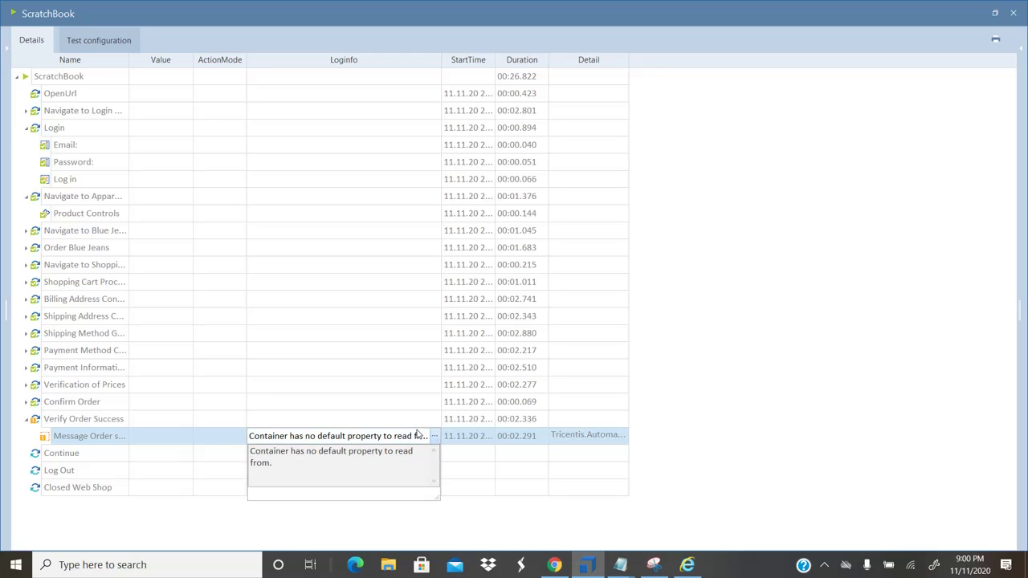
click(185, 441)
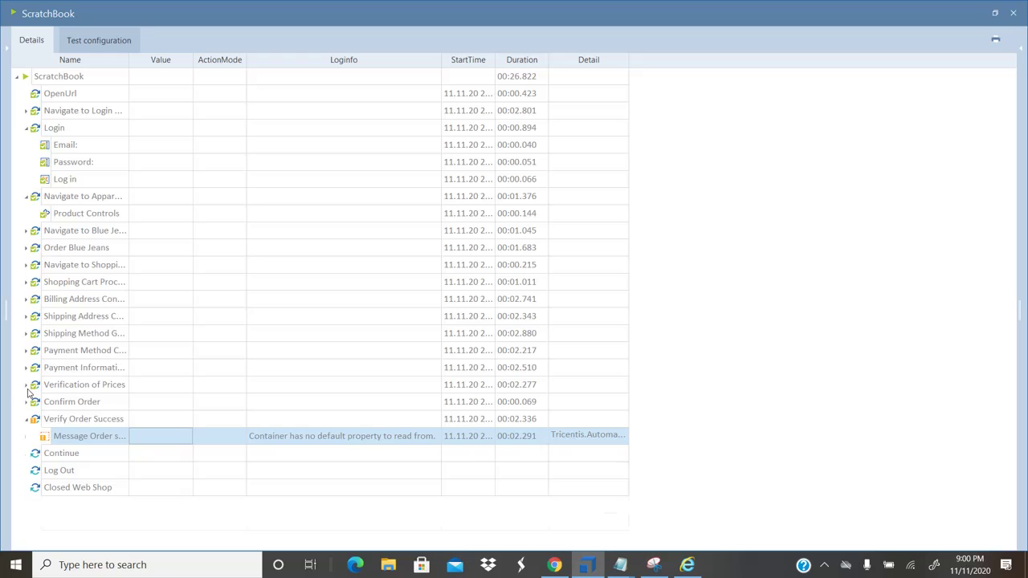
Expand Verification of Prices > Cart total > #2 to view the successful Shipping, Sub-Total and Total checks
click(26, 387)
click(36, 419)
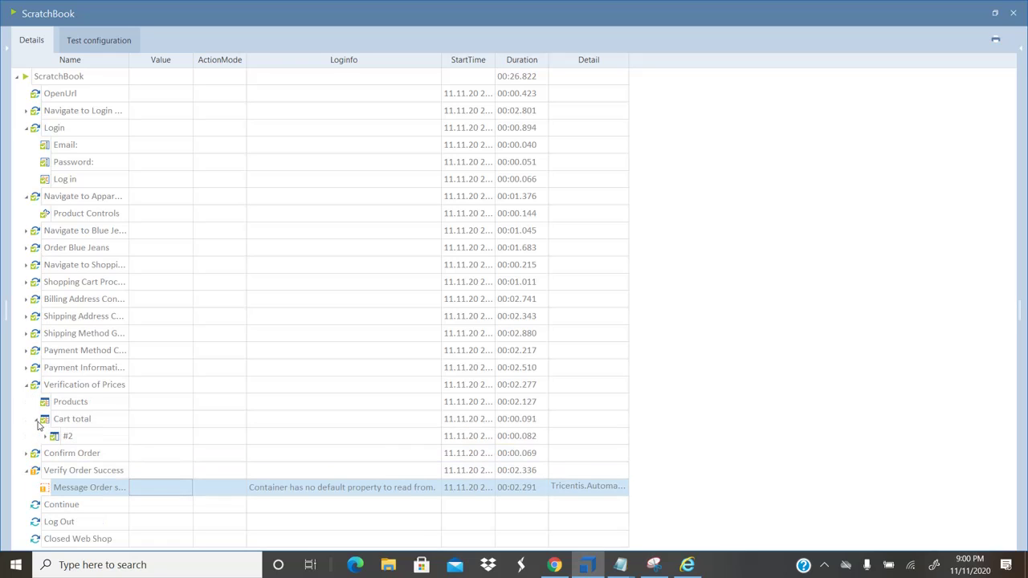
click(45, 436)
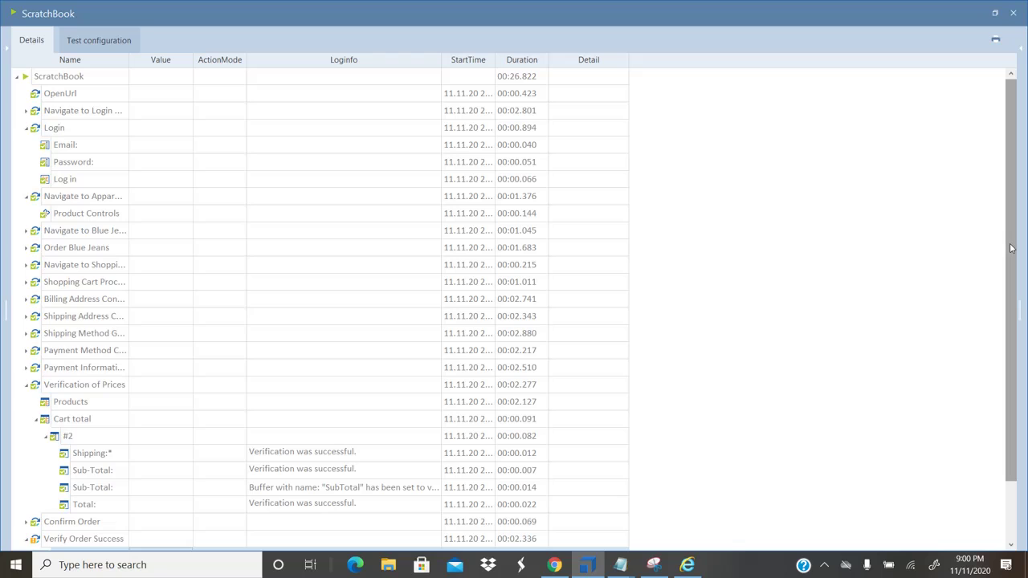
drag(1012, 249, 1013, 307)
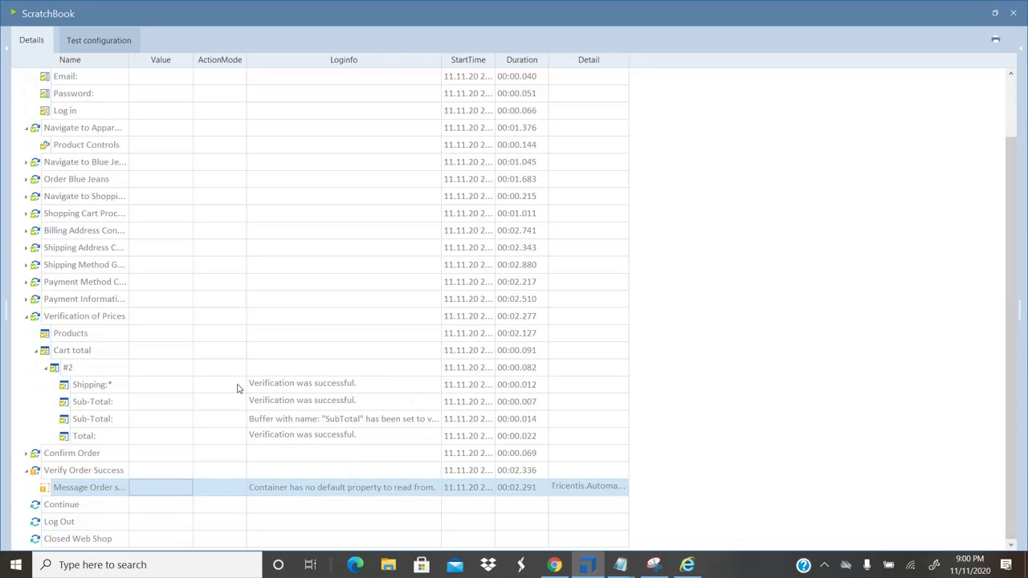
click(127, 387)
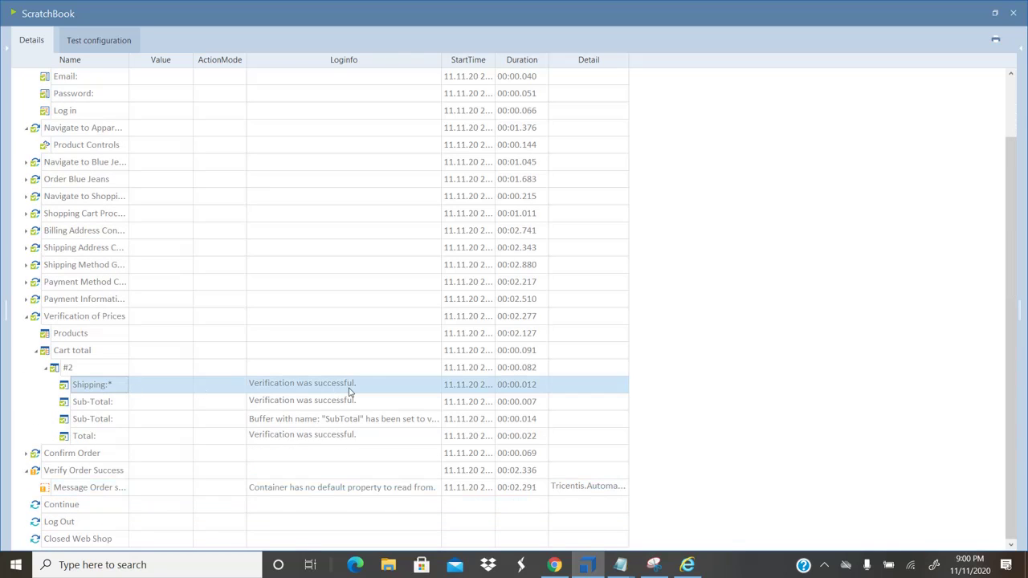